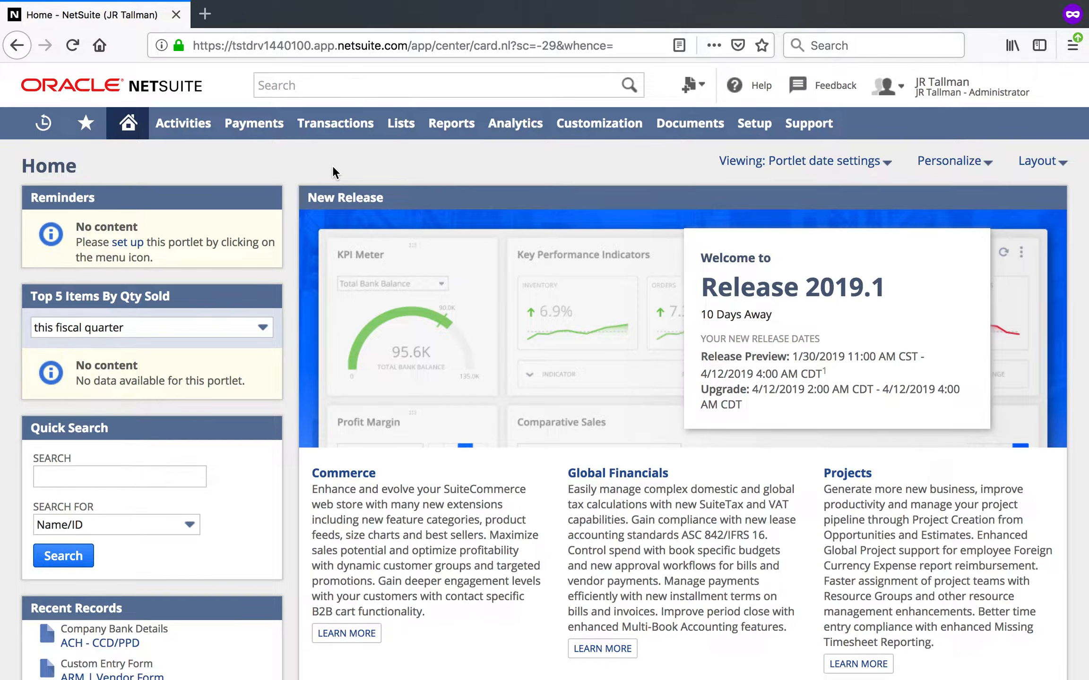
Open the ACH - CCD/PPD company bank details record for editing from the payments setup's bank details list
{"action": "mouse_move", "coordinate": [260, 125]}
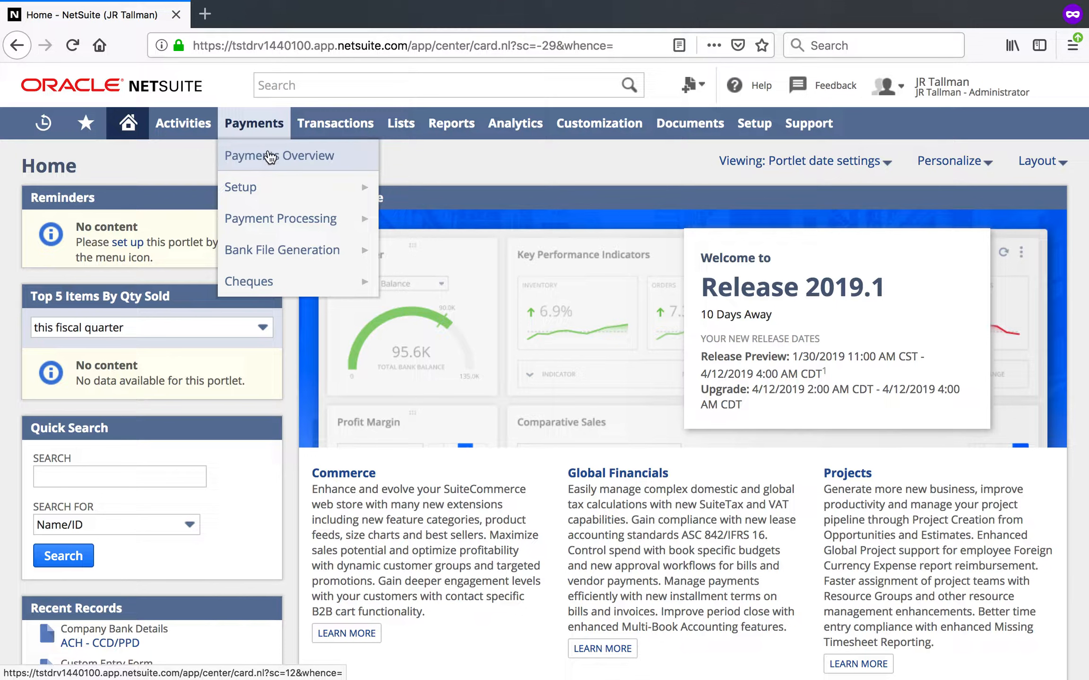
{"action": "mouse_move", "coordinate": [359, 189]}
{"action": "mouse_move", "coordinate": [463, 201]}
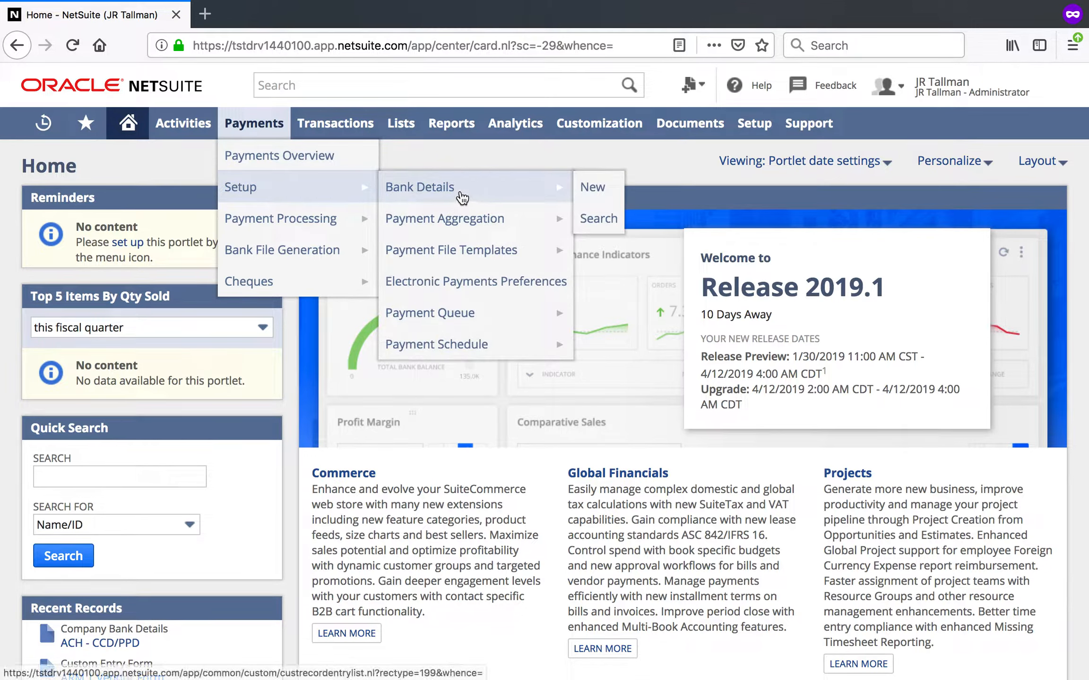
{"action": "left_click", "coordinate": [461, 195]}
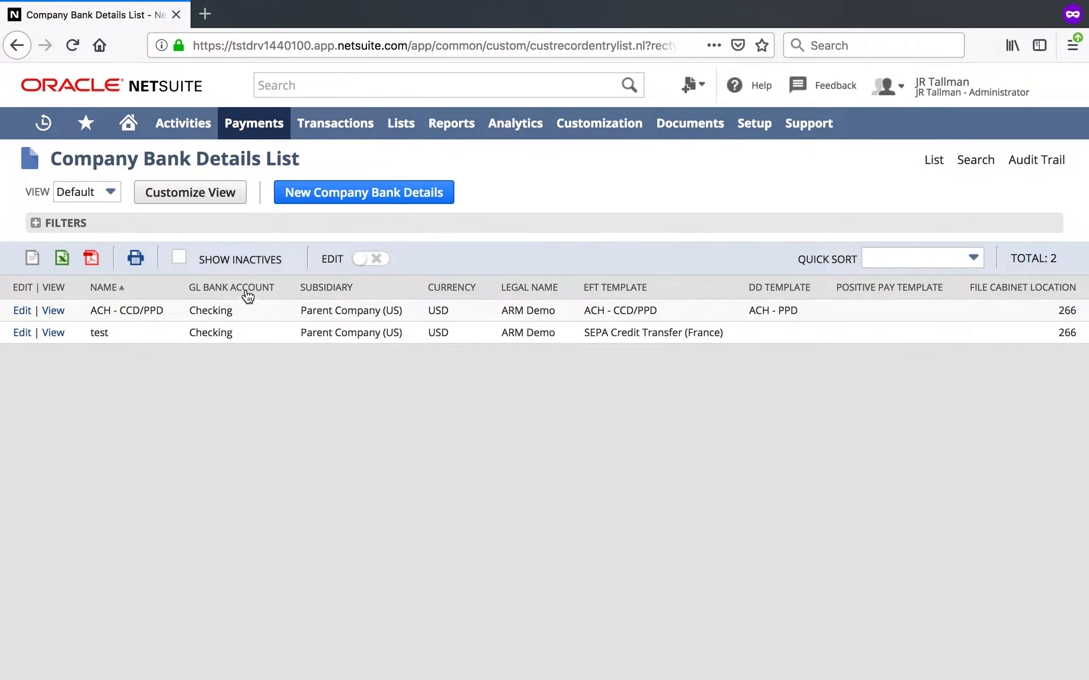
{"action": "left_click", "coordinate": [21, 316]}
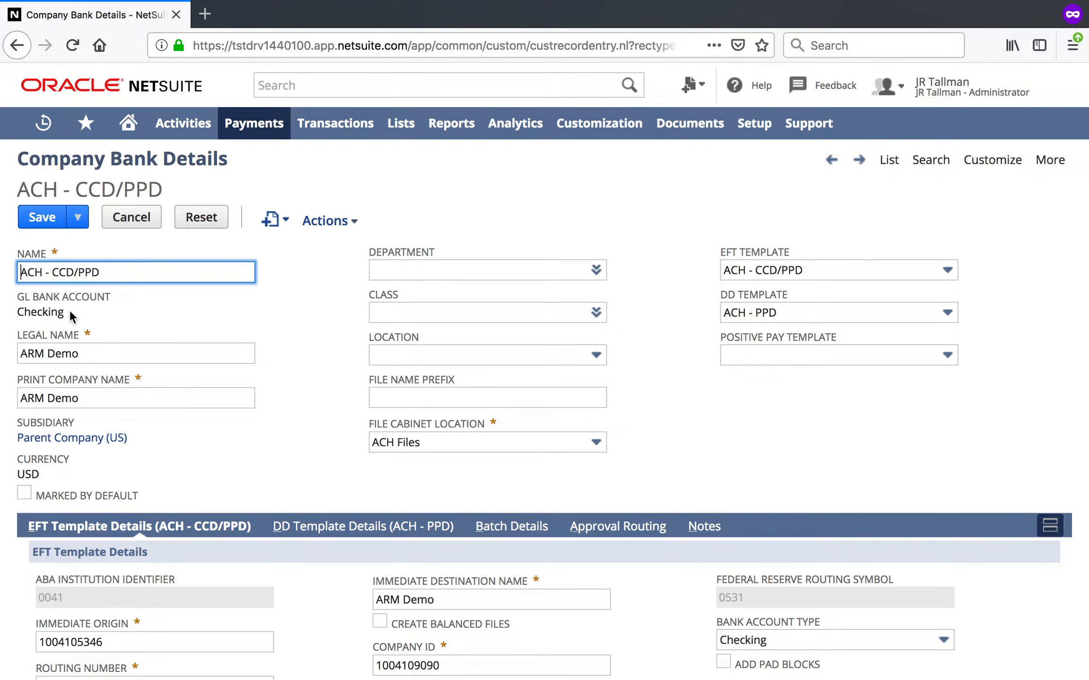
Review the record's general fields, including the GL bank account, legal name, subsidiary, currency and file cabinet location
{"action": "left_click_drag", "start_coordinate": [70, 310], "coordinate": [18, 308]}
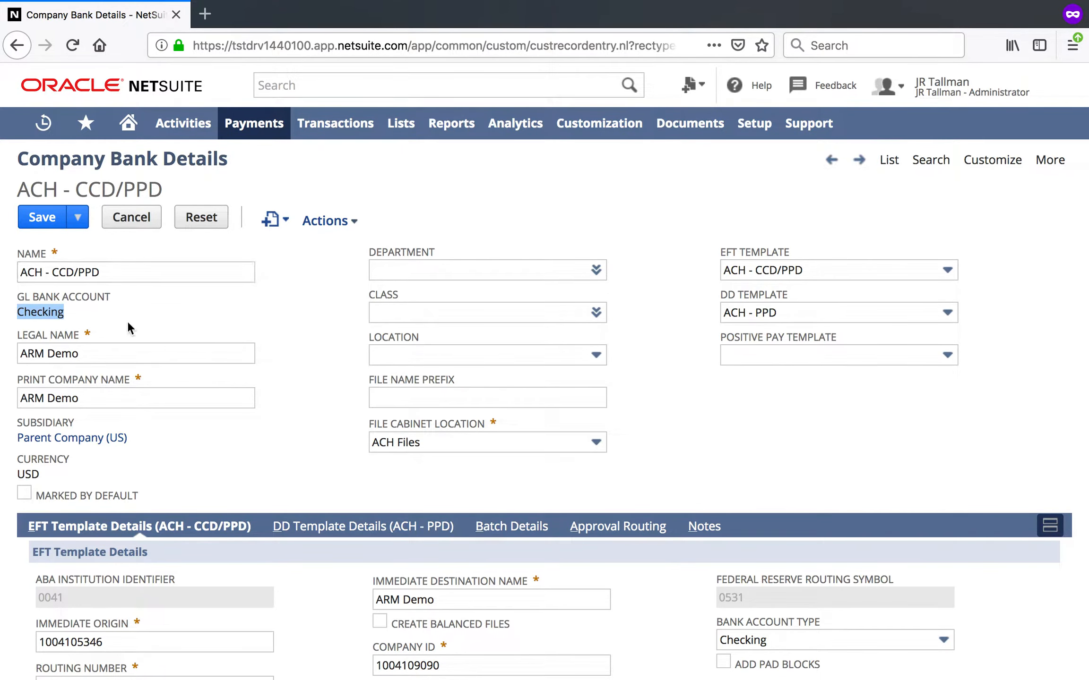
{"action": "scroll", "coordinate": [126, 321], "scroll_direction": "down", "scroll_amount": 1}
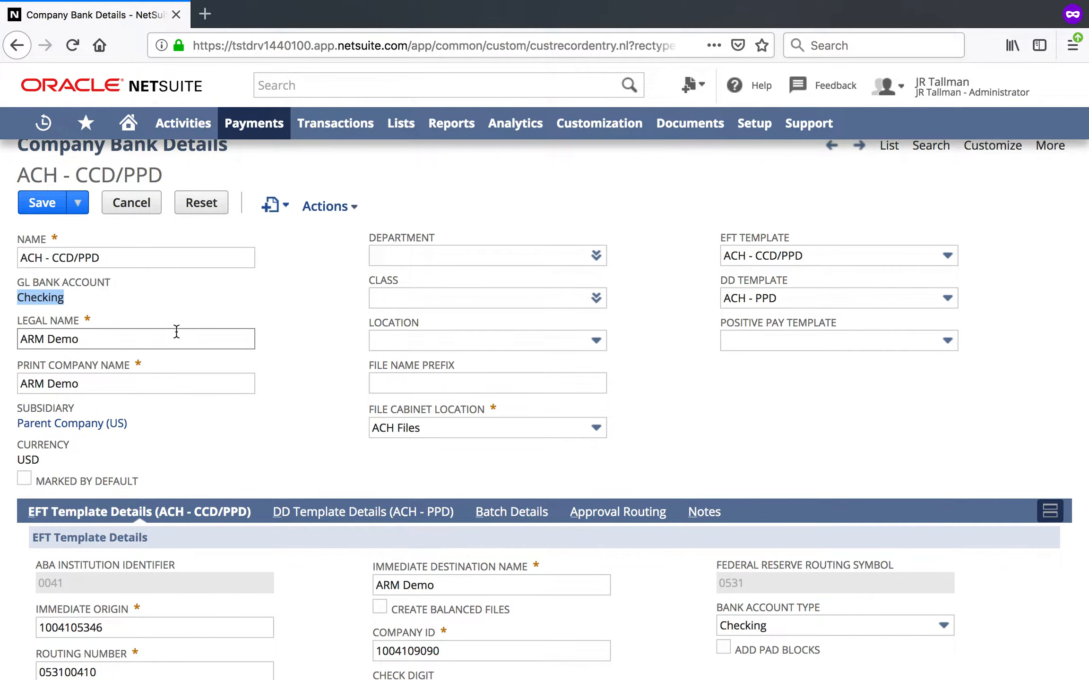
{"action": "scroll", "coordinate": [176, 330], "scroll_direction": "down", "scroll_amount": 2}
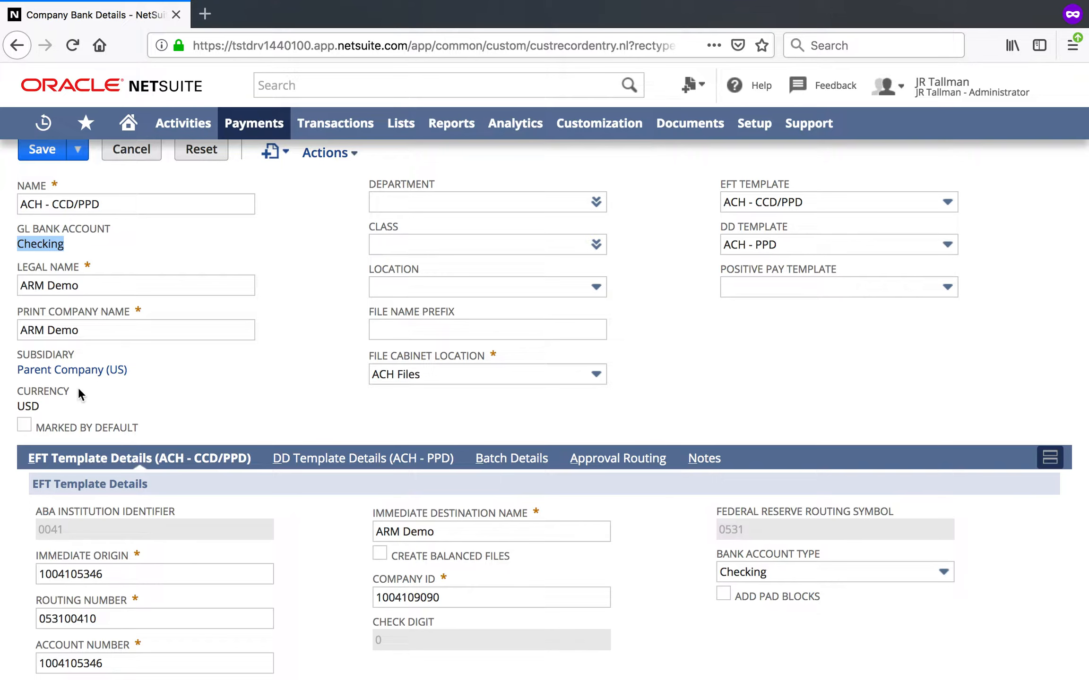
{"action": "scroll", "coordinate": [120, 388], "scroll_direction": "up", "scroll_amount": 2}
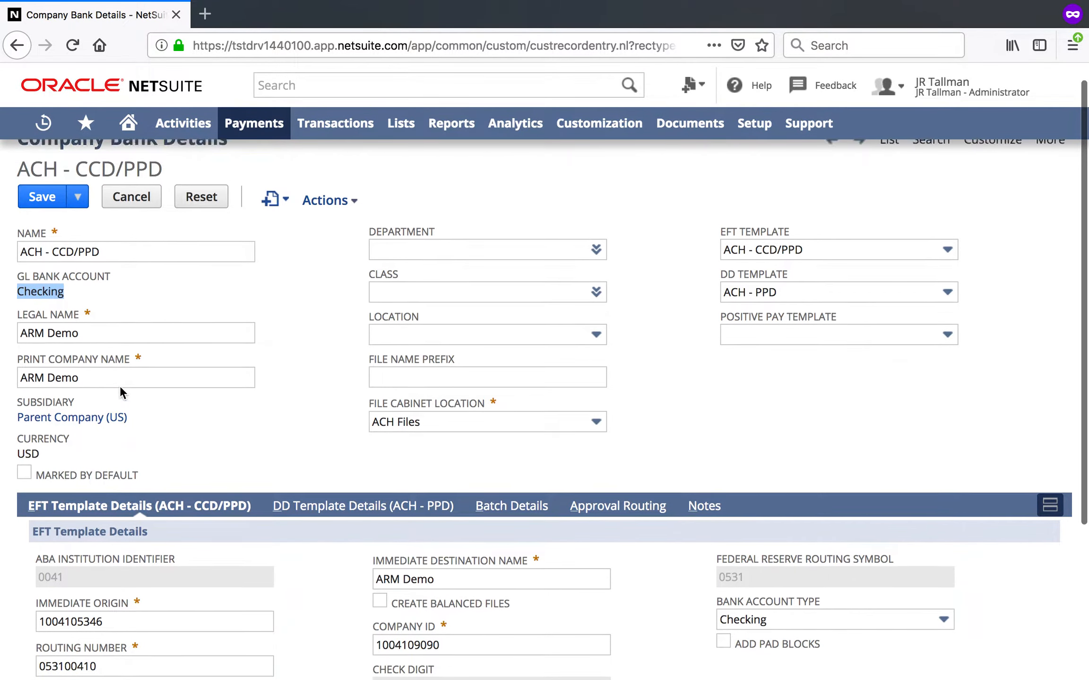
{"action": "scroll", "coordinate": [120, 385], "scroll_direction": "up", "scroll_amount": 1}
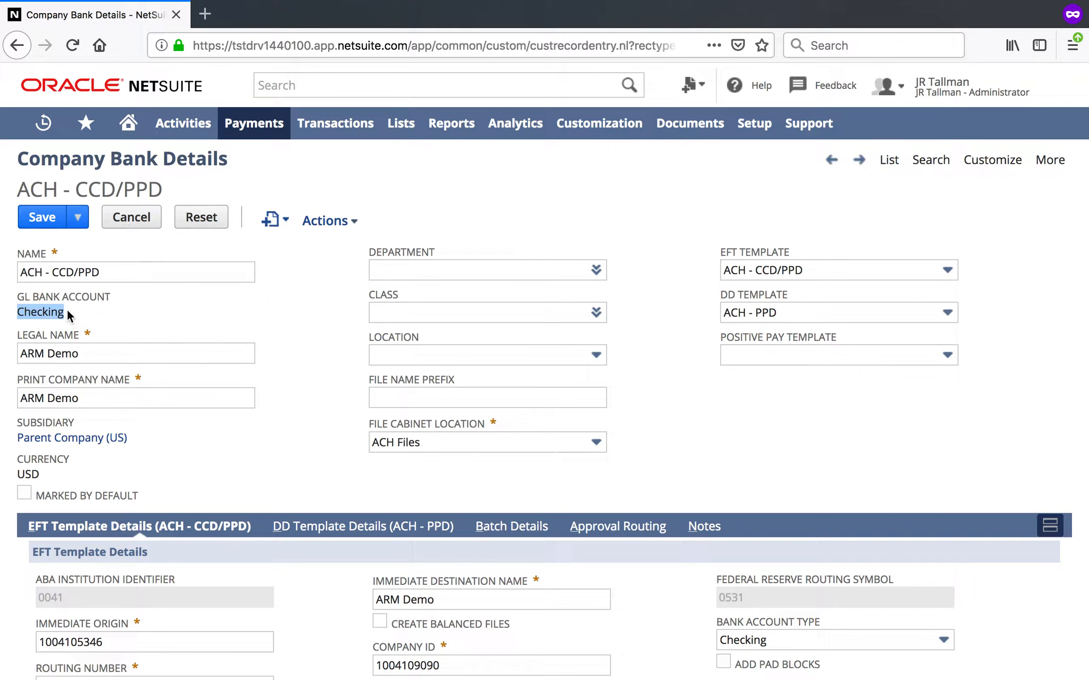
{"action": "left_click", "coordinate": [310, 309]}
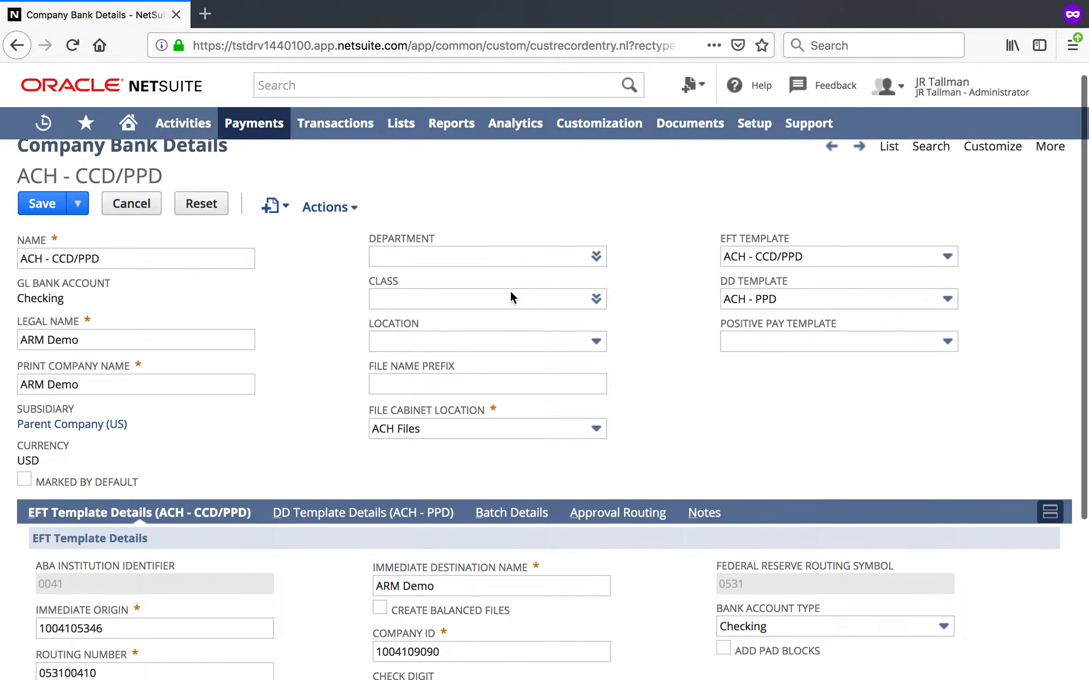
{"action": "scroll", "coordinate": [511, 297], "scroll_direction": "down", "scroll_amount": 3}
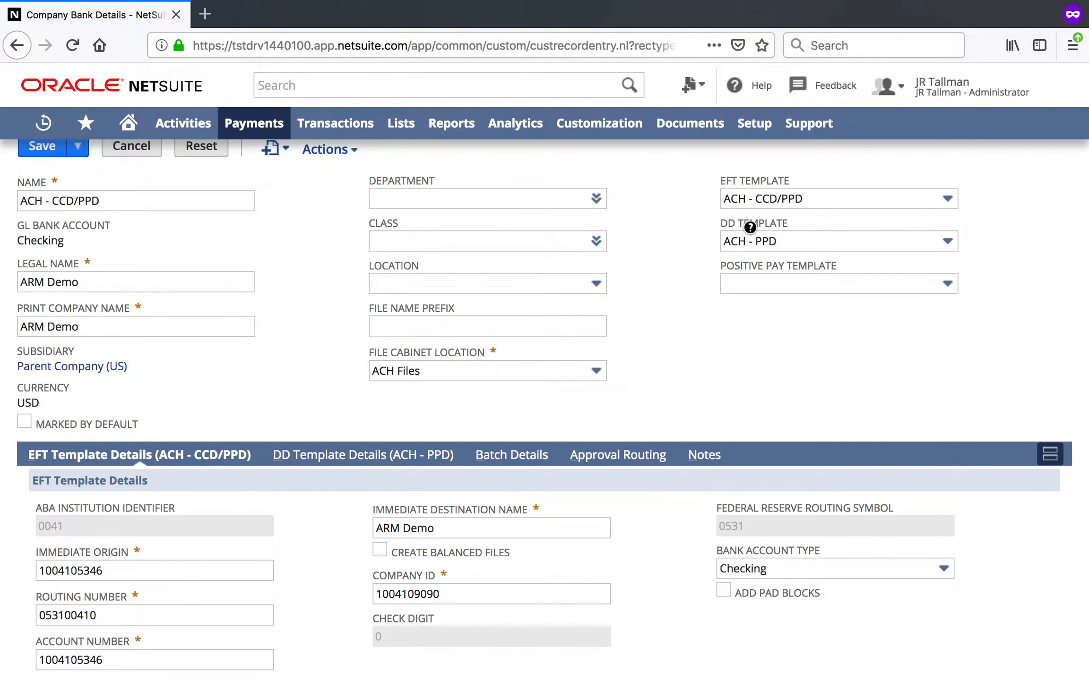
Browse the available EFT template formats for the bank record, keeping the existing selection
{"action": "scroll", "coordinate": [749, 240], "scroll_direction": "up", "scroll_amount": 2}
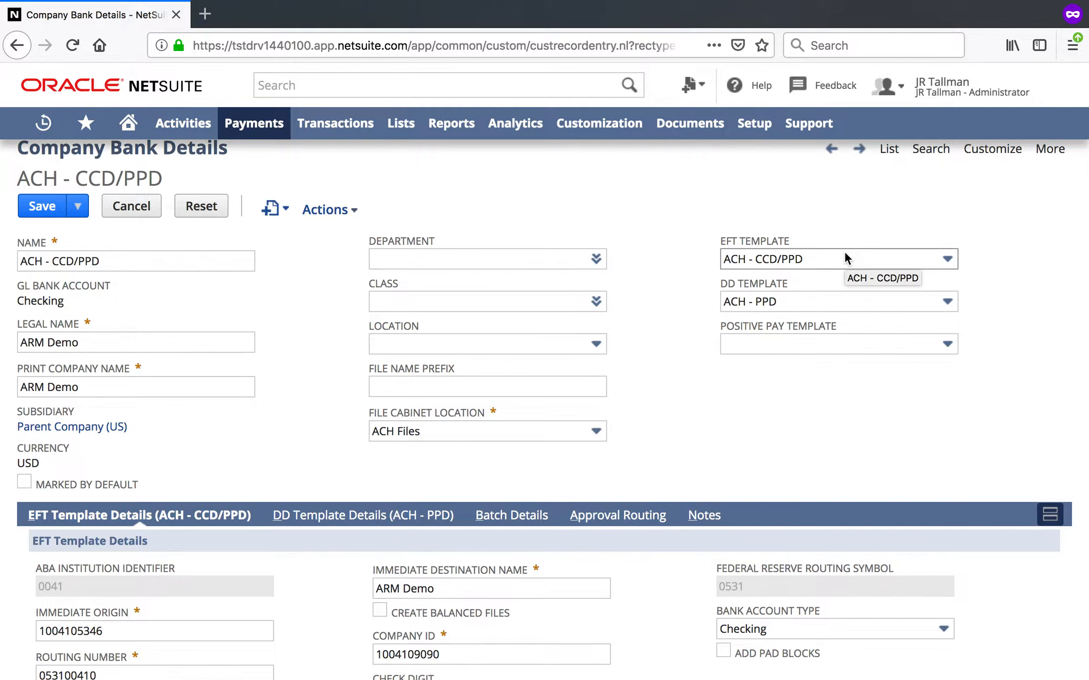
{"action": "left_click", "coordinate": [836, 259]}
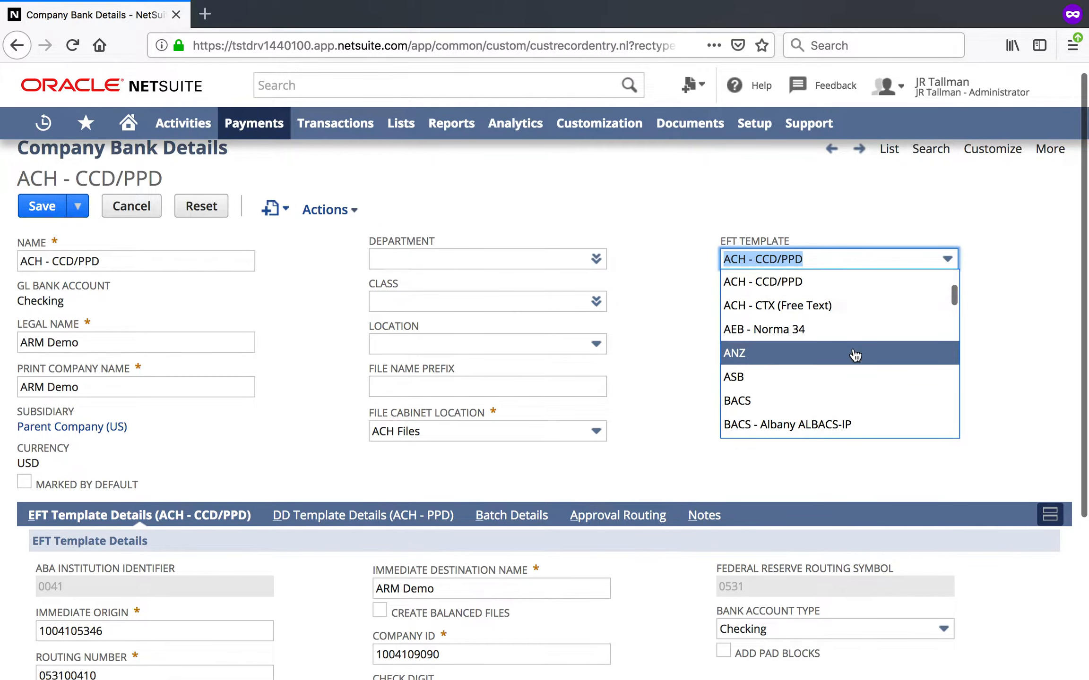
{"action": "scroll", "coordinate": [832, 355], "scroll_direction": "up", "scroll_amount": 3}
{"action": "scroll", "coordinate": [855, 356], "scroll_direction": "down", "scroll_amount": 10}
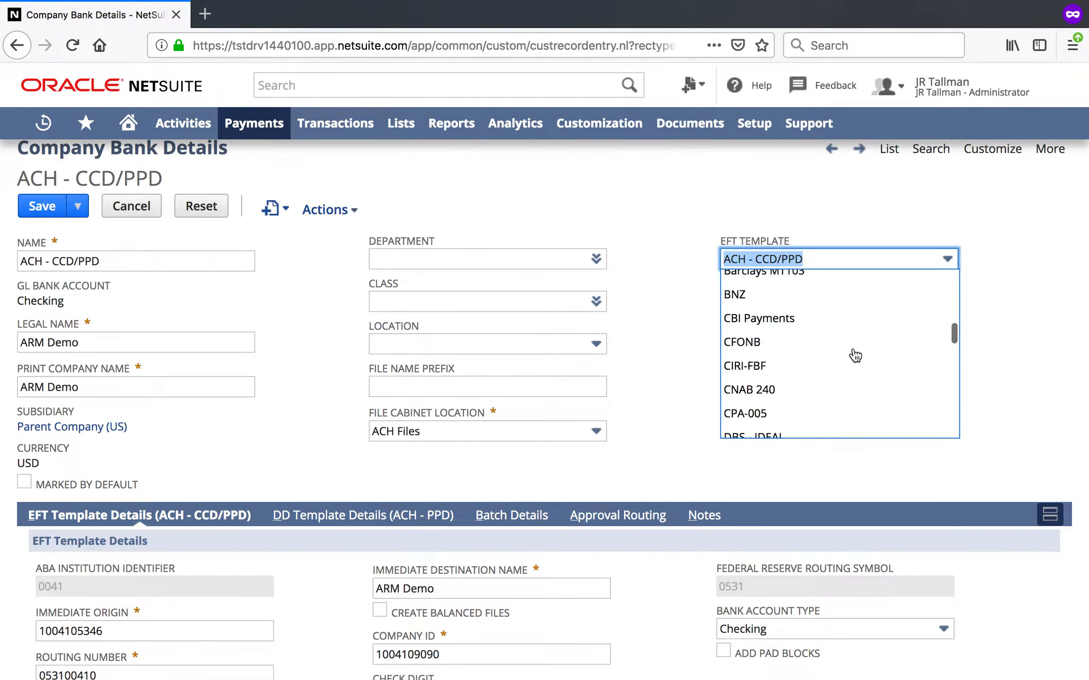
{"action": "scroll", "coordinate": [855, 356], "scroll_direction": "down", "scroll_amount": 8}
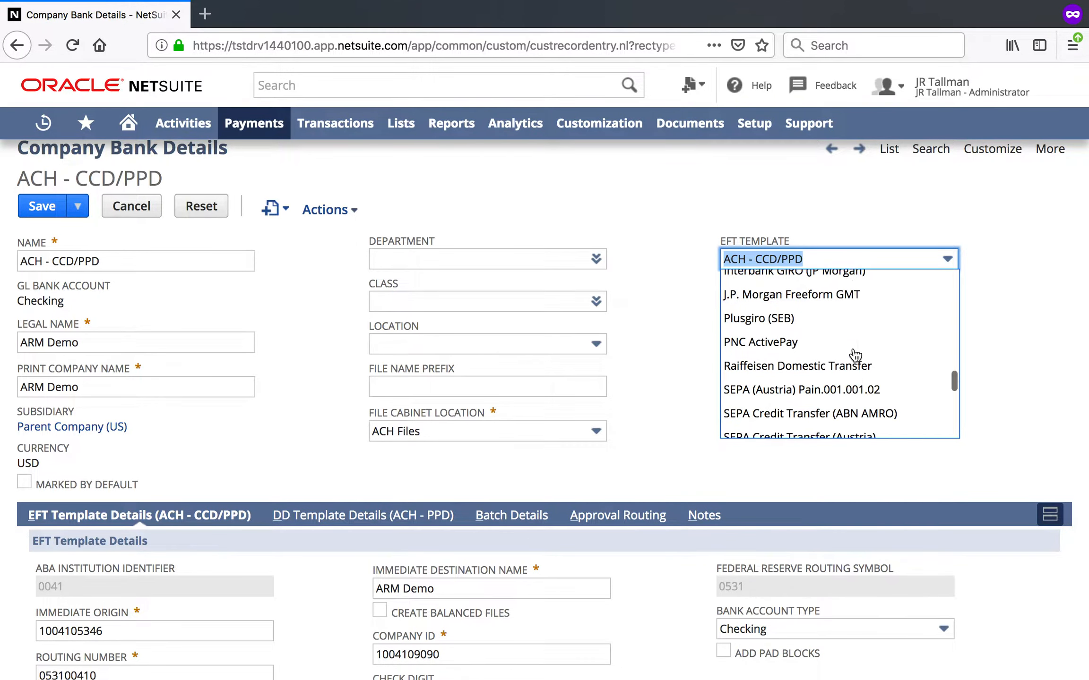
{"action": "scroll", "coordinate": [855, 355], "scroll_direction": "down", "scroll_amount": 5}
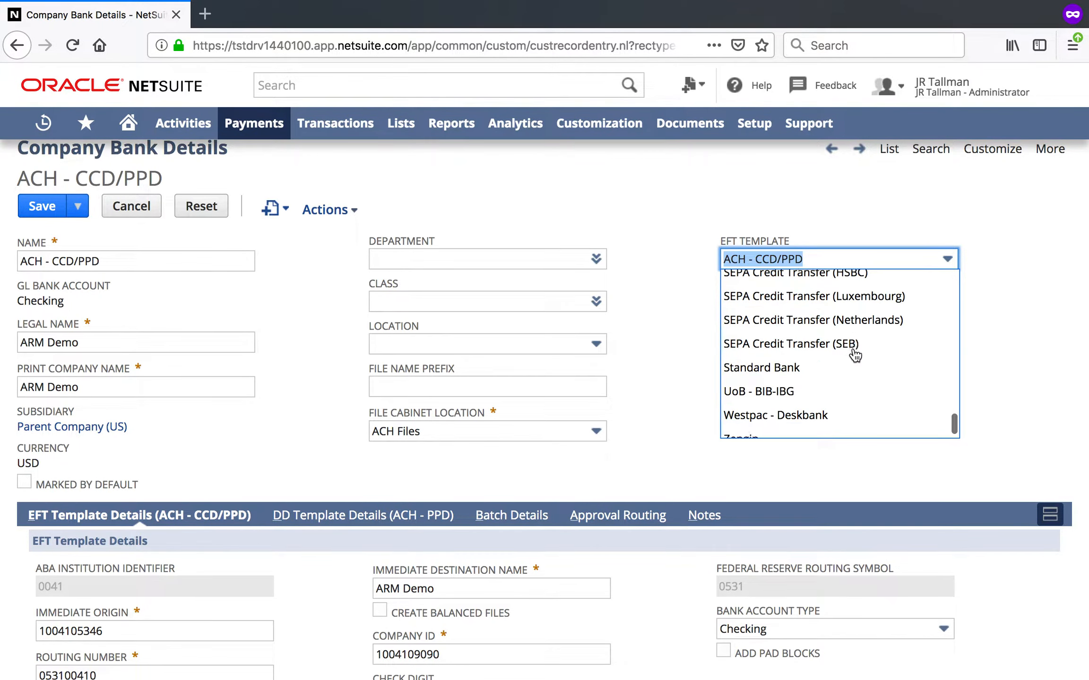
{"action": "scroll", "coordinate": [855, 355], "scroll_direction": "up", "scroll_amount": 8}
{"action": "scroll", "coordinate": [855, 355], "scroll_direction": "up", "scroll_amount": 3}
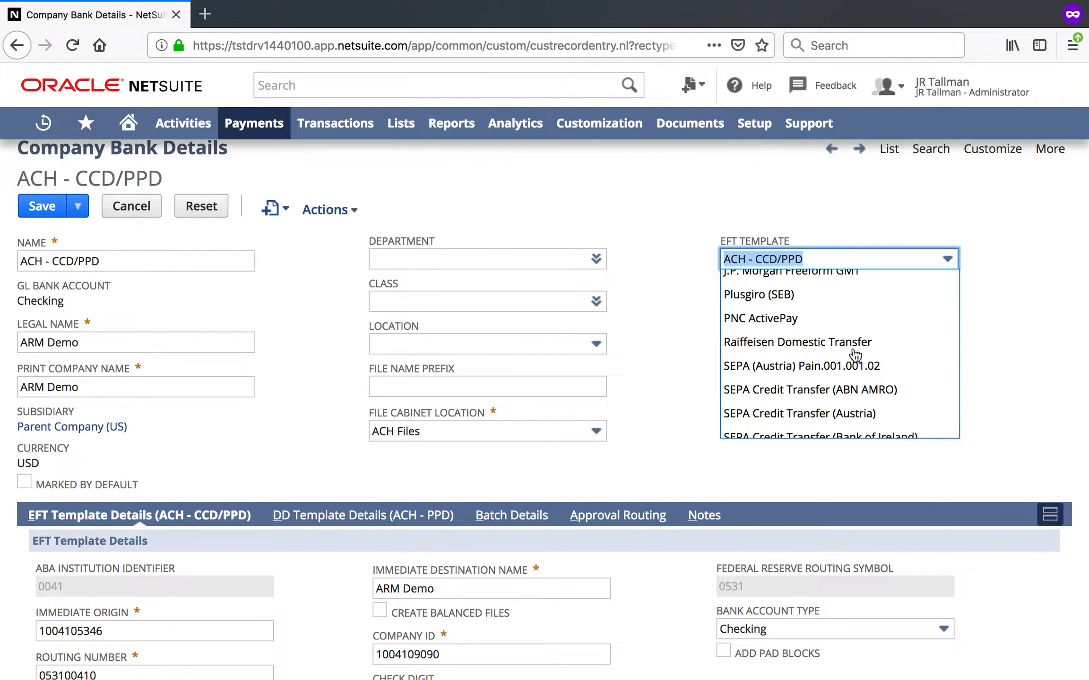
{"action": "scroll", "coordinate": [855, 356], "scroll_direction": "up", "scroll_amount": 3}
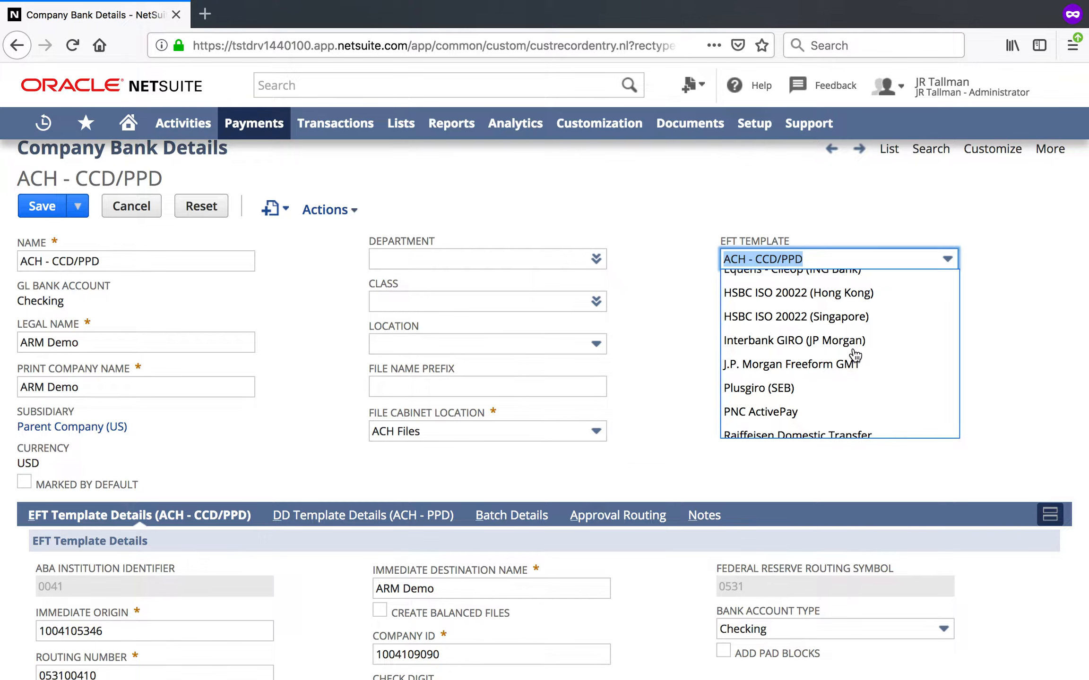
{"action": "scroll", "coordinate": [855, 355], "scroll_direction": "up", "scroll_amount": 6}
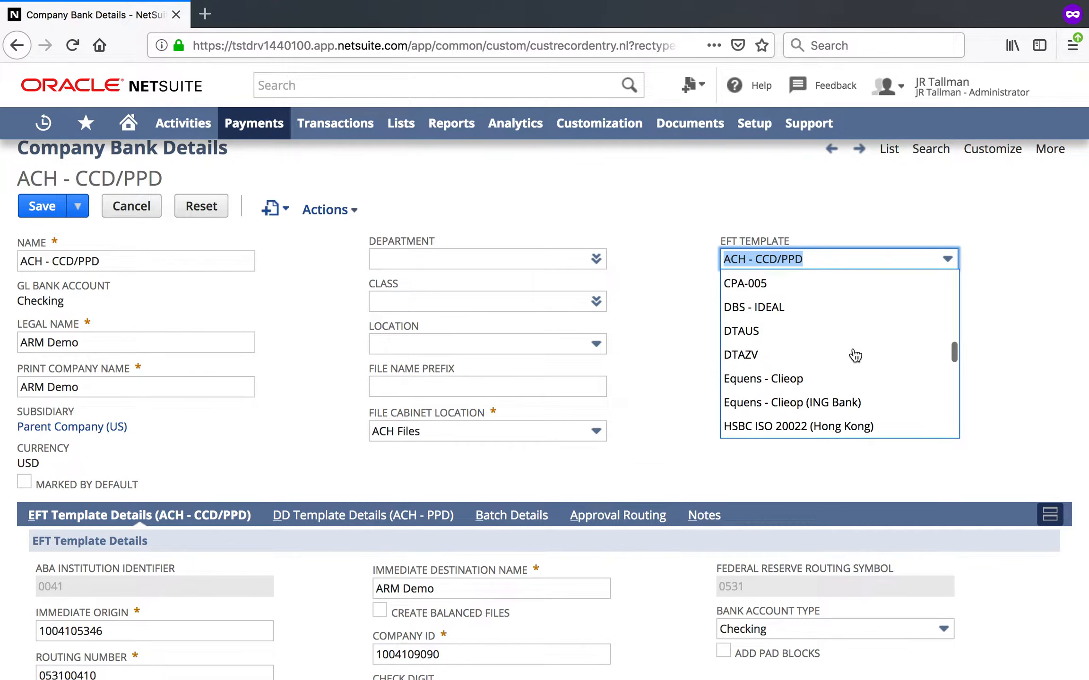
{"action": "scroll", "coordinate": [806, 314], "scroll_direction": "up", "scroll_amount": 8}
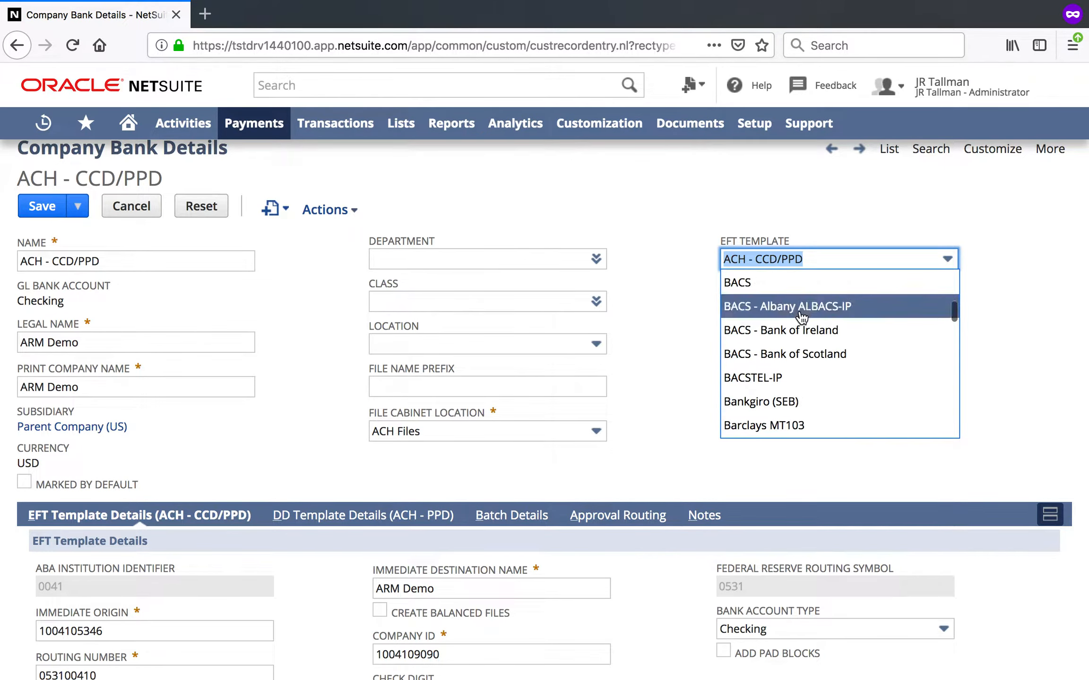
{"action": "scroll", "coordinate": [802, 317], "scroll_direction": "down", "scroll_amount": 2}
{"action": "scroll", "coordinate": [801, 318], "scroll_direction": "up", "scroll_amount": 2}
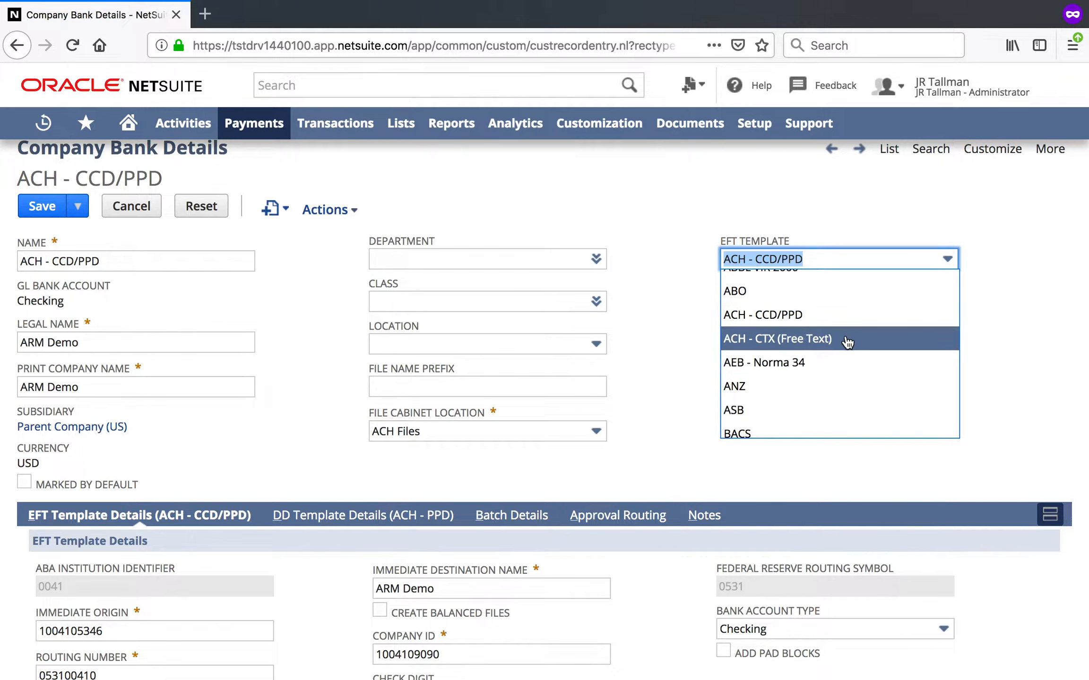
{"action": "left_click", "coordinate": [679, 273]}
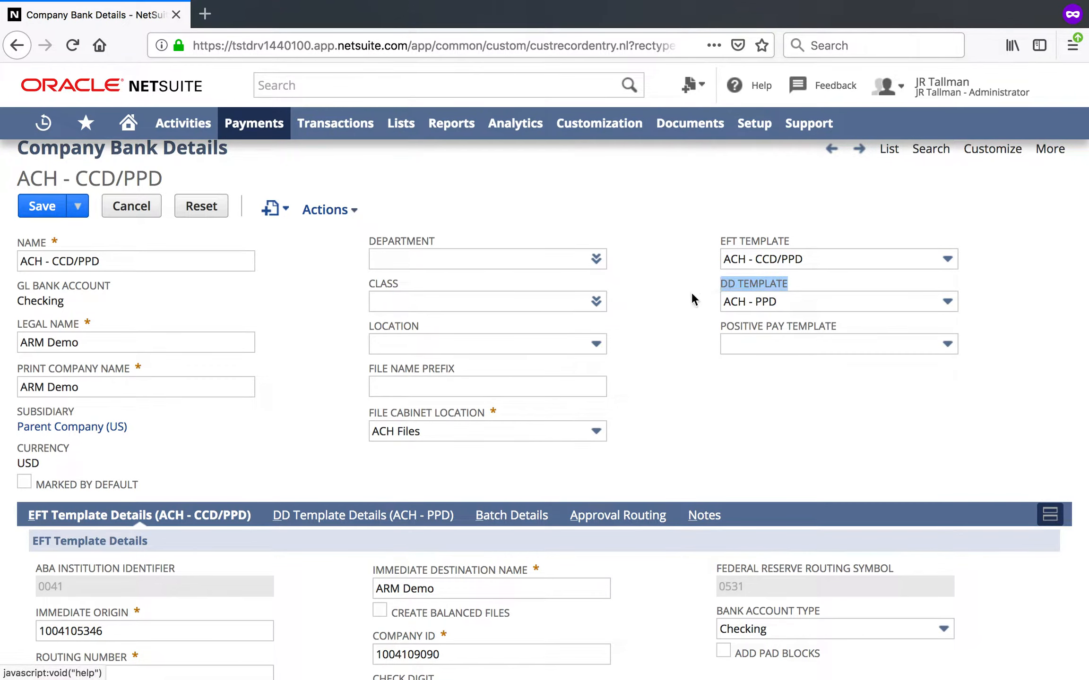
Examine the available options for the DD template and the positive pay template
{"action": "left_click", "coordinate": [804, 305]}
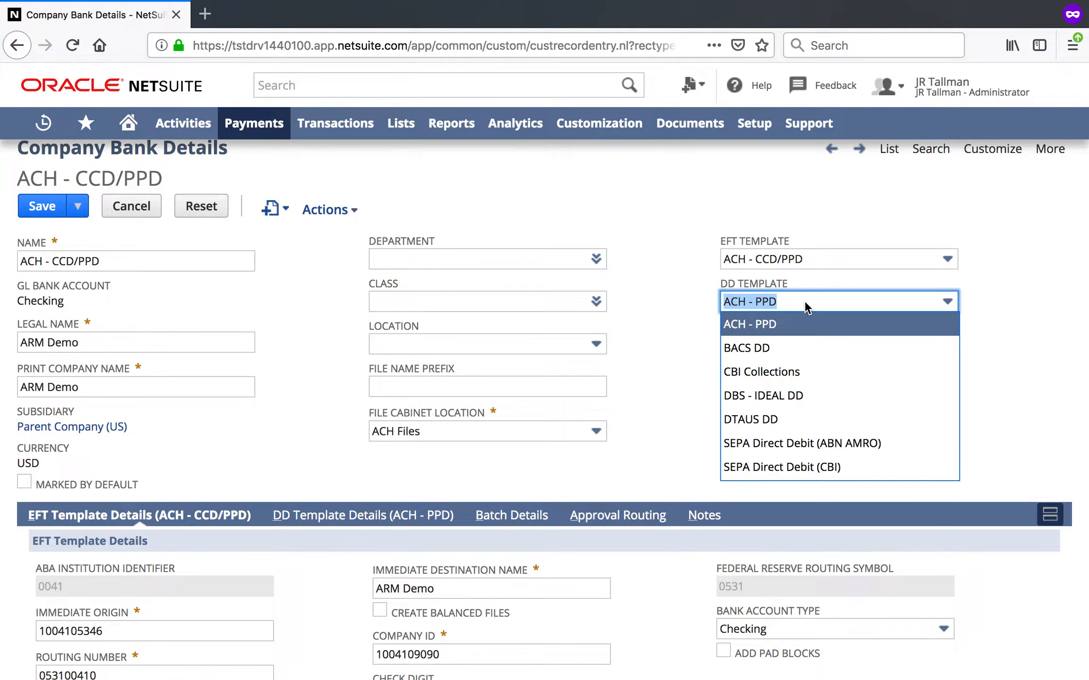
{"action": "left_click", "coordinate": [807, 307]}
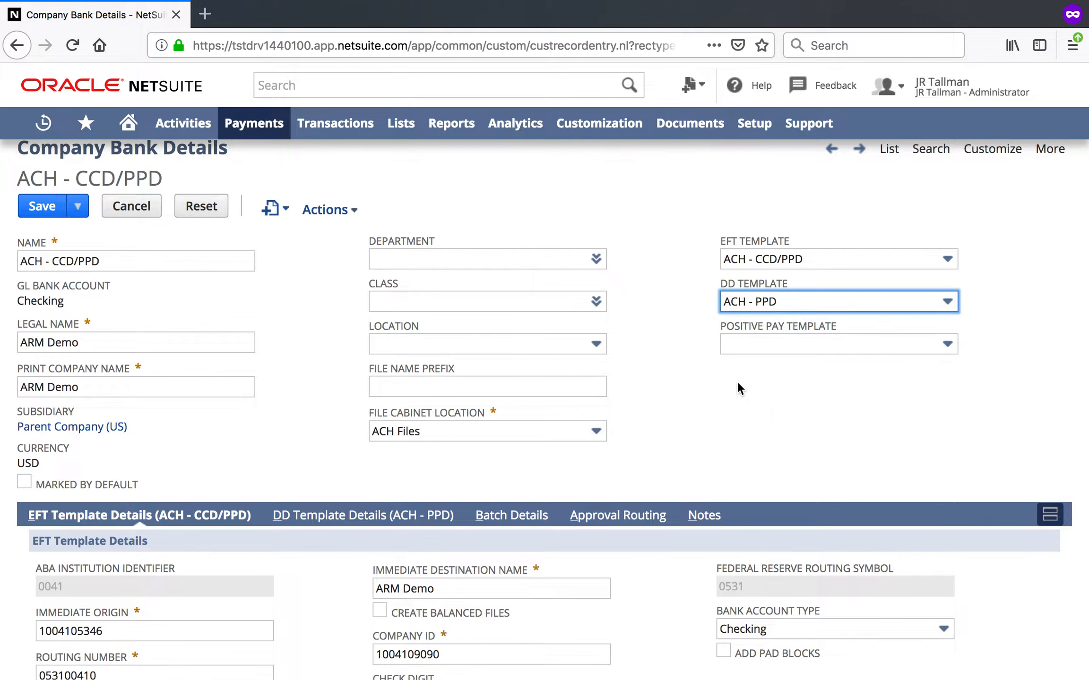
{"action": "left_click", "coordinate": [805, 349]}
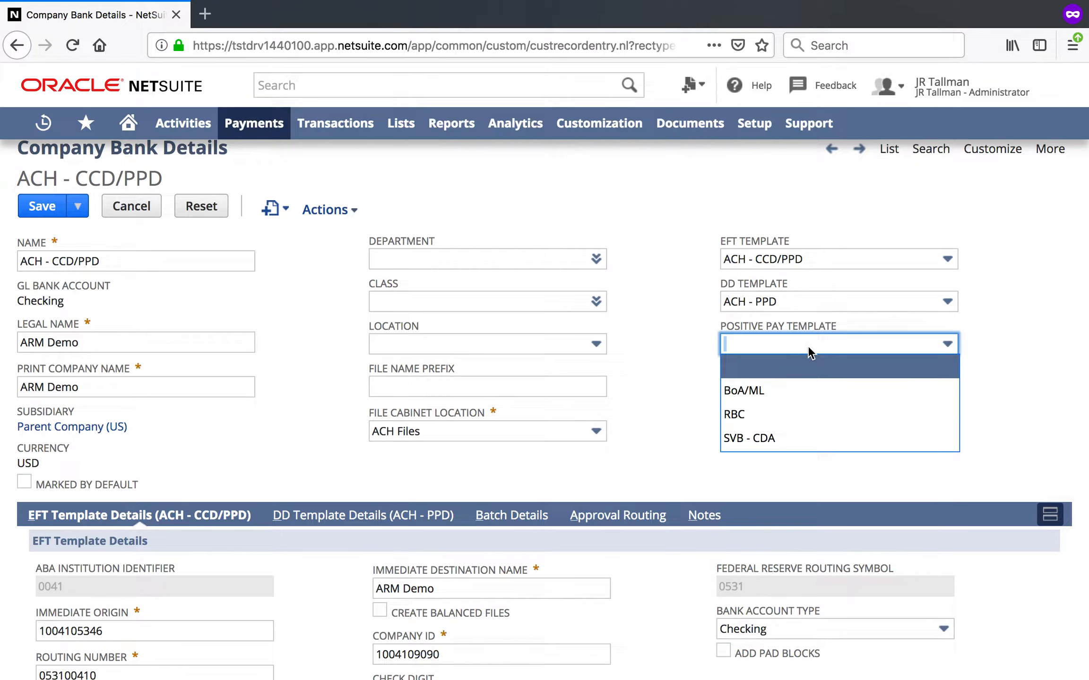
{"action": "left_click", "coordinate": [808, 351]}
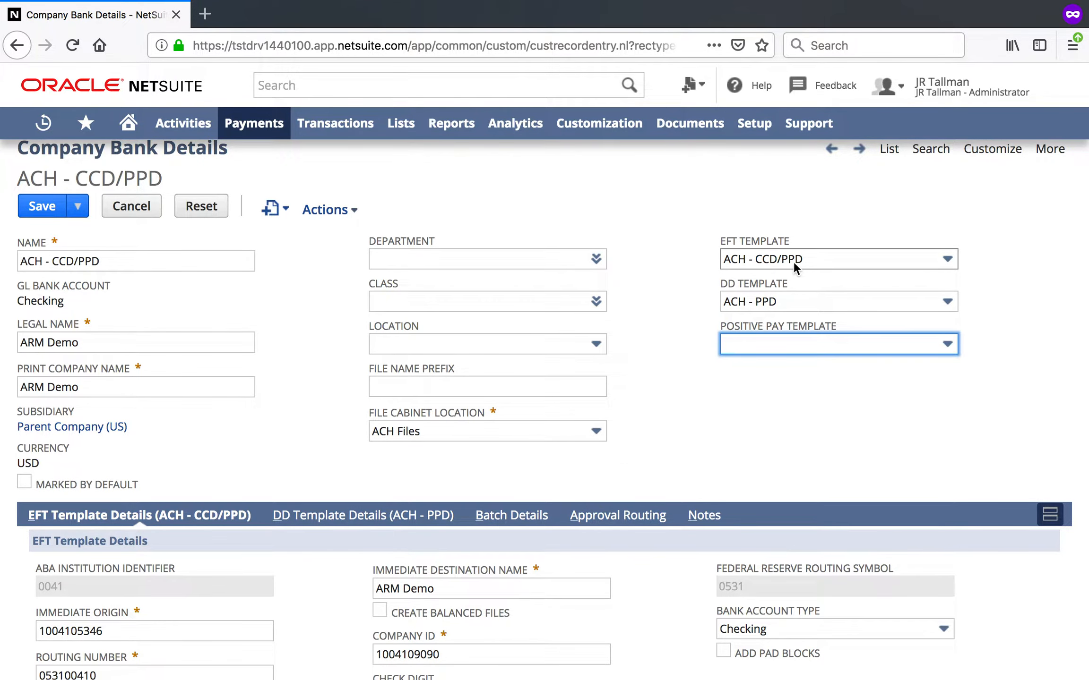
Review the EFT template details and automatic batch processing settings against the templates chosen for the record
{"action": "scroll", "coordinate": [709, 313], "scroll_direction": "down", "scroll_amount": 2}
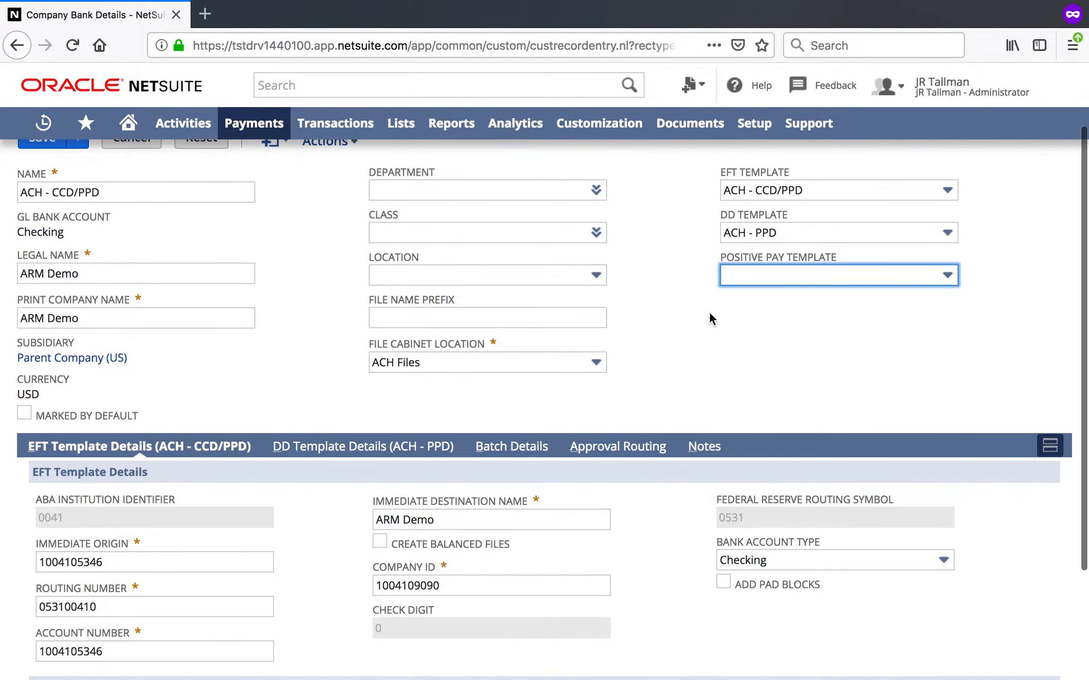
{"action": "scroll", "coordinate": [708, 311], "scroll_direction": "up", "scroll_amount": 2}
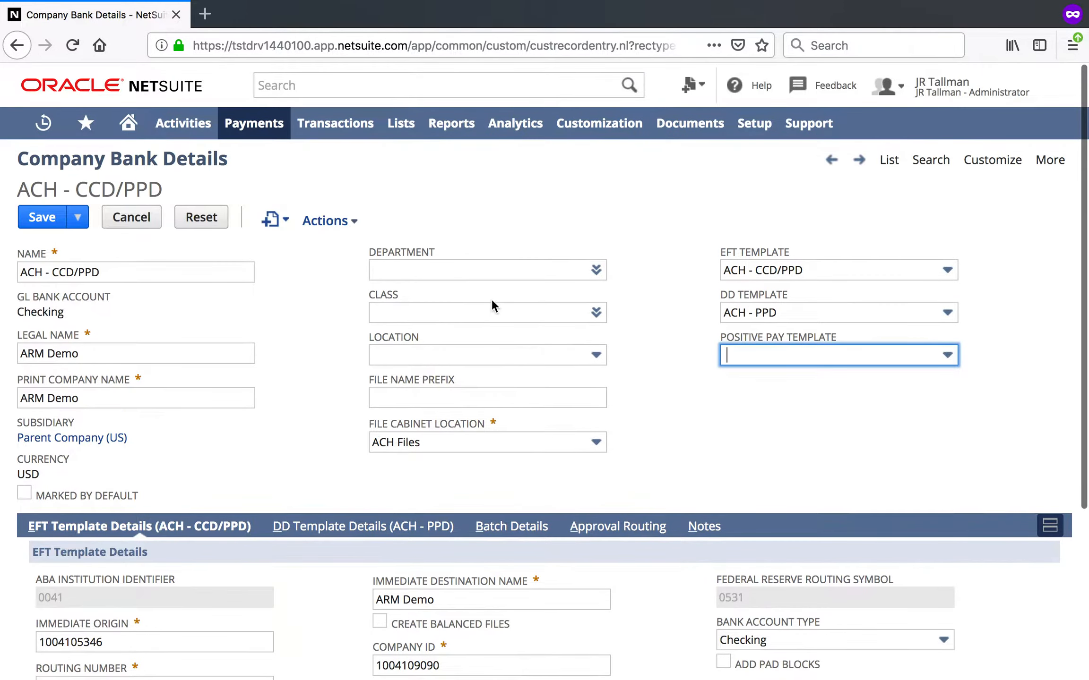
{"action": "scroll", "coordinate": [397, 295], "scroll_direction": "down", "scroll_amount": 5}
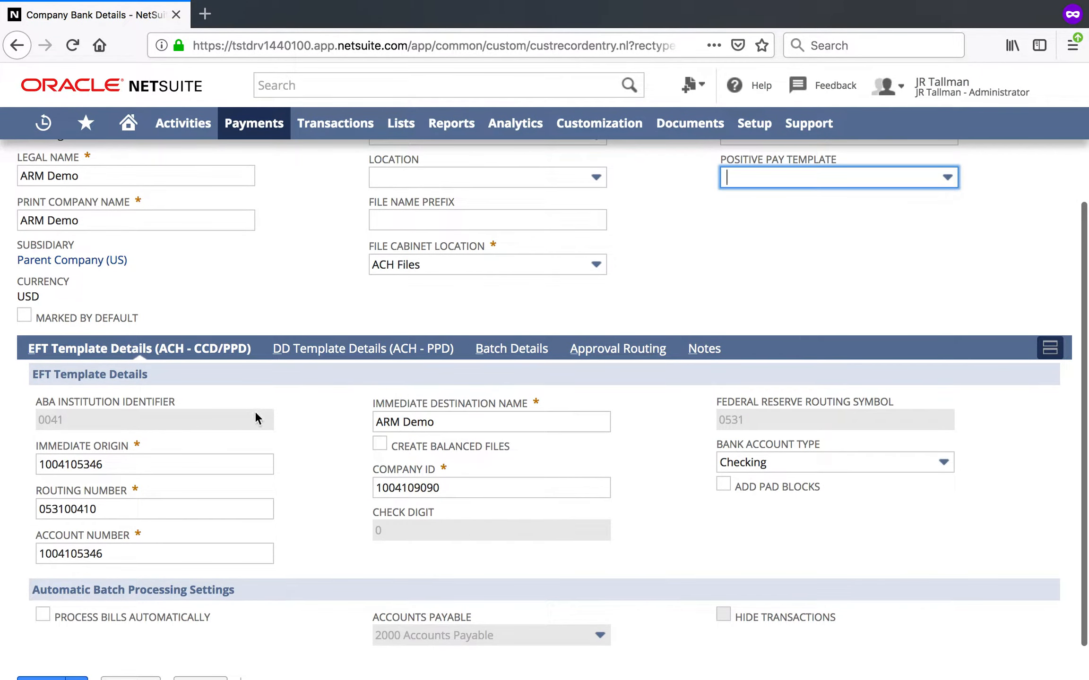
{"action": "scroll", "coordinate": [375, 463], "scroll_direction": "up", "scroll_amount": 3}
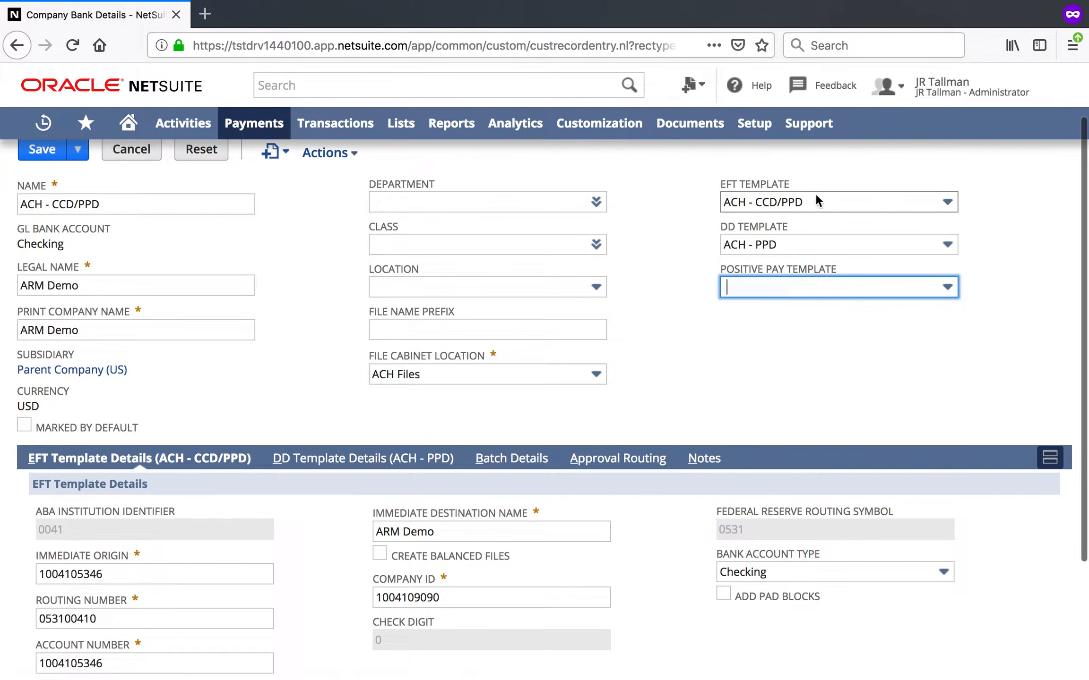
{"action": "scroll", "coordinate": [601, 369], "scroll_direction": "down", "scroll_amount": 3}
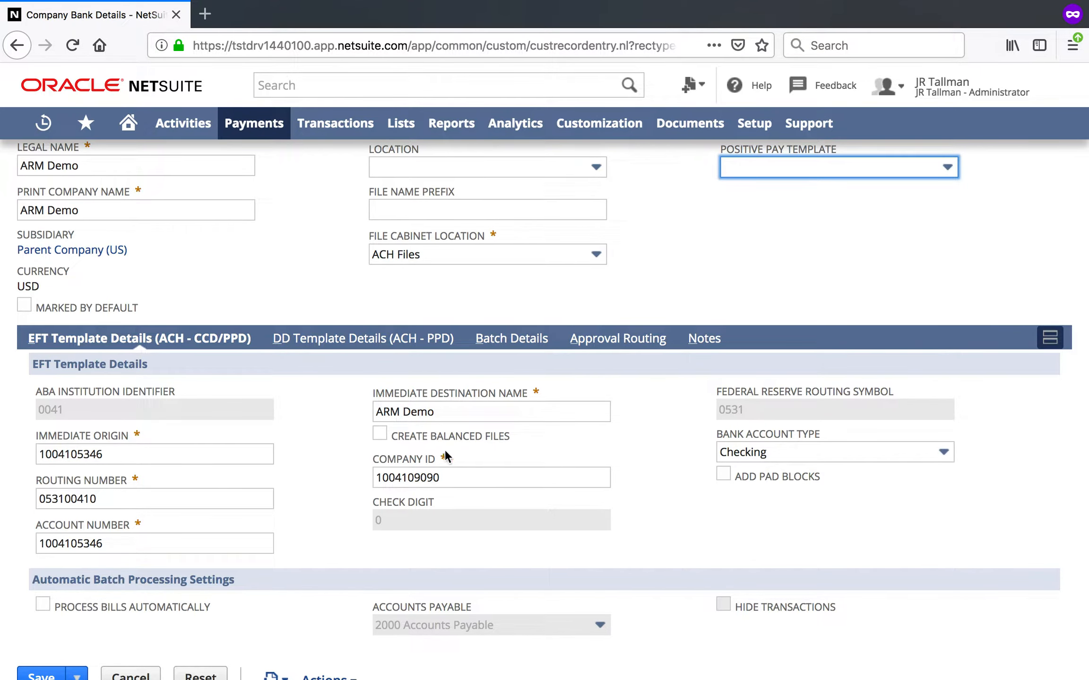
{"action": "scroll", "coordinate": [359, 452], "scroll_direction": "down", "scroll_amount": 1}
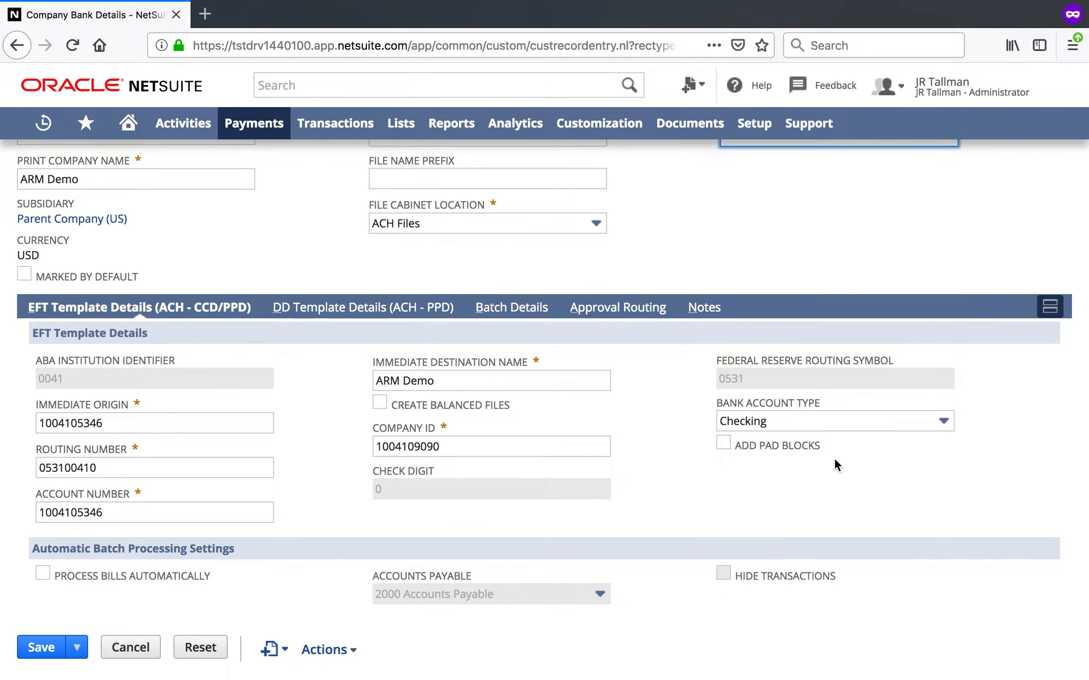
Show the approval routing settings of the bank record
{"action": "scroll", "coordinate": [805, 436], "scroll_direction": "up", "scroll_amount": 5}
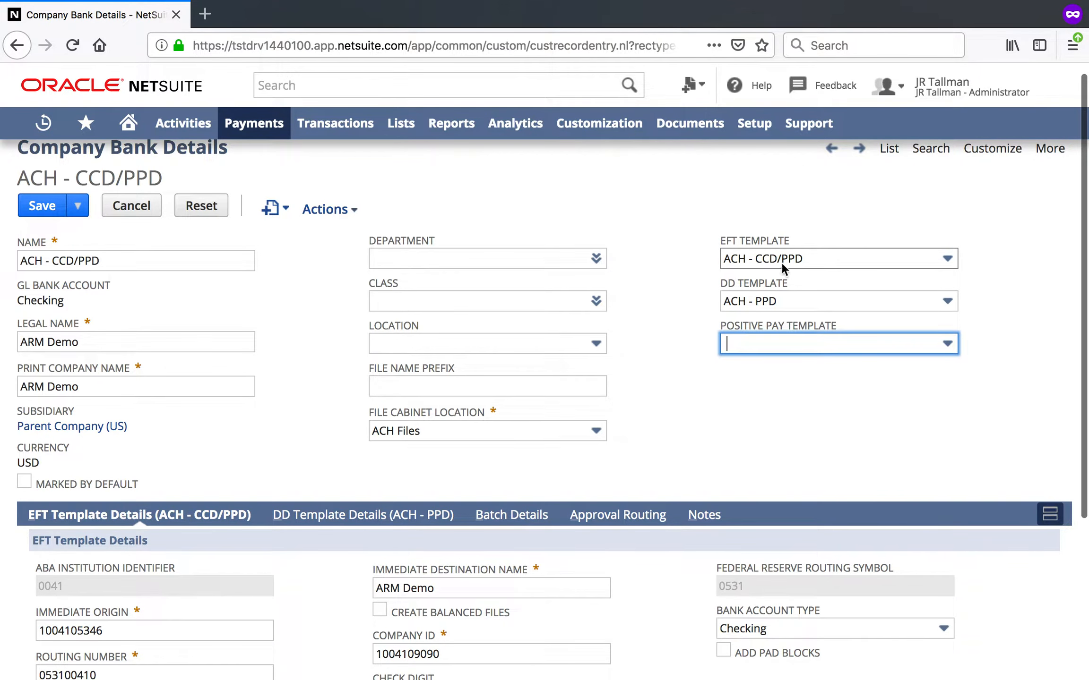
{"action": "scroll", "coordinate": [785, 262], "scroll_direction": "down", "scroll_amount": 5}
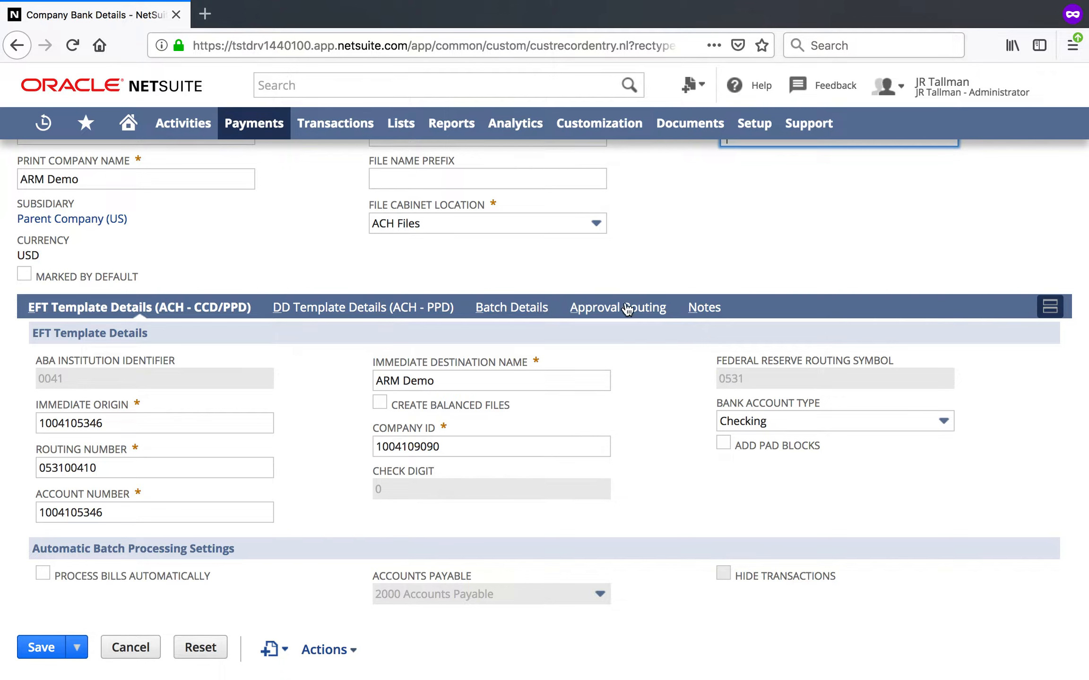
{"action": "left_click", "coordinate": [641, 316]}
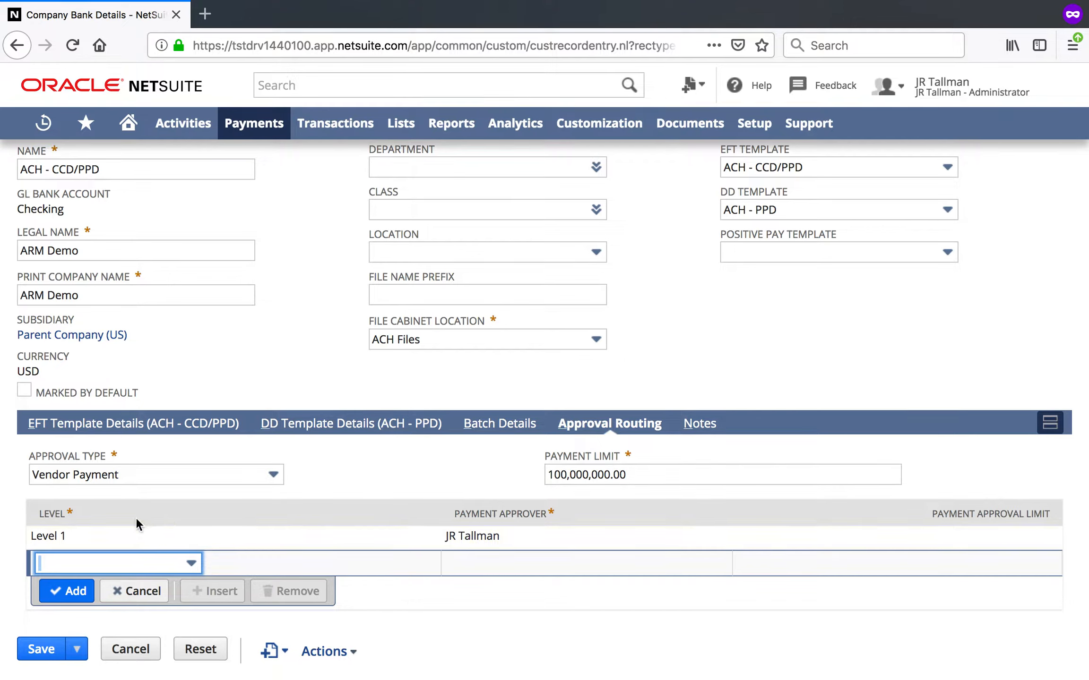
Examine the payment approver choices for the Level 1 row and the approval levels available for a new row, keeping the existing routing
{"action": "left_click", "coordinate": [516, 542]}
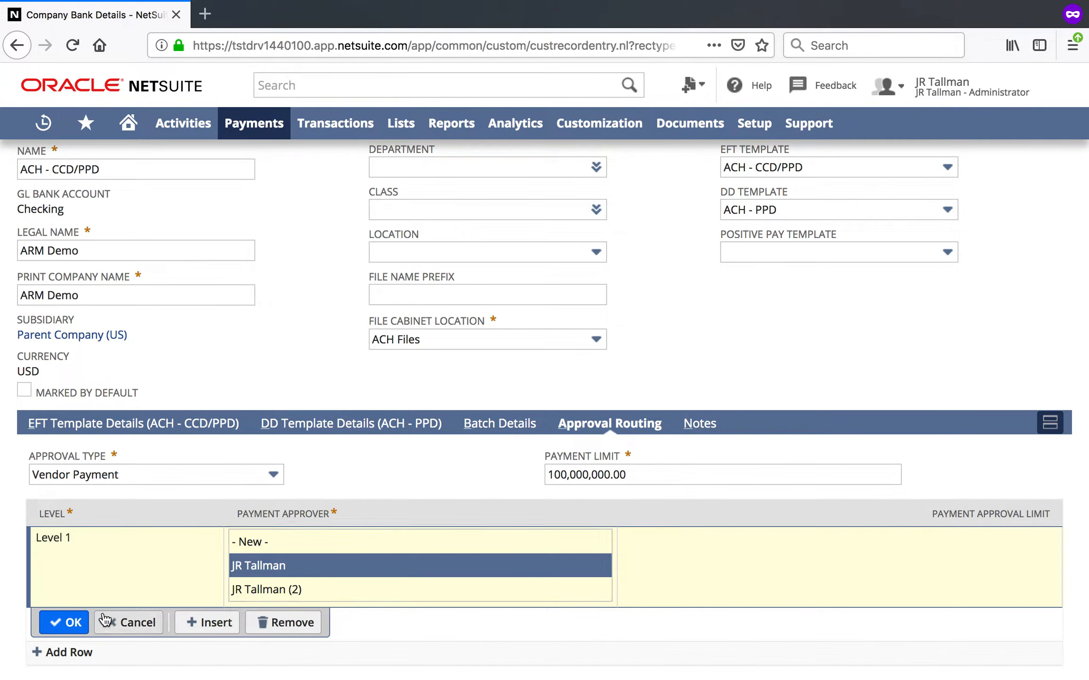
{"action": "left_click", "coordinate": [66, 623]}
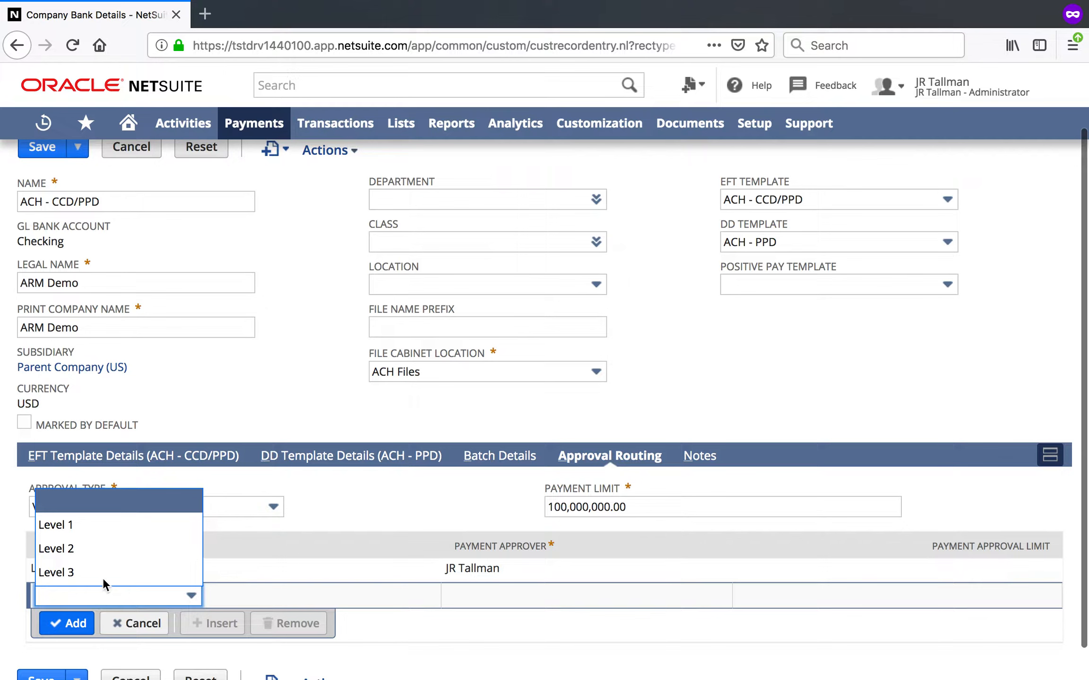
{"action": "left_click", "coordinate": [382, 487]}
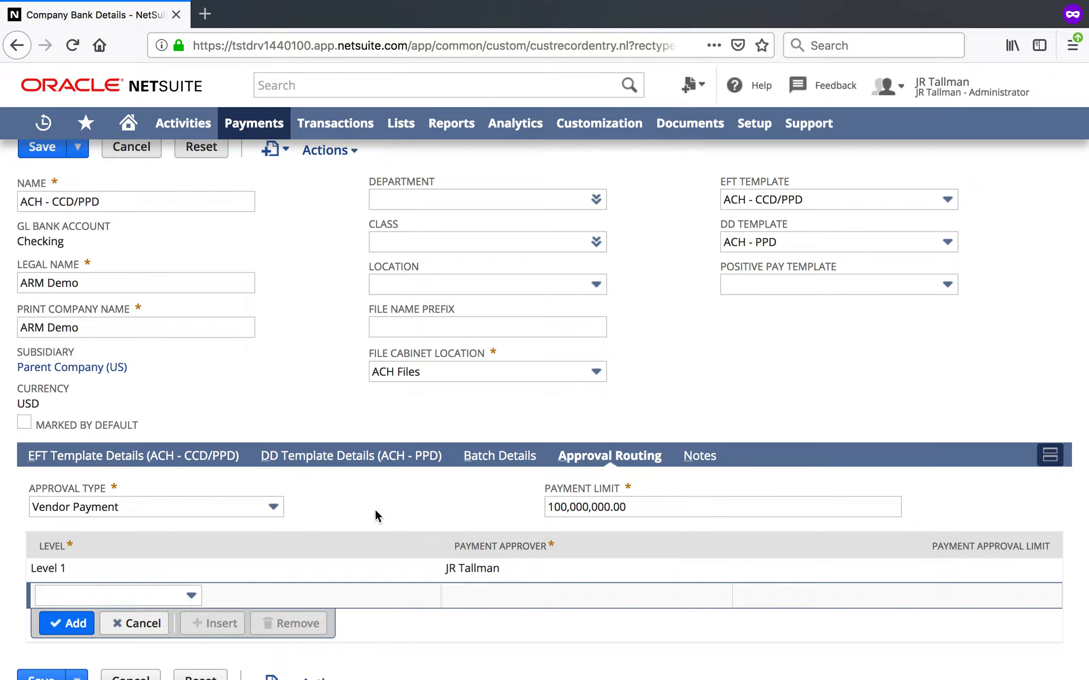
{"action": "scroll", "coordinate": [294, 307], "scroll_direction": "up", "scroll_amount": 2}
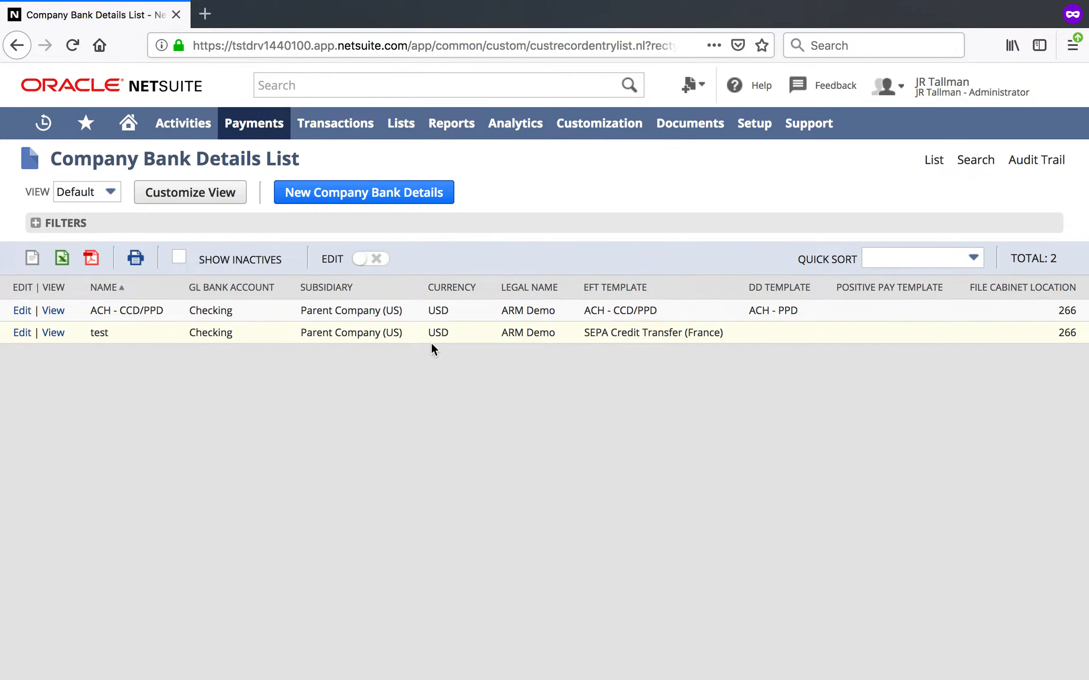
Highlight the ACH - CCD/PPD EFT template in the company bank details list
{"action": "mouse_move", "coordinate": [253, 124]}
{"action": "mouse_move", "coordinate": [315, 185]}
{"action": "left_click_drag", "start_coordinate": [670, 308], "coordinate": [598, 304]}
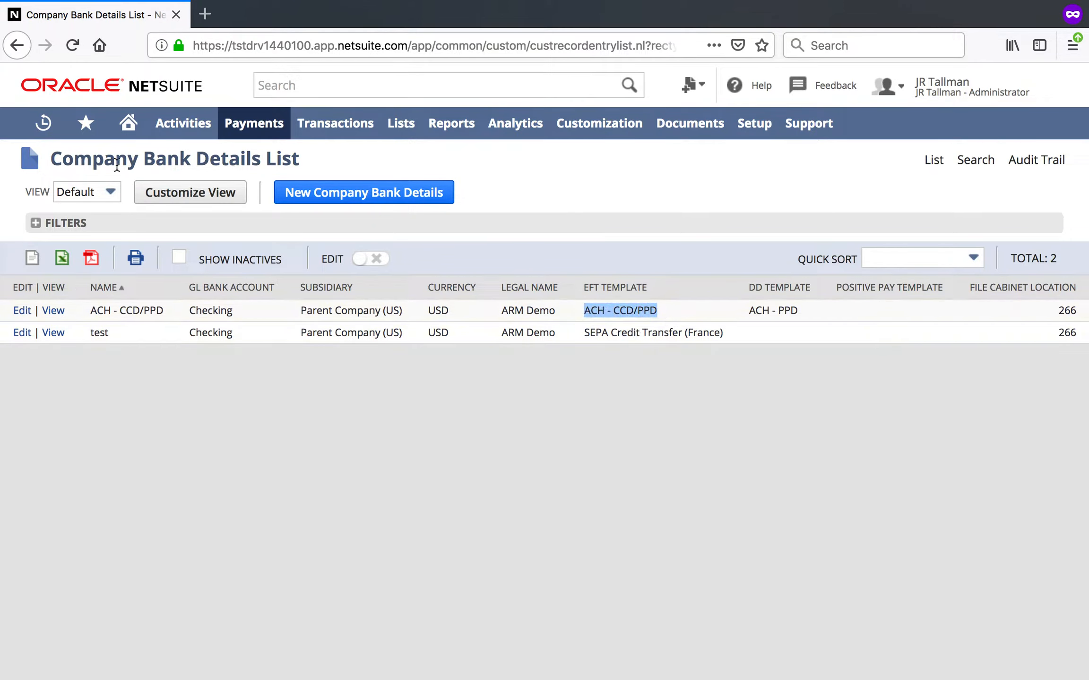
Open the recently viewed TEST EFT vendor record and show its bank payment details
{"action": "mouse_move", "coordinate": [43, 133]}
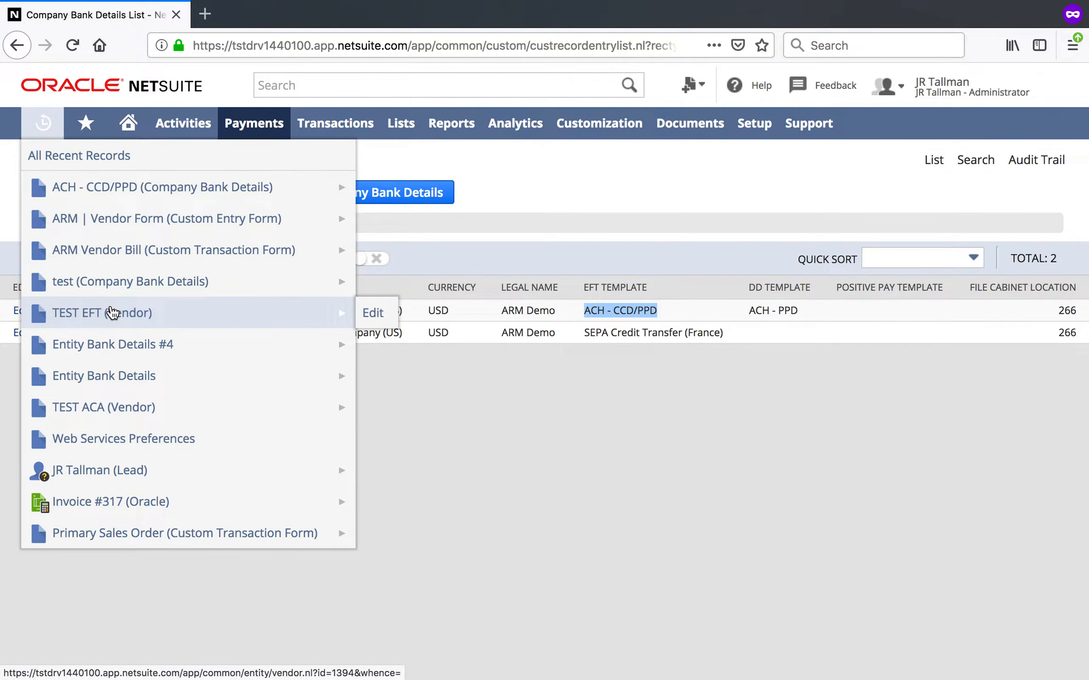
{"action": "left_click", "coordinate": [105, 312]}
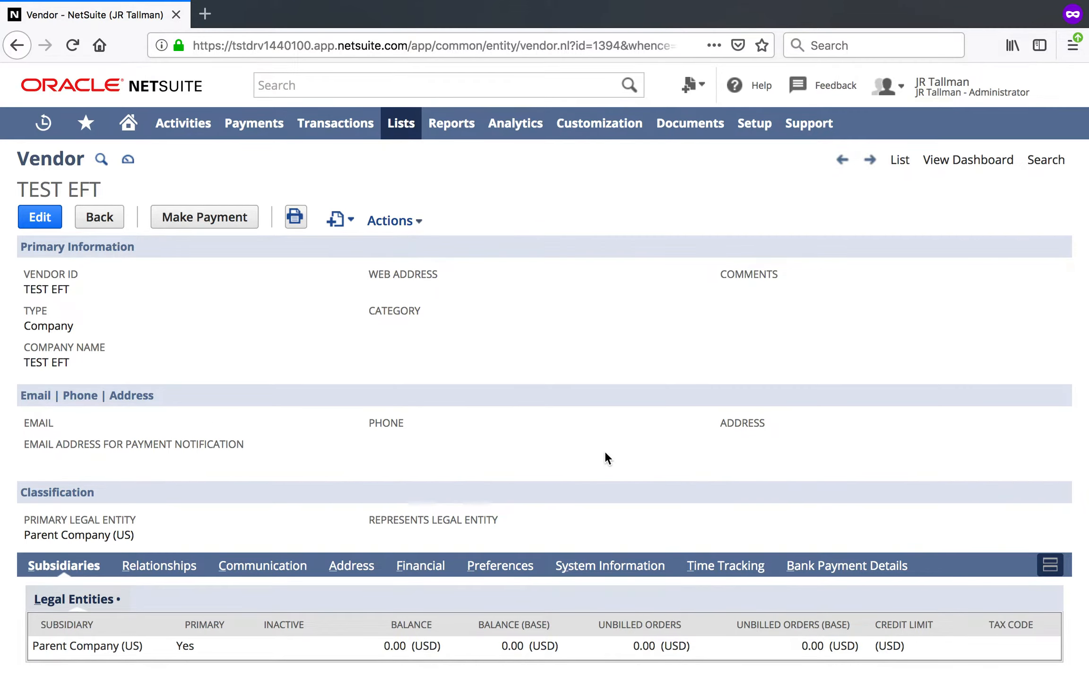
{"action": "scroll", "coordinate": [605, 454], "scroll_direction": "down", "scroll_amount": 2}
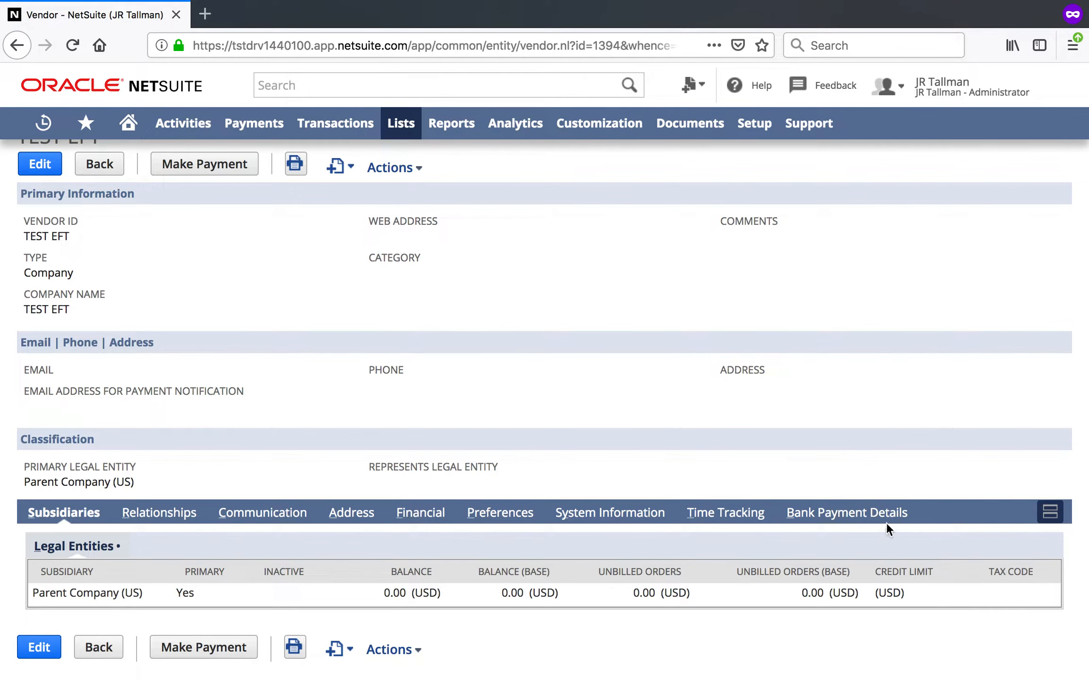
{"action": "left_click", "coordinate": [848, 526]}
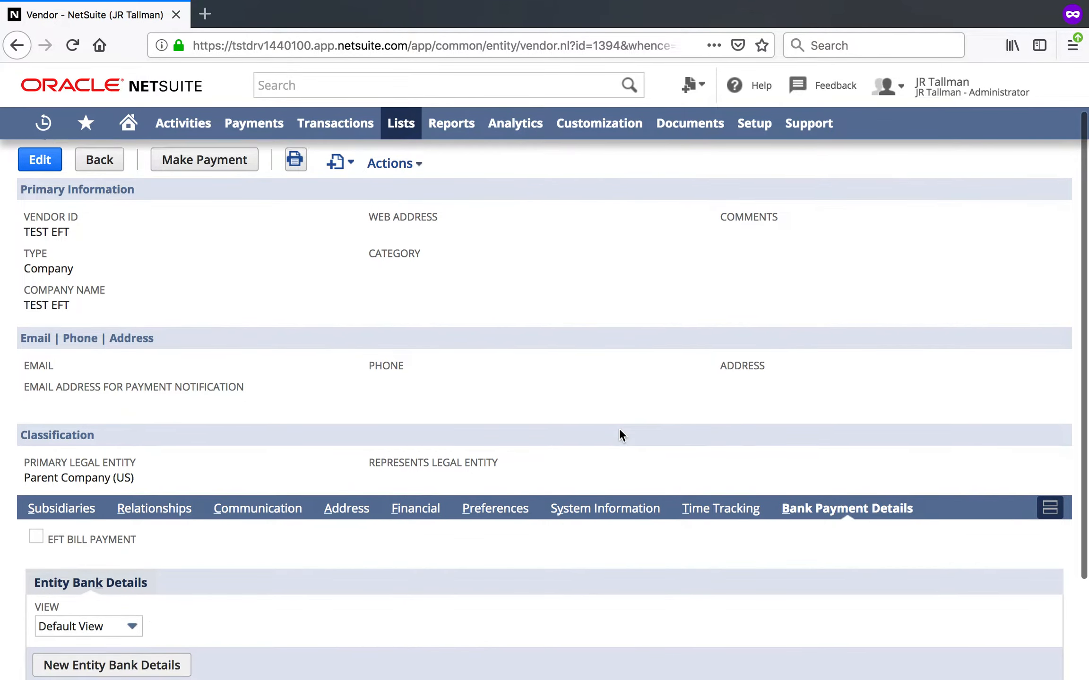
{"action": "scroll", "coordinate": [619, 428], "scroll_direction": "down", "scroll_amount": 2}
{"action": "scroll", "coordinate": [618, 427], "scroll_direction": "down", "scroll_amount": 1}
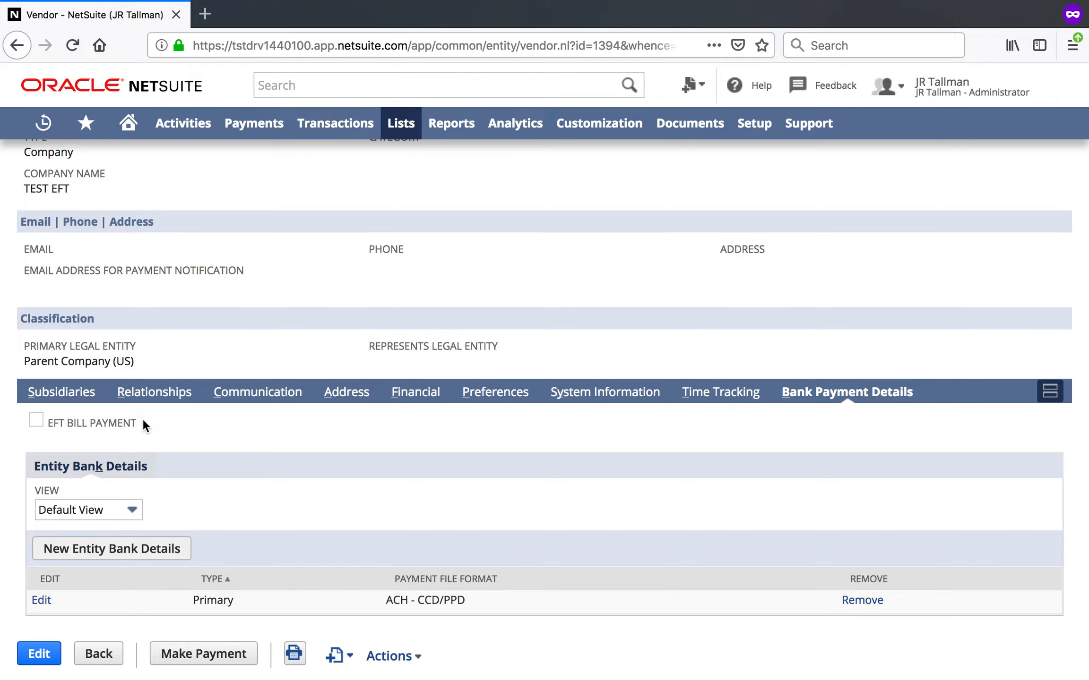
Enable EFT Bill Payment on the TEST EFT vendor and save the record
{"action": "left_click_drag", "start_coordinate": [142, 419], "coordinate": [47, 423]}
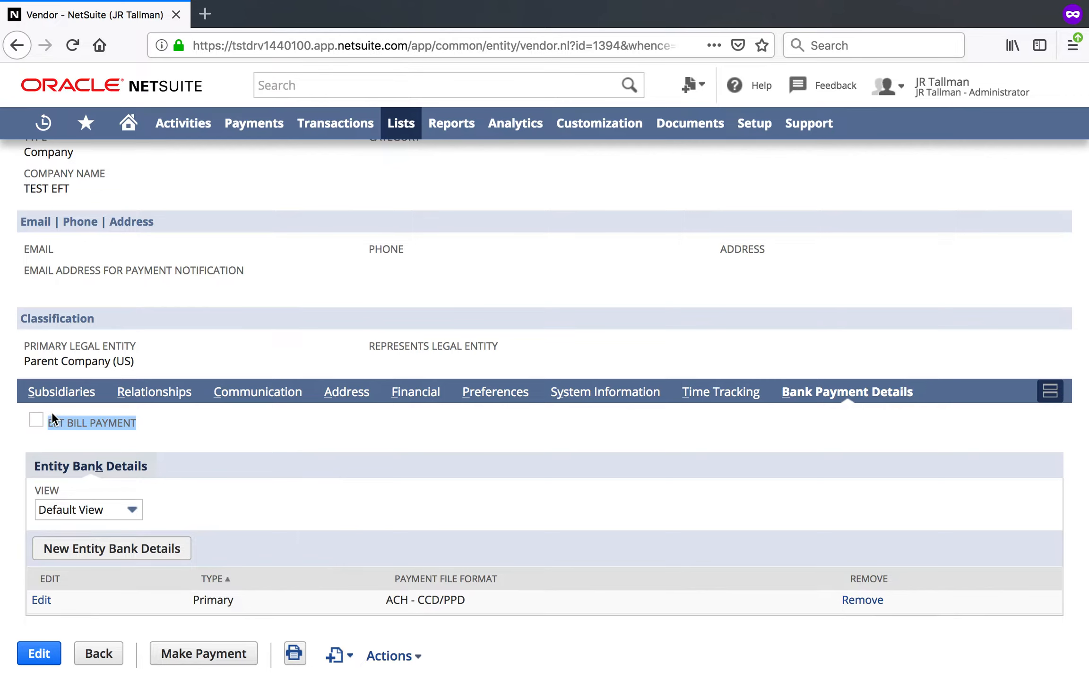
{"action": "left_click", "coordinate": [39, 654]}
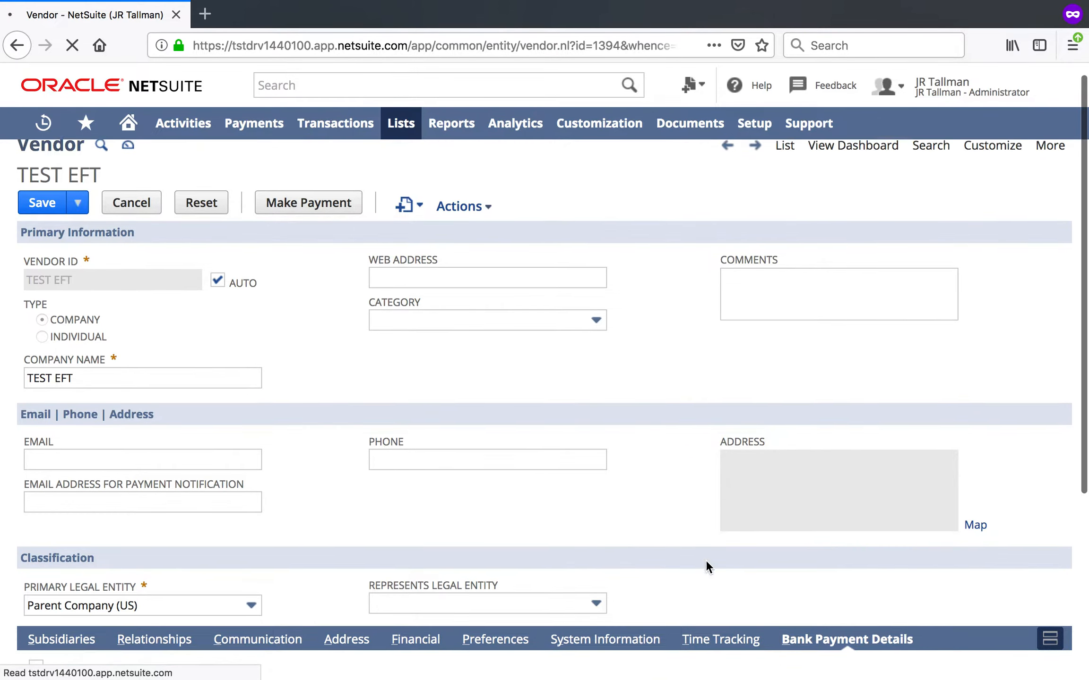
{"action": "scroll", "coordinate": [705, 559], "scroll_direction": "down", "scroll_amount": 5}
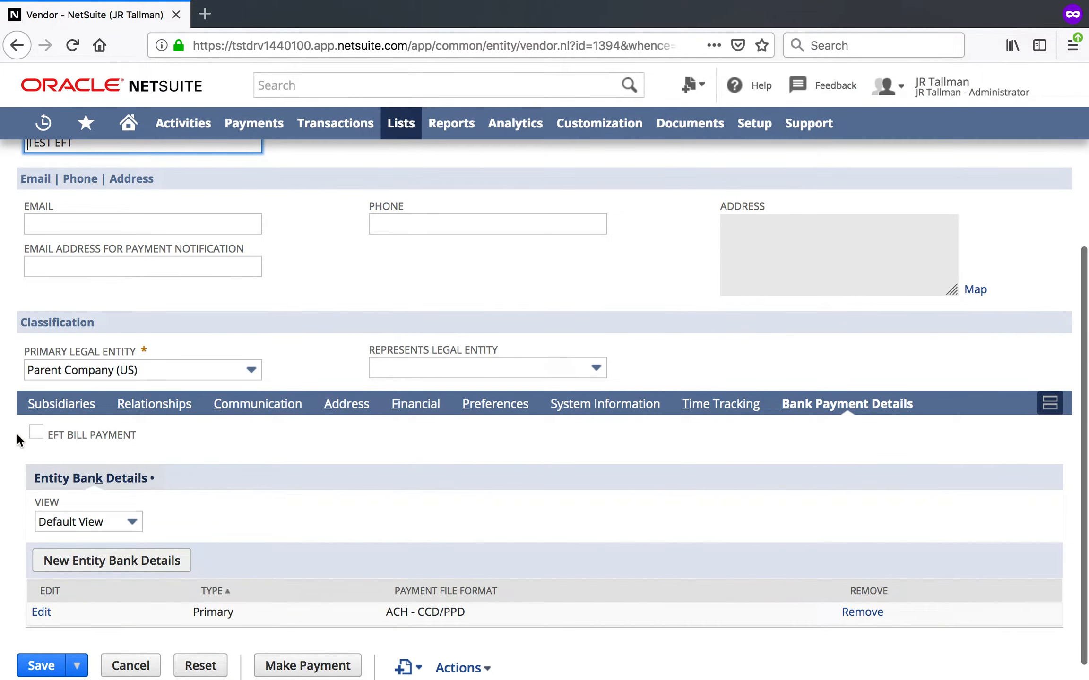
{"action": "left_click", "coordinate": [36, 432]}
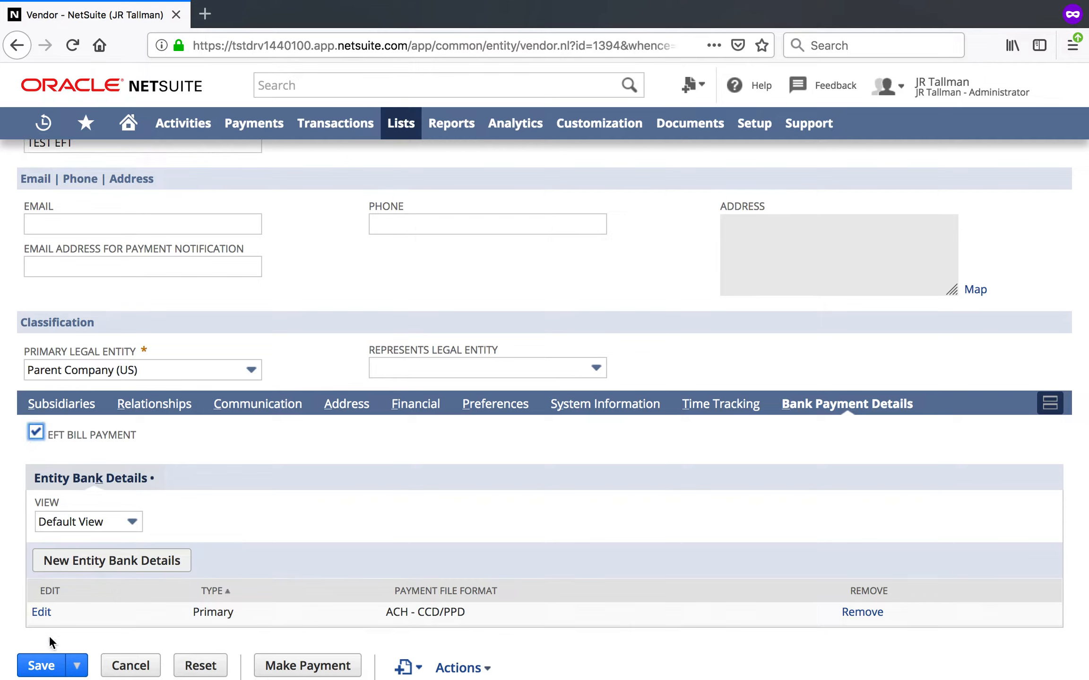
{"action": "left_click", "coordinate": [36, 666]}
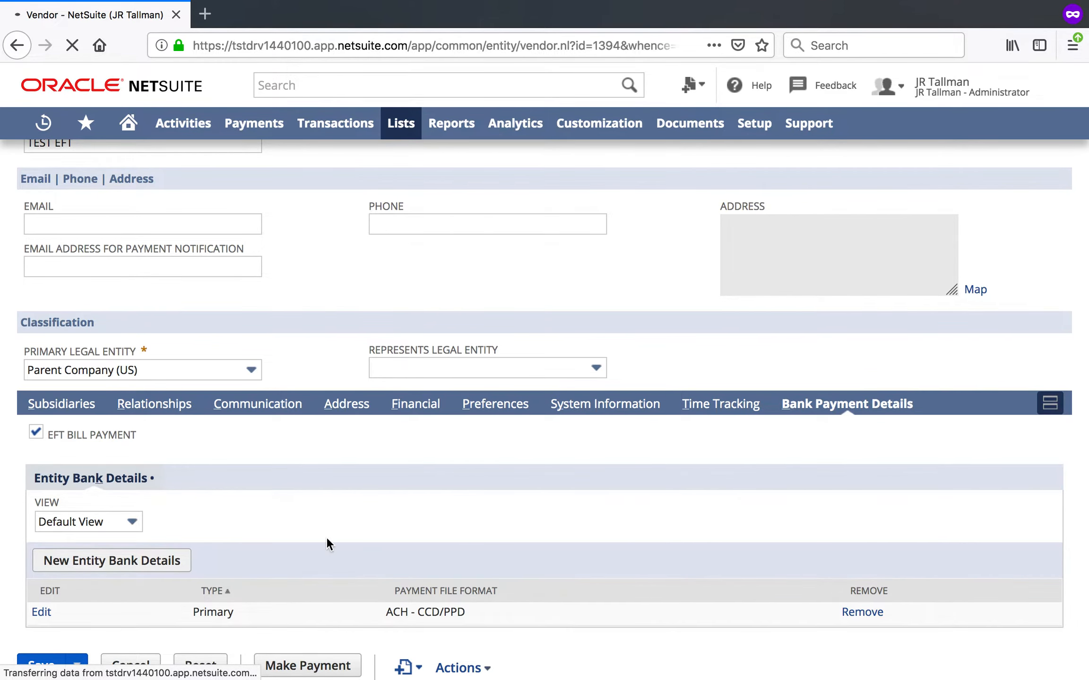
Open the vendor's primary ACH - CCD/PPD entity bank details for editing from its bank payment details
{"action": "scroll", "coordinate": [432, 478], "scroll_direction": "down", "scroll_amount": 3}
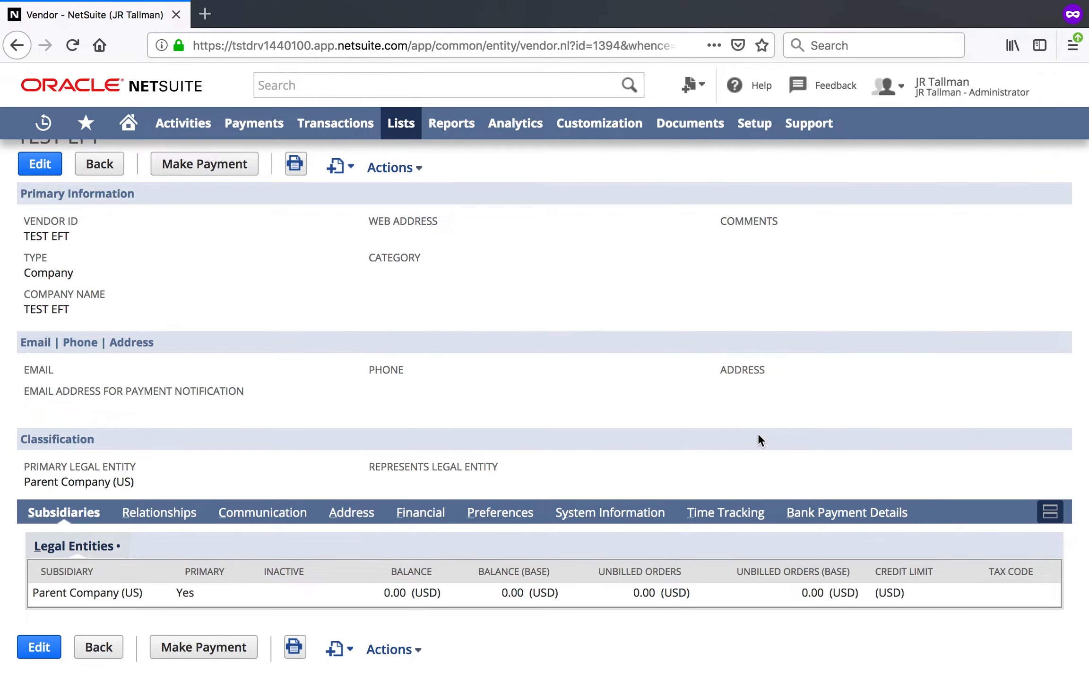
{"action": "left_click", "coordinate": [816, 512]}
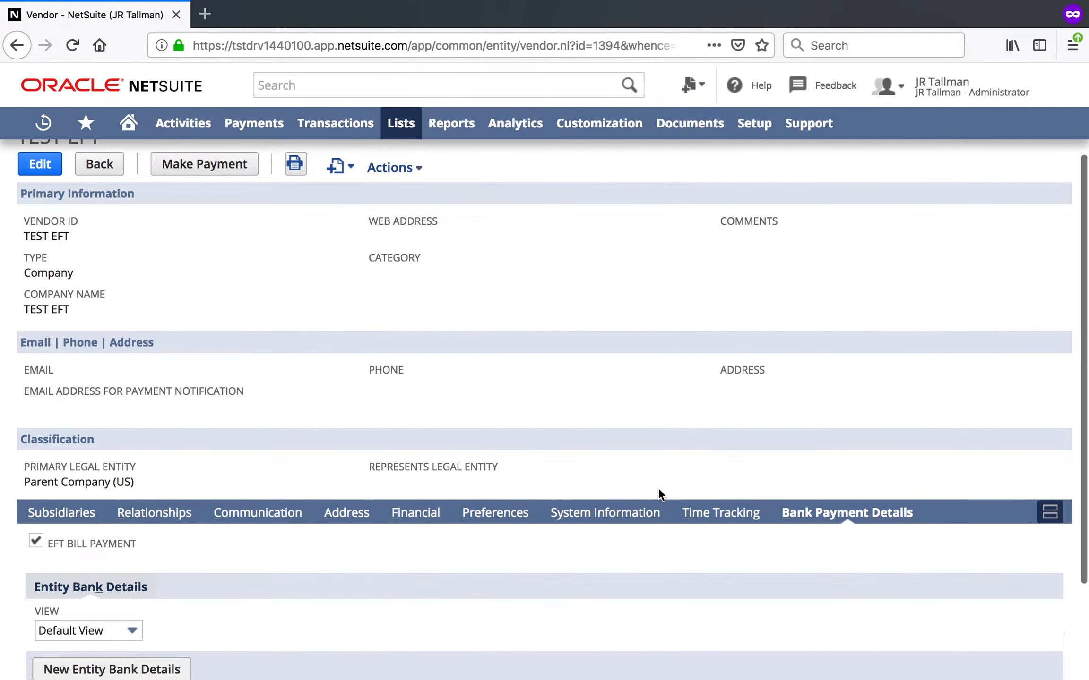
{"action": "scroll", "coordinate": [657, 487], "scroll_direction": "down", "scroll_amount": 3}
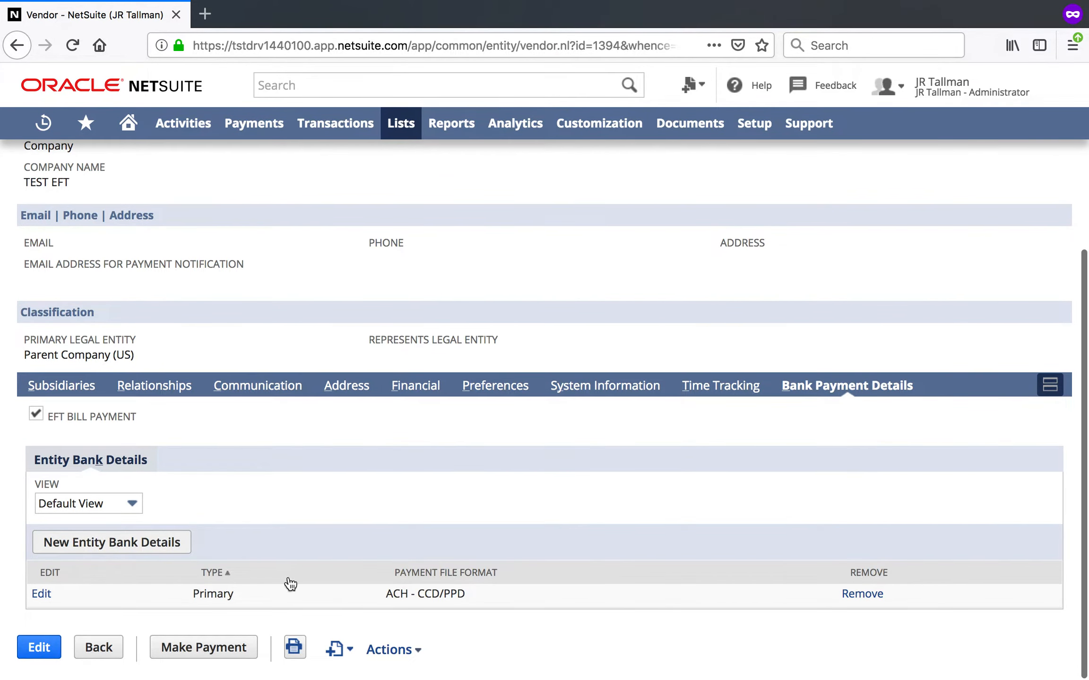
{"action": "left_click", "coordinate": [41, 594]}
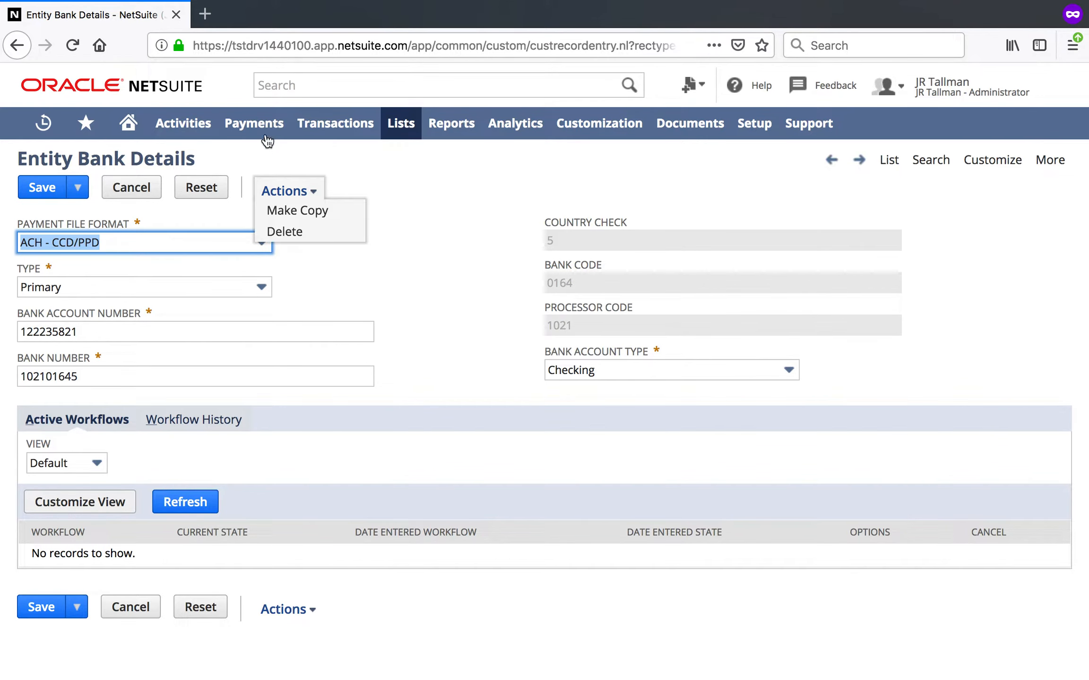
Review the payment file format and examine the type options of the entity bank details, keeping Primary selected
{"action": "mouse_move", "coordinate": [261, 129]}
{"action": "mouse_move", "coordinate": [272, 187]}
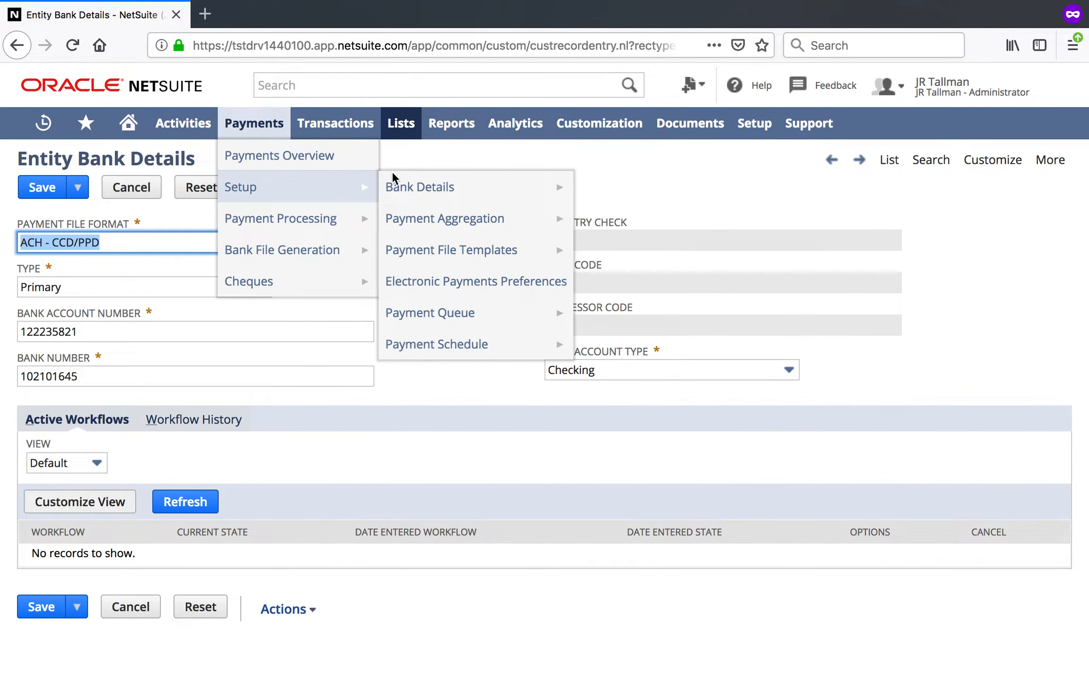
{"action": "mouse_move", "coordinate": [450, 189]}
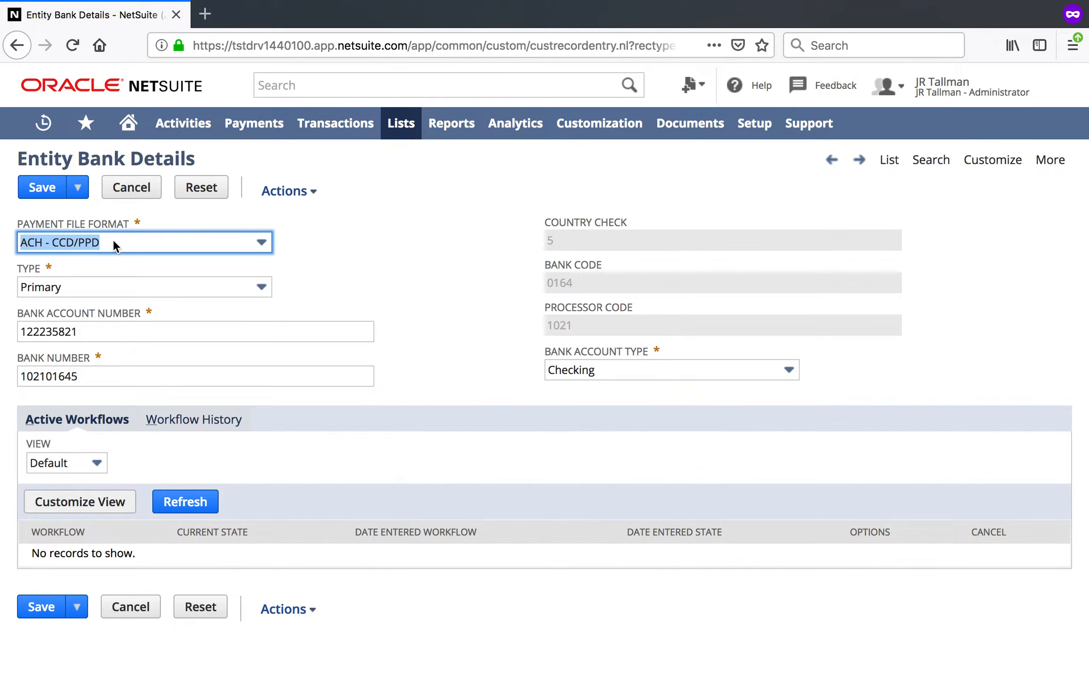
{"action": "left_click", "coordinate": [50, 267]}
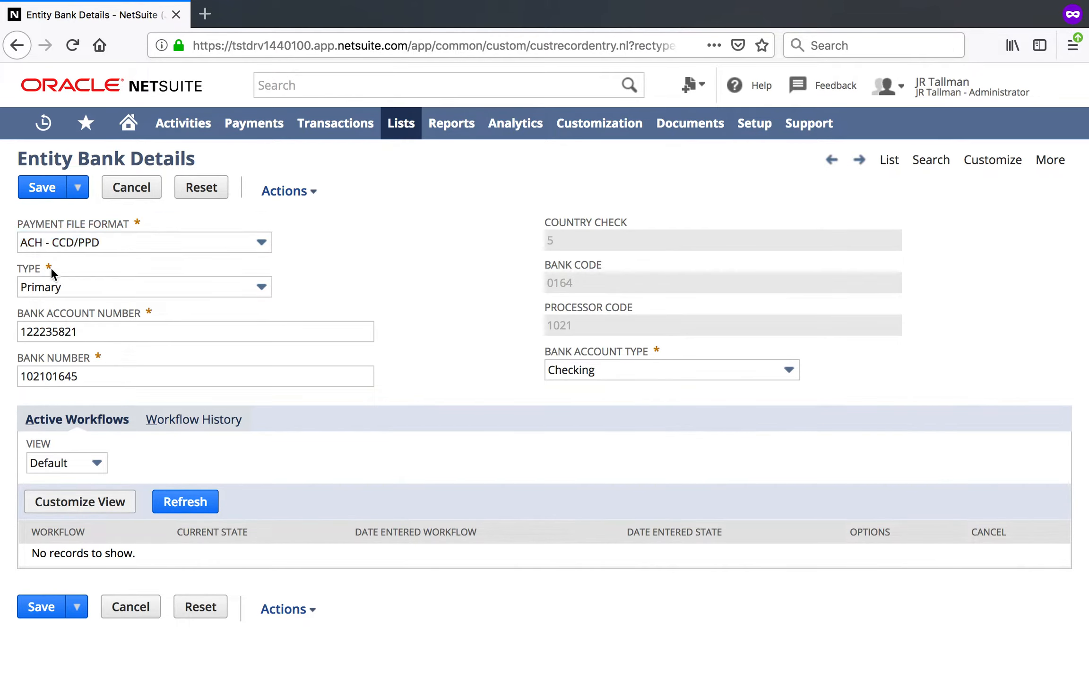
{"action": "left_click", "coordinate": [130, 283]}
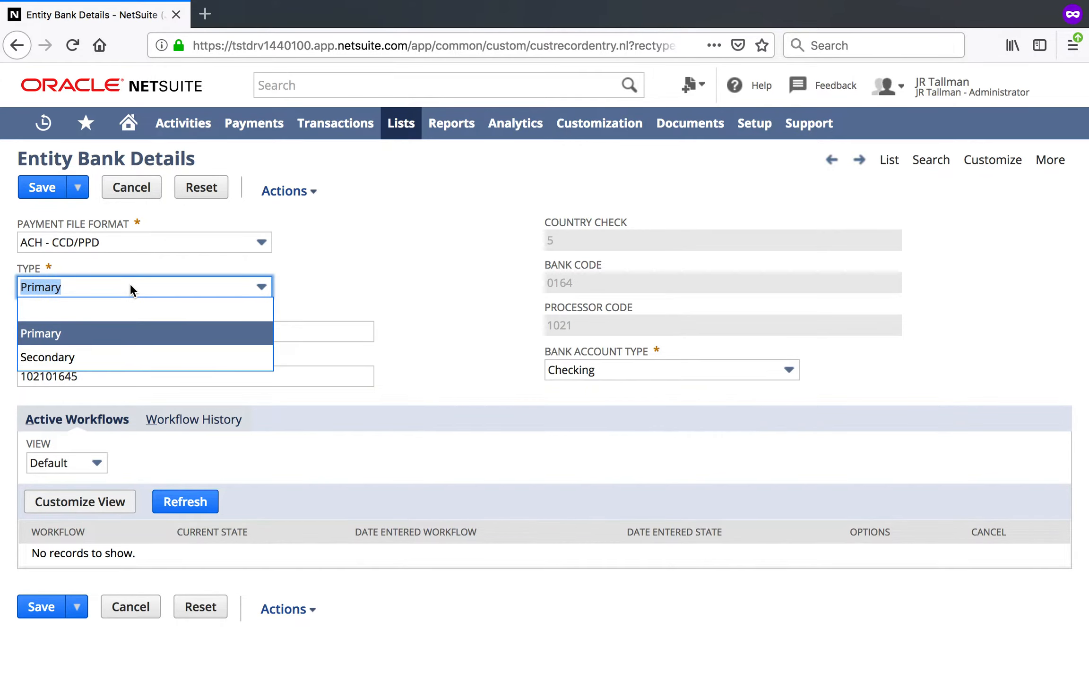
{"action": "left_click", "coordinate": [131, 285]}
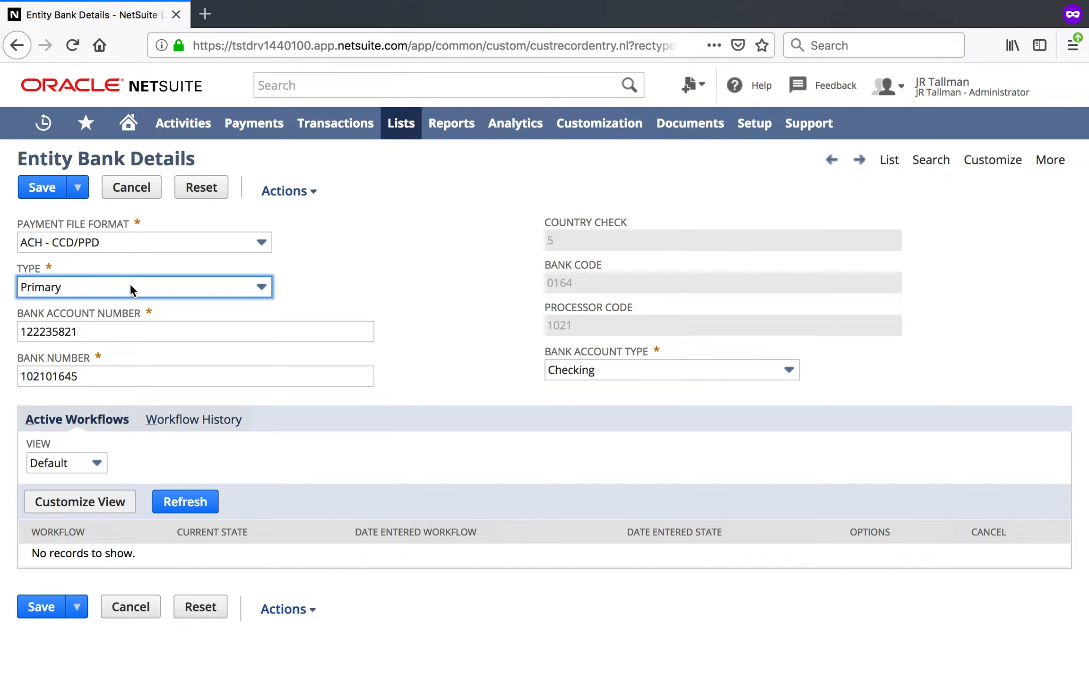
{"action": "left_click", "coordinate": [131, 285]}
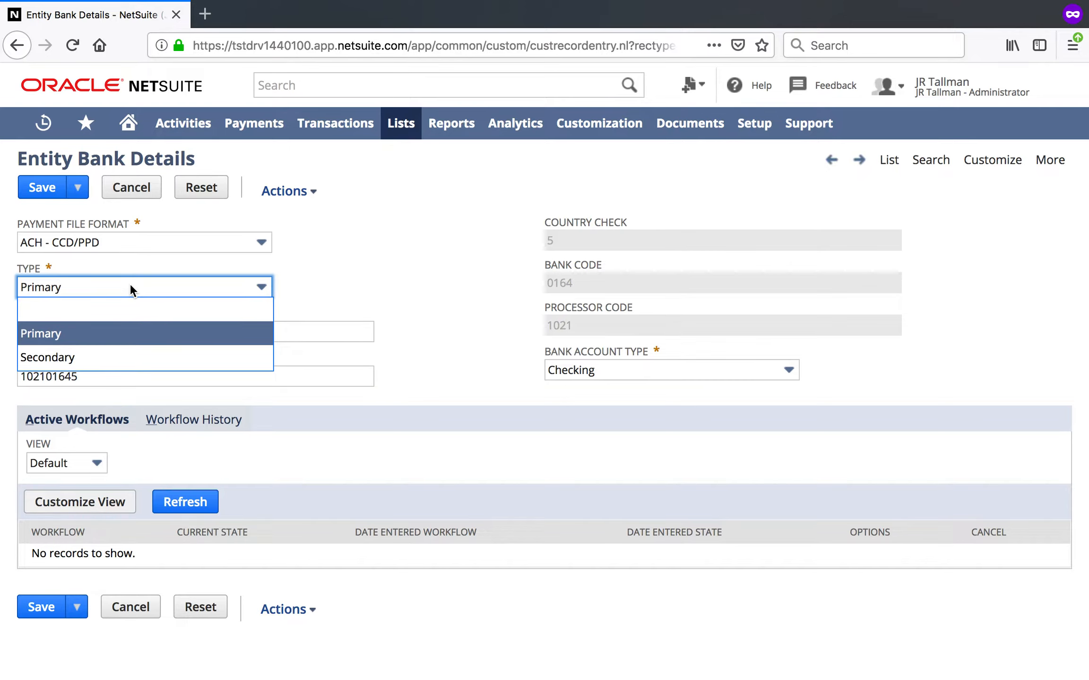
{"action": "left_click", "coordinate": [131, 287]}
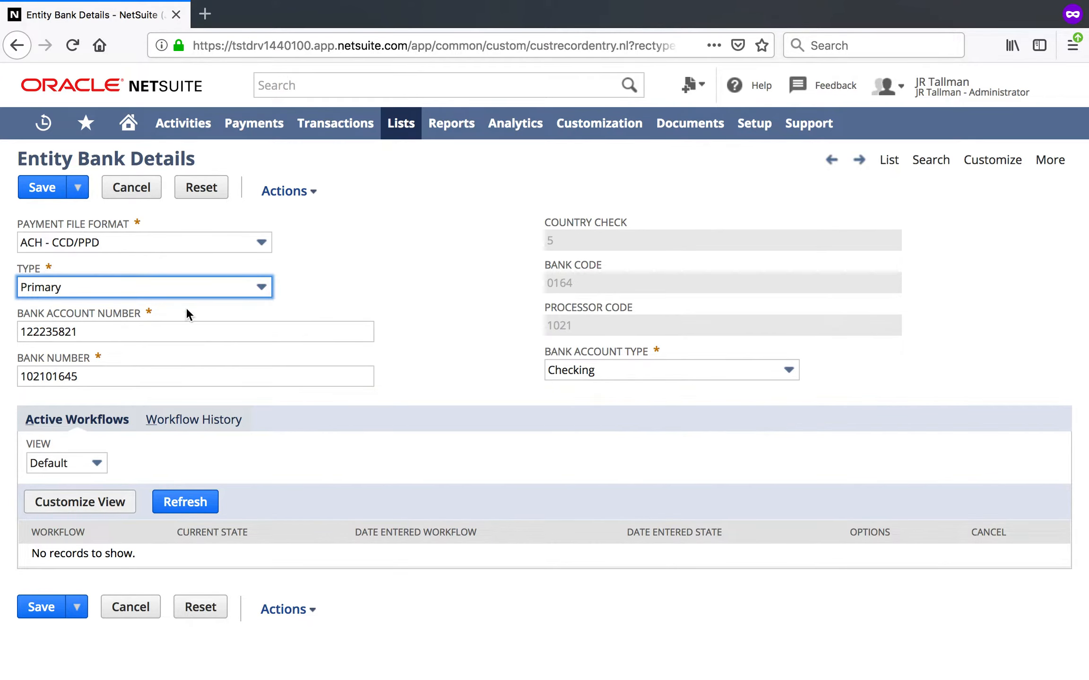
Review the bank account number and bank number fields, and save the entity bank details
{"action": "left_click", "coordinate": [149, 329]}
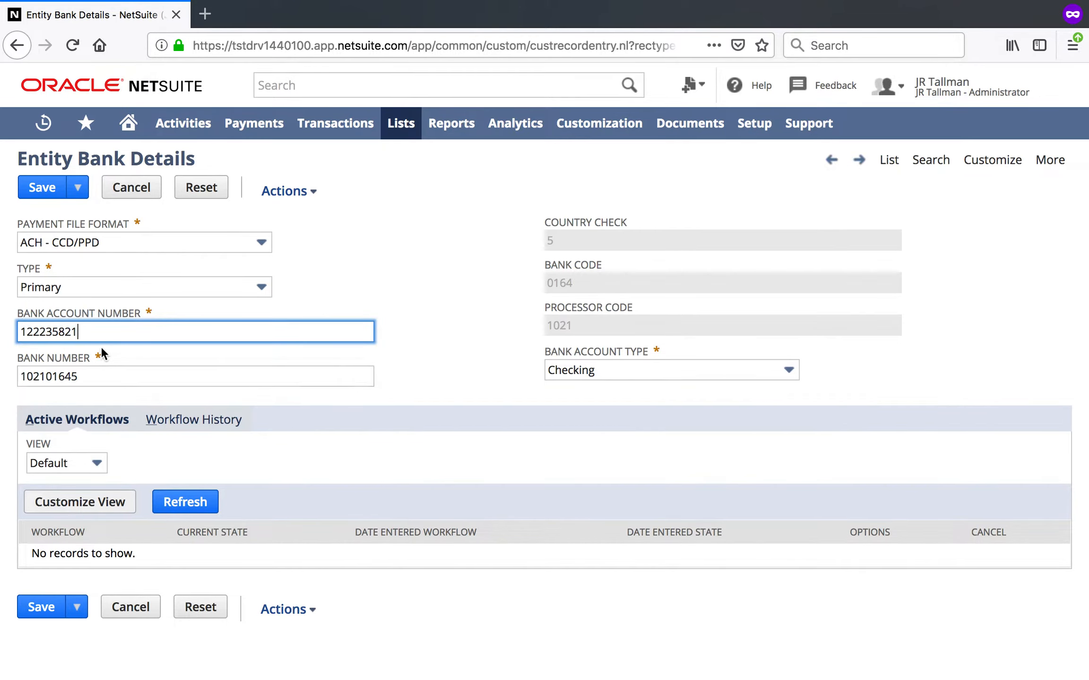
{"action": "left_click", "coordinate": [160, 377]}
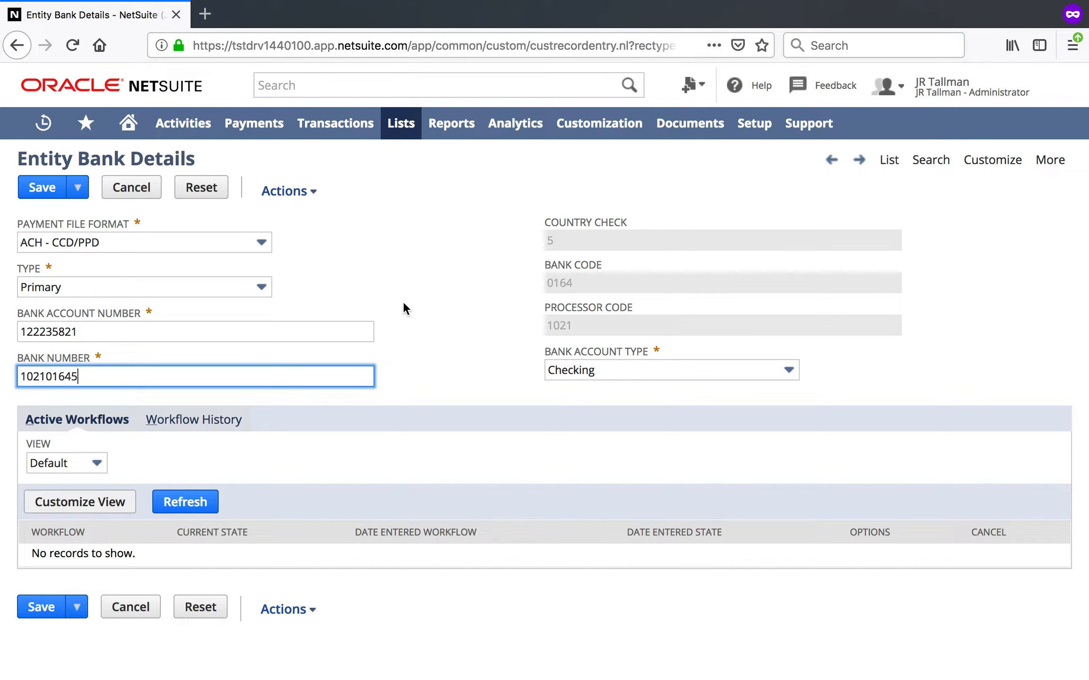
{"action": "left_click", "coordinate": [228, 330]}
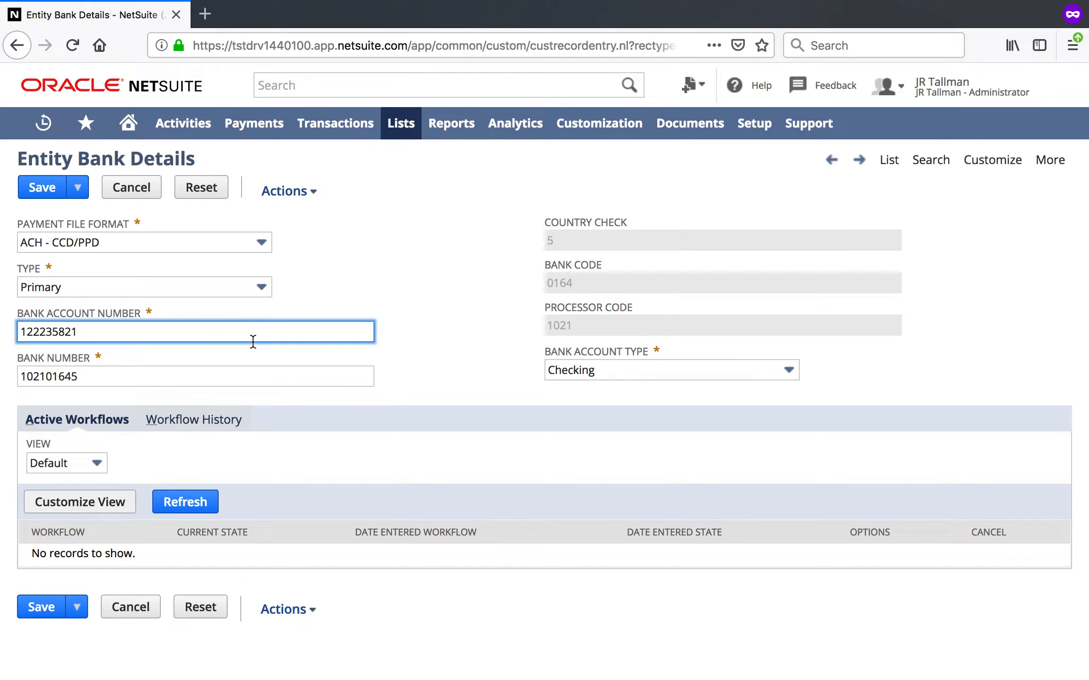
{"action": "left_click", "coordinate": [487, 361]}
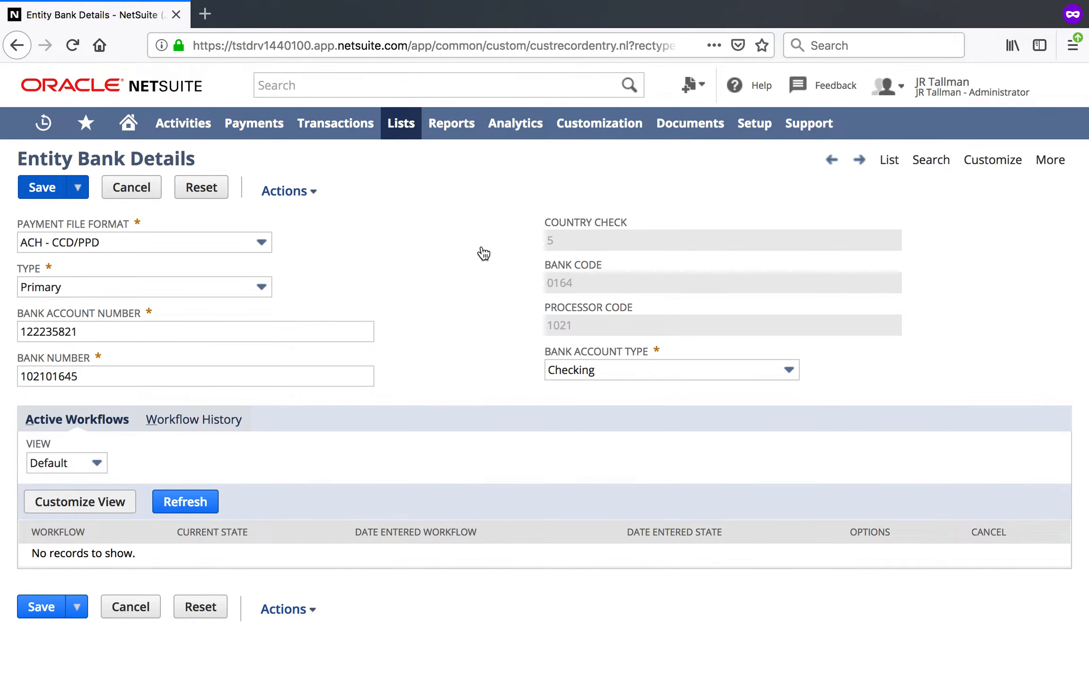
{"action": "key", "text": "alt+s"}
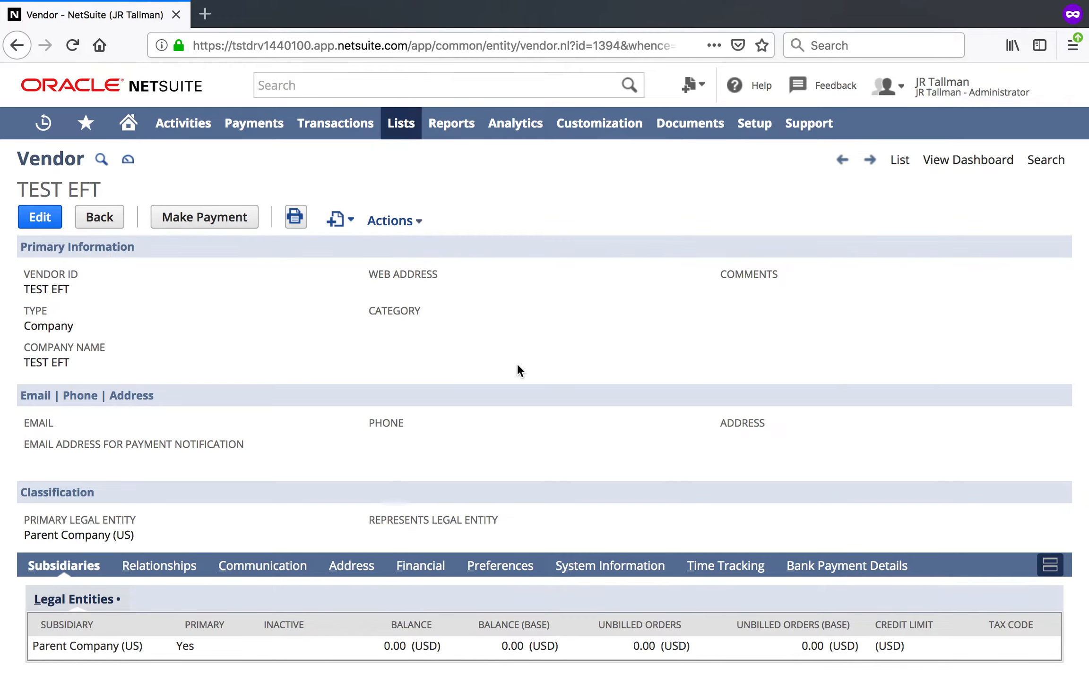
Recheck the TEST EFT vendor's bank payment details, including the EFT Bill Payment setting and its entity bank details entry
{"action": "scroll", "coordinate": [519, 370], "scroll_direction": "down", "scroll_amount": 1}
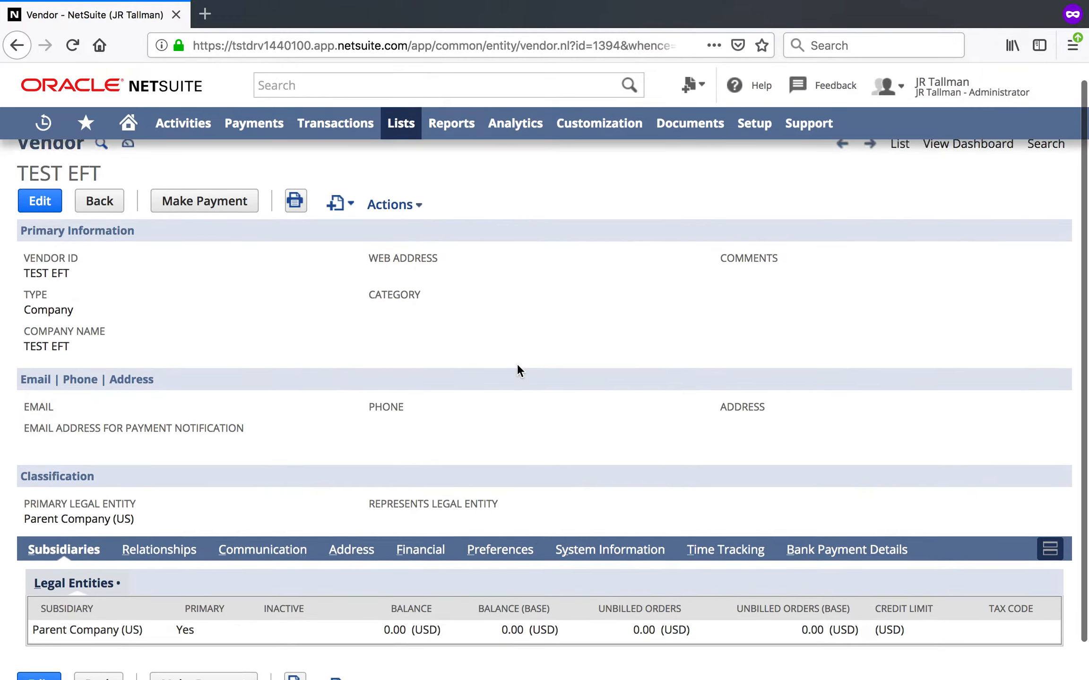
{"action": "scroll", "coordinate": [517, 366], "scroll_direction": "up", "scroll_amount": 1}
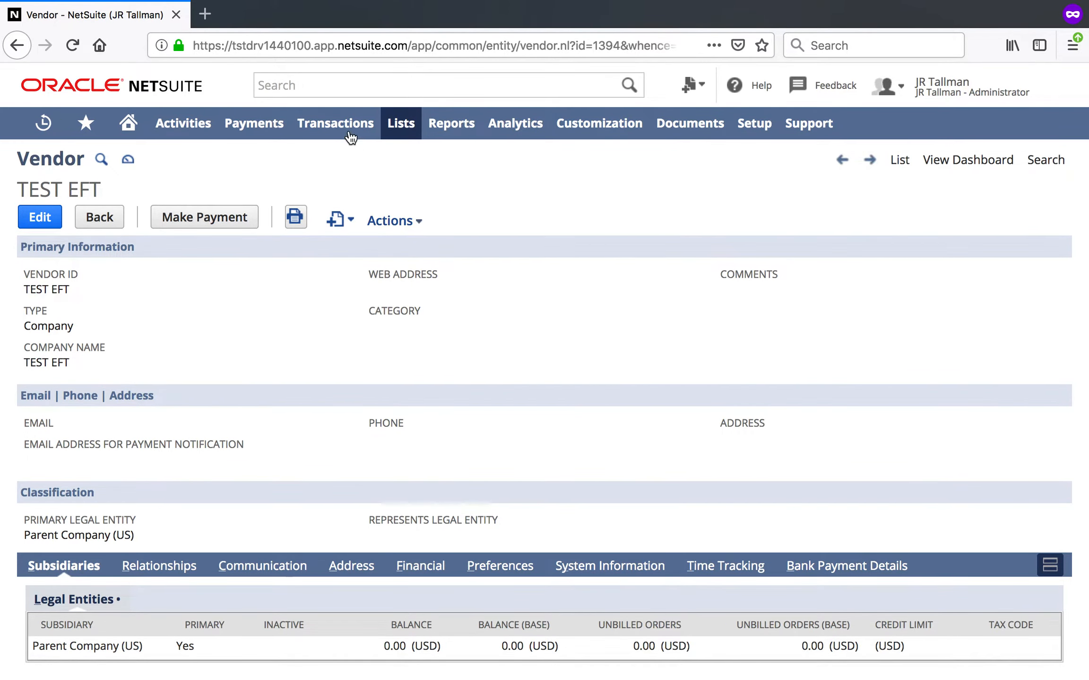
{"action": "mouse_move", "coordinate": [267, 126]}
{"action": "mouse_move", "coordinate": [293, 187]}
{"action": "mouse_move", "coordinate": [444, 197]}
{"action": "left_click", "coordinate": [802, 566]}
{"action": "scroll", "coordinate": [819, 492], "scroll_direction": "down", "scroll_amount": 3}
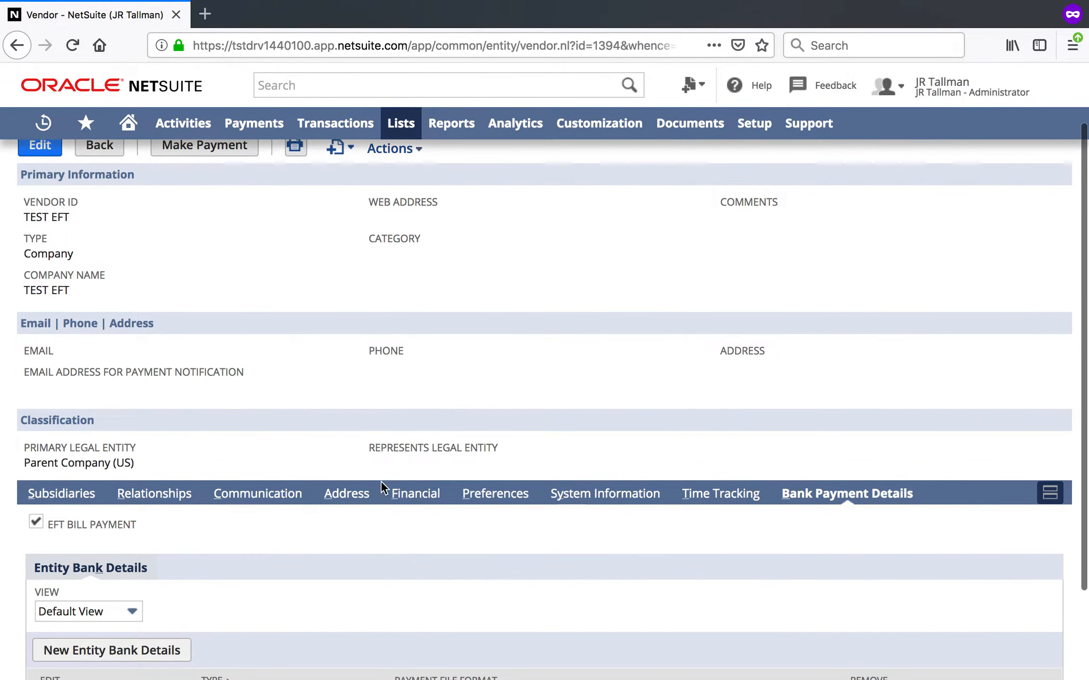
{"action": "left_click_drag", "start_coordinate": [139, 521], "coordinate": [57, 524]}
{"action": "scroll", "coordinate": [317, 446], "scroll_direction": "down", "scroll_amount": 5}
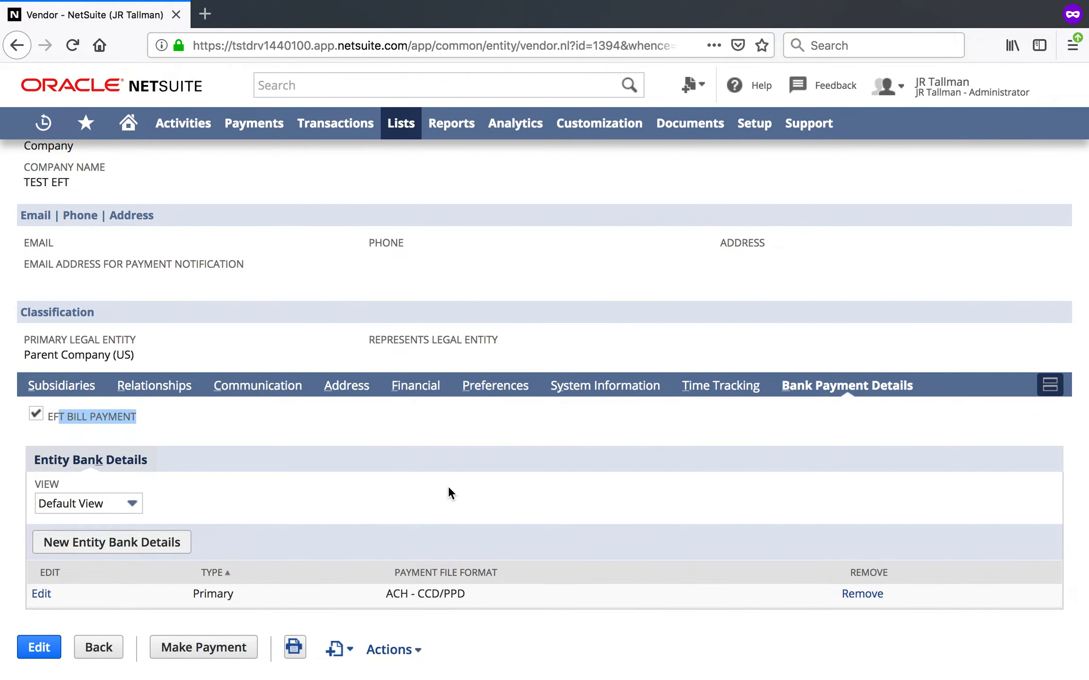
Open a new vendor bill for entry
{"action": "scroll", "coordinate": [503, 300], "scroll_direction": "up", "scroll_amount": 5}
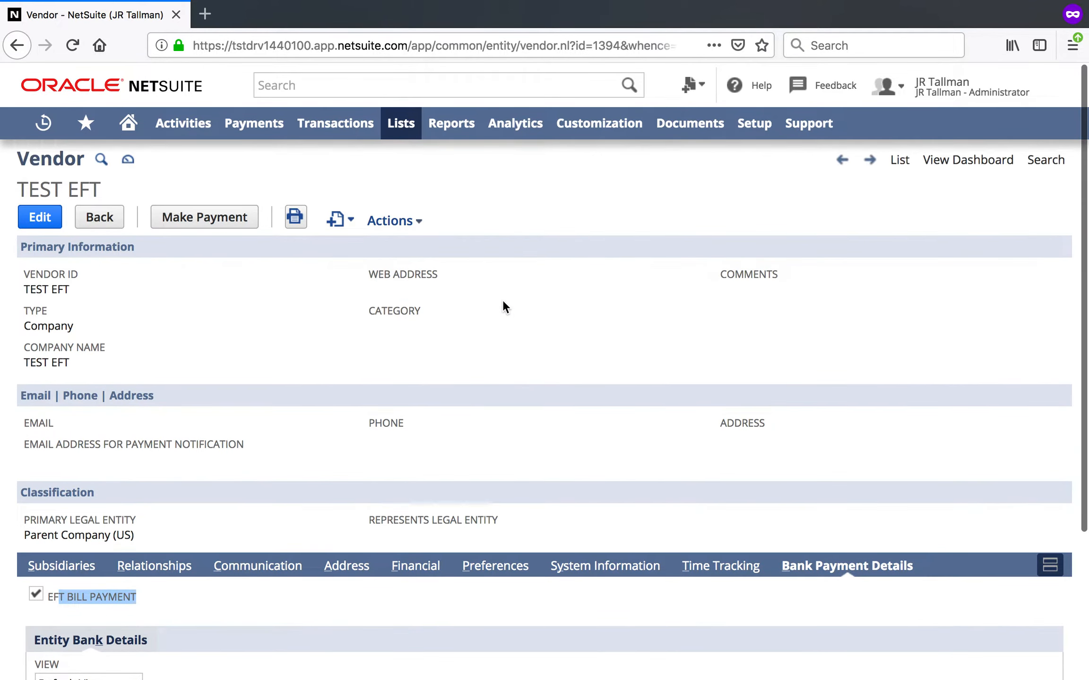
{"action": "mouse_move", "coordinate": [345, 135]}
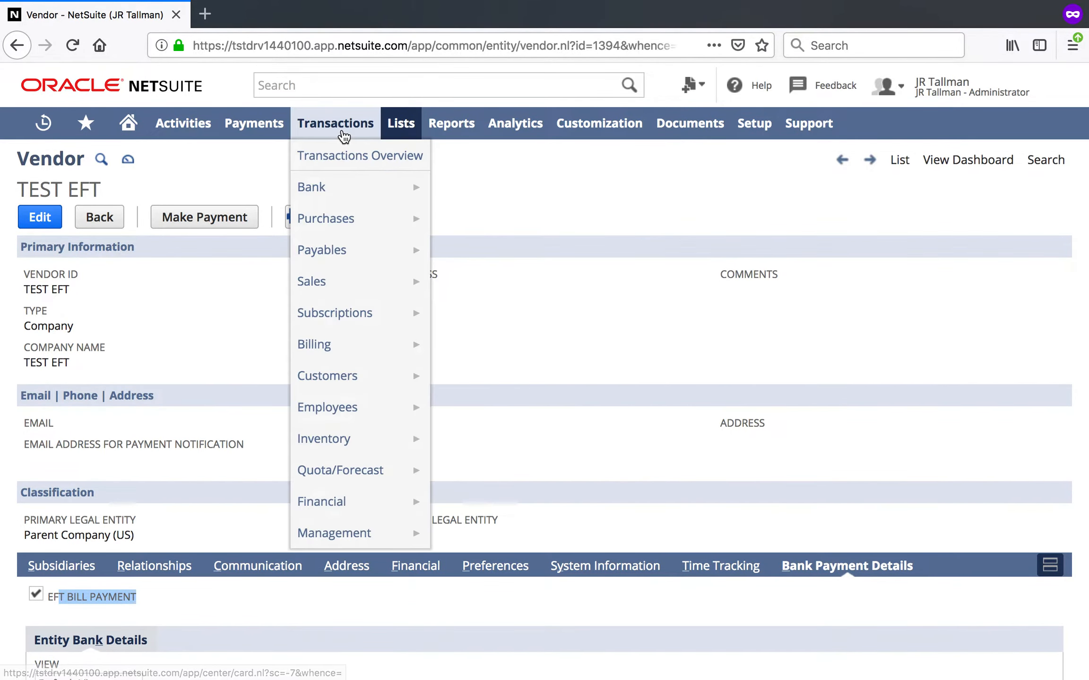
{"action": "mouse_move", "coordinate": [357, 226]}
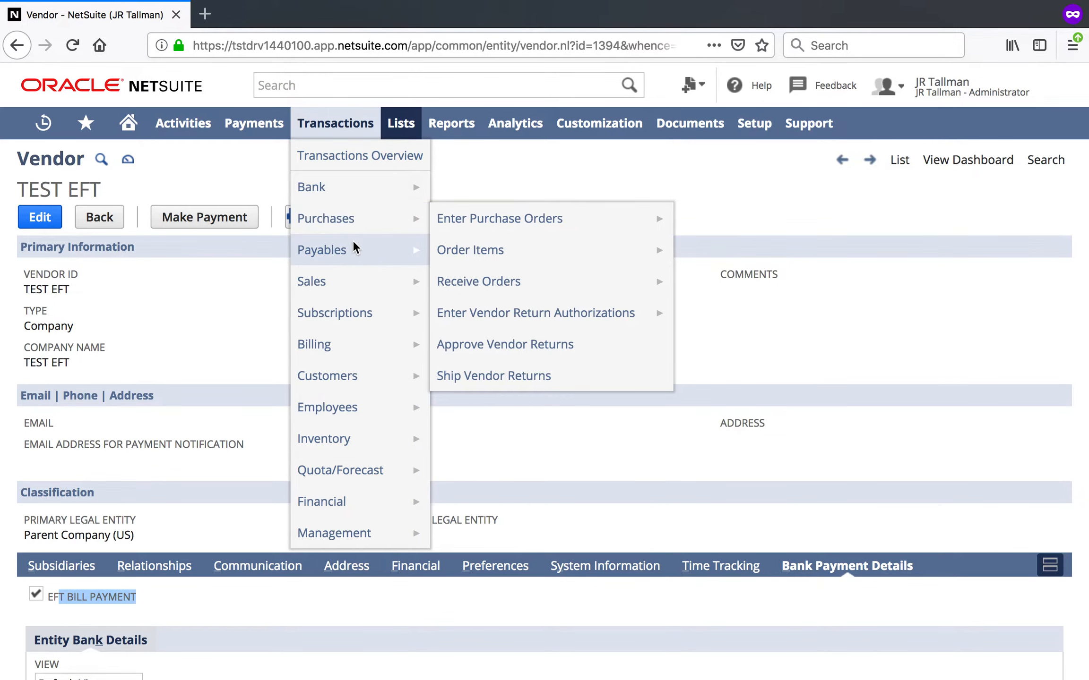
{"action": "left_click", "coordinate": [493, 282]}
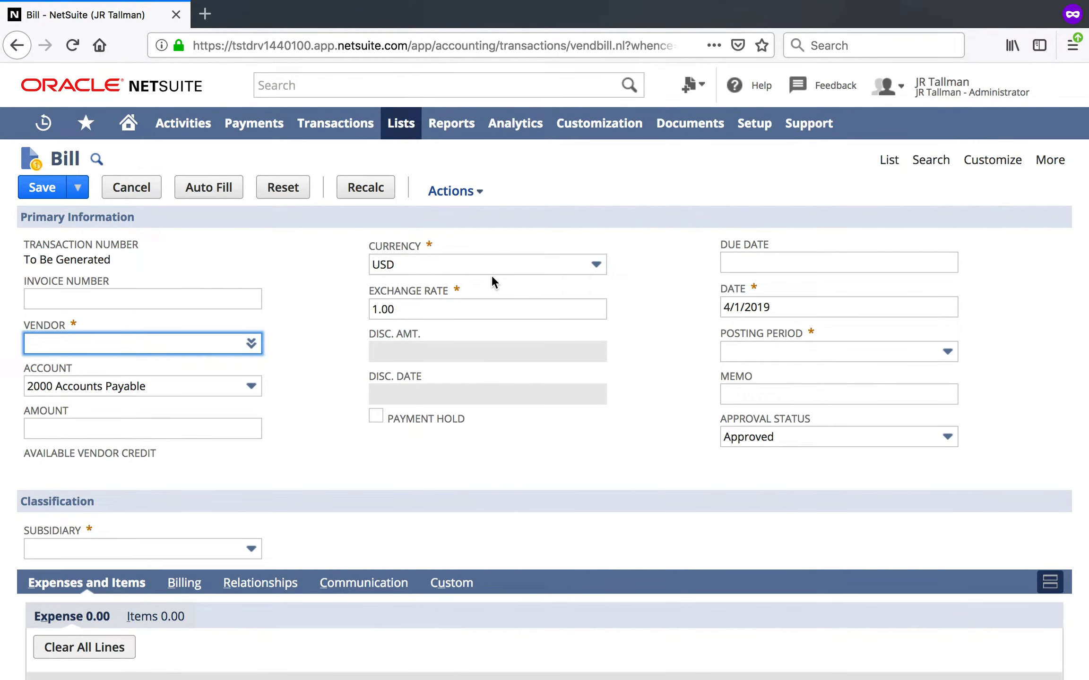
Set the bill's invoice number to TEST and choose TEST EFT as the vendor
{"action": "left_click", "coordinate": [250, 302]}
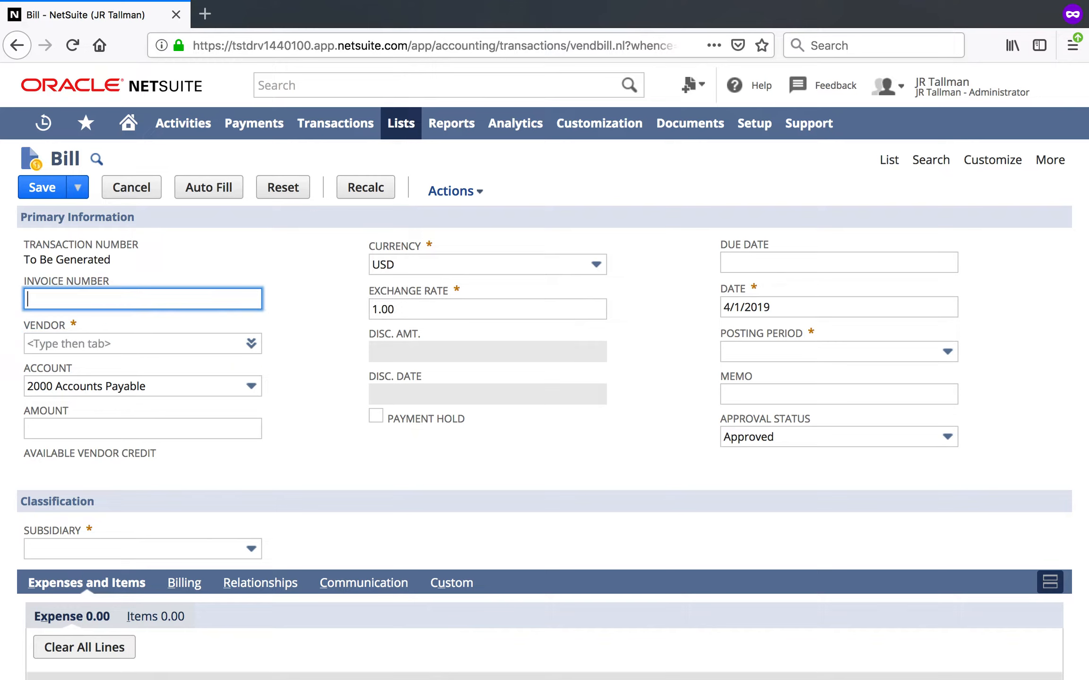
{"action": "type", "text": "TEST"}
{"action": "key", "text": "Tab"}
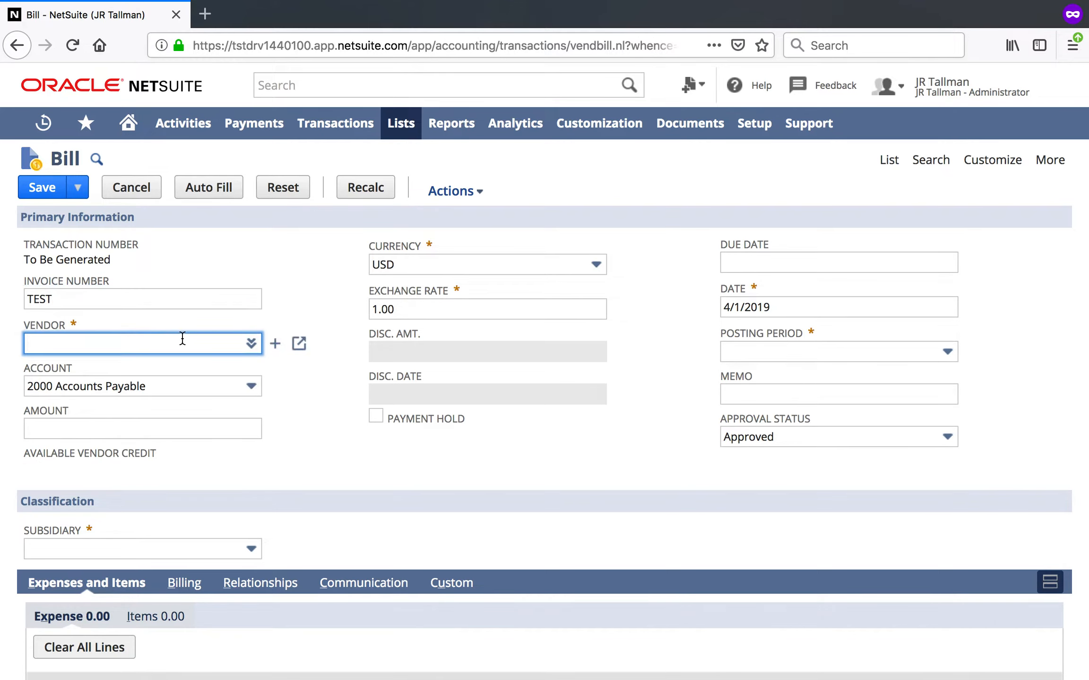
{"action": "type", "text": "TEST E"}
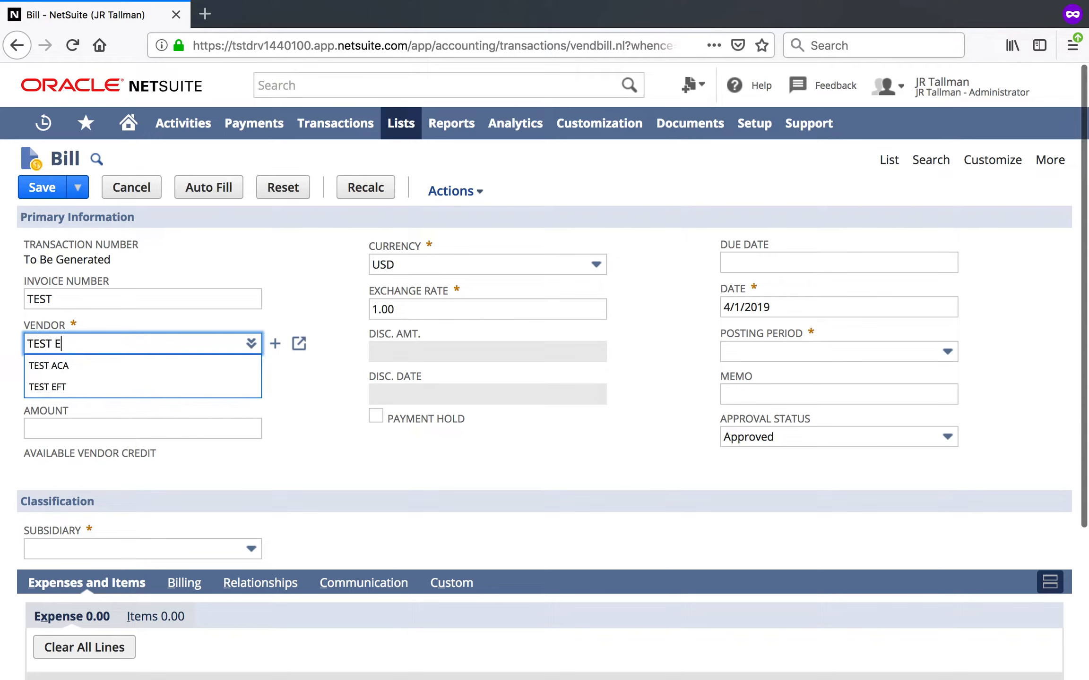
{"action": "type", "text": "F"}
{"action": "left_click", "coordinate": [90, 368]}
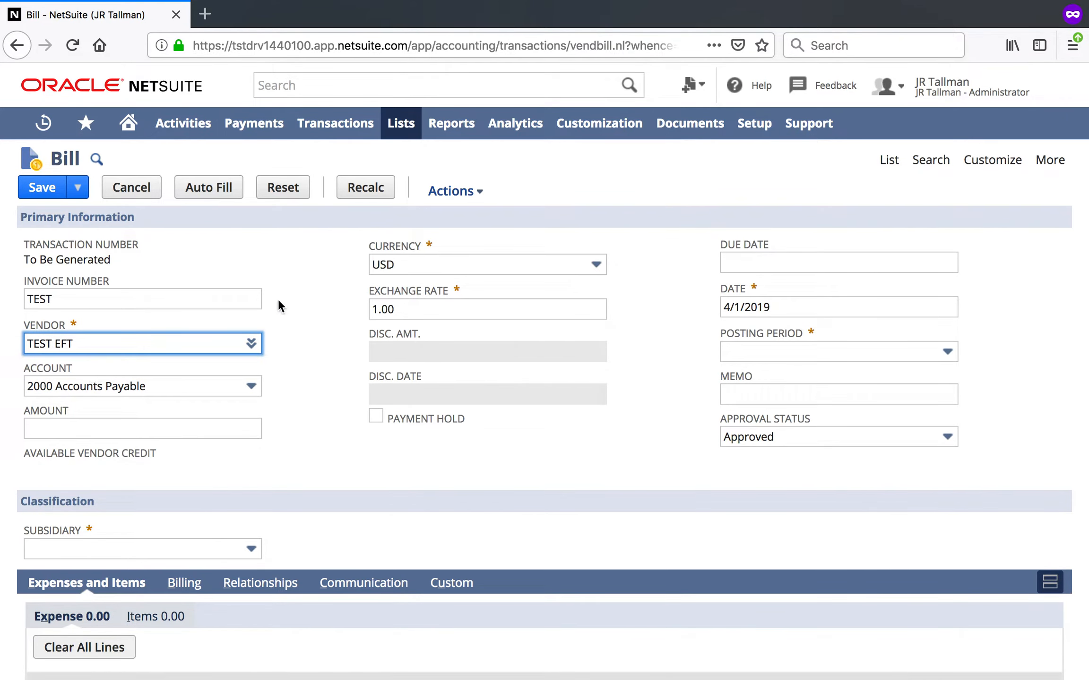
Filter the expense line's account choices to the Expense type and choose 6010 Advertising
{"action": "scroll", "coordinate": [324, 314], "scroll_direction": "down", "scroll_amount": 1}
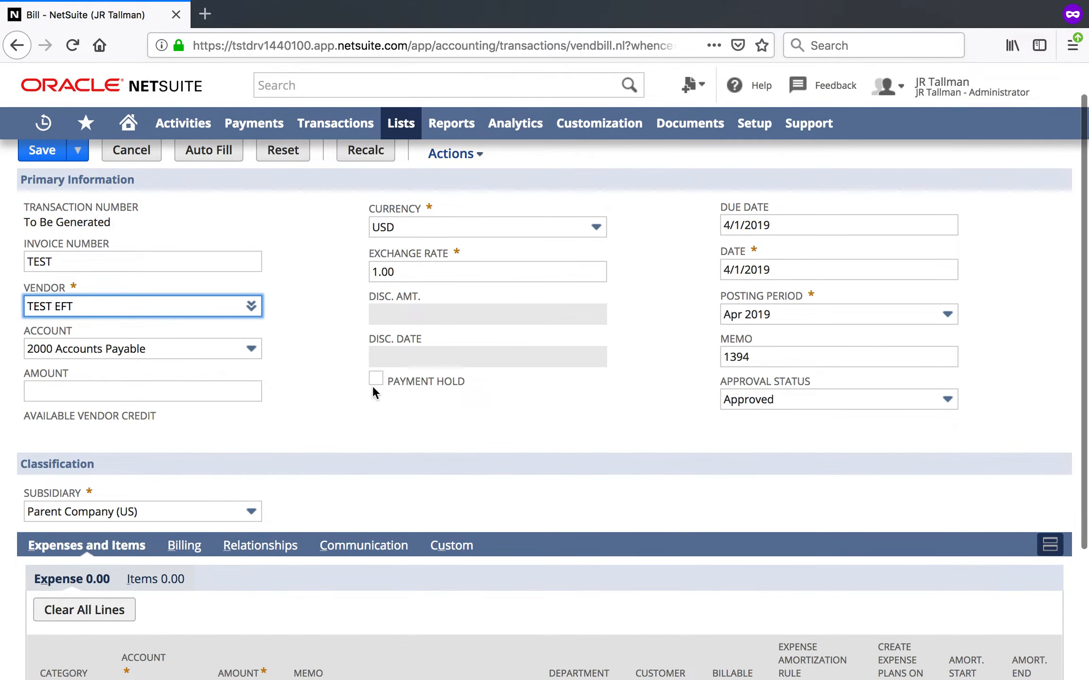
{"action": "scroll", "coordinate": [313, 355], "scroll_direction": "down", "scroll_amount": 1}
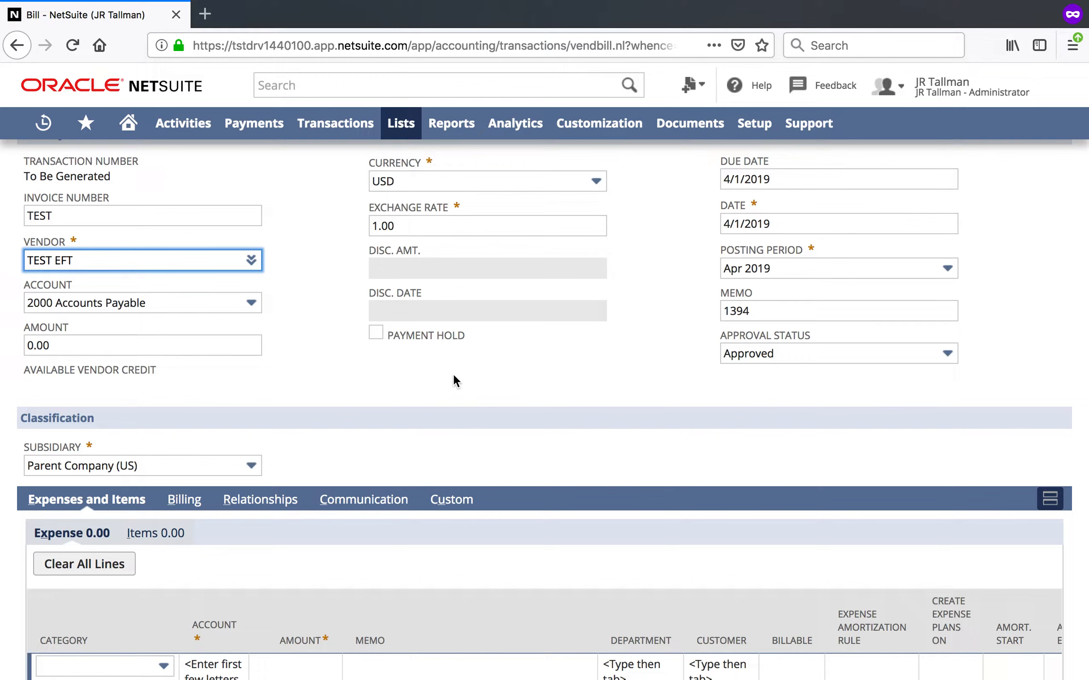
{"action": "scroll", "coordinate": [452, 373], "scroll_direction": "down", "scroll_amount": 3}
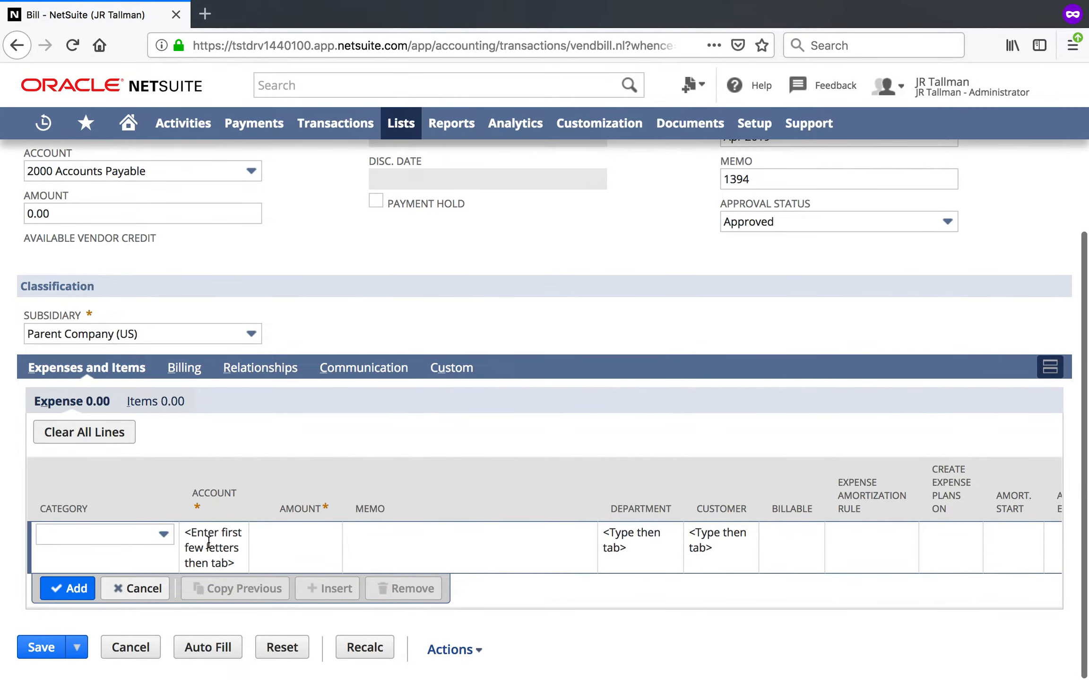
{"action": "left_click", "coordinate": [209, 543]}
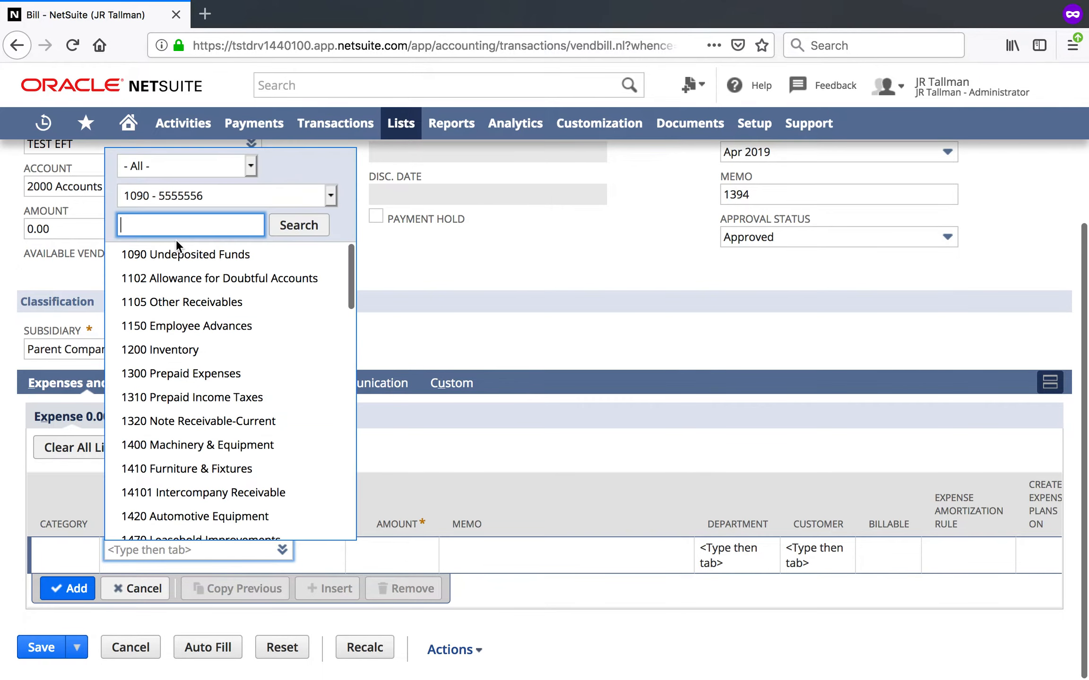
{"action": "left_click", "coordinate": [158, 167]}
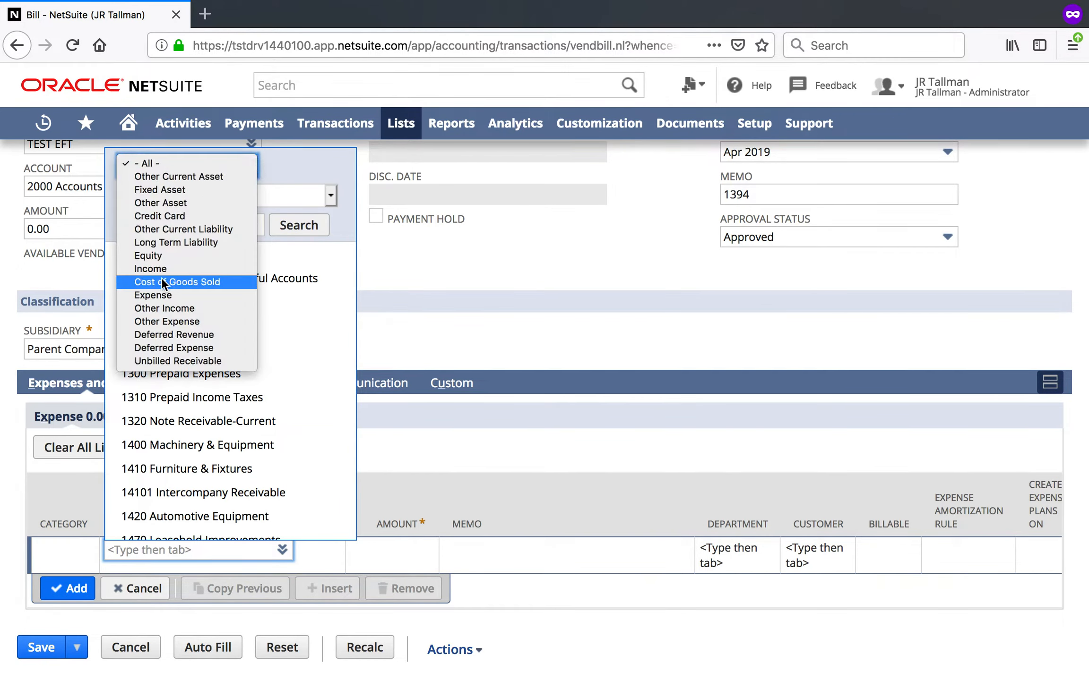
{"action": "left_click", "coordinate": [152, 296]}
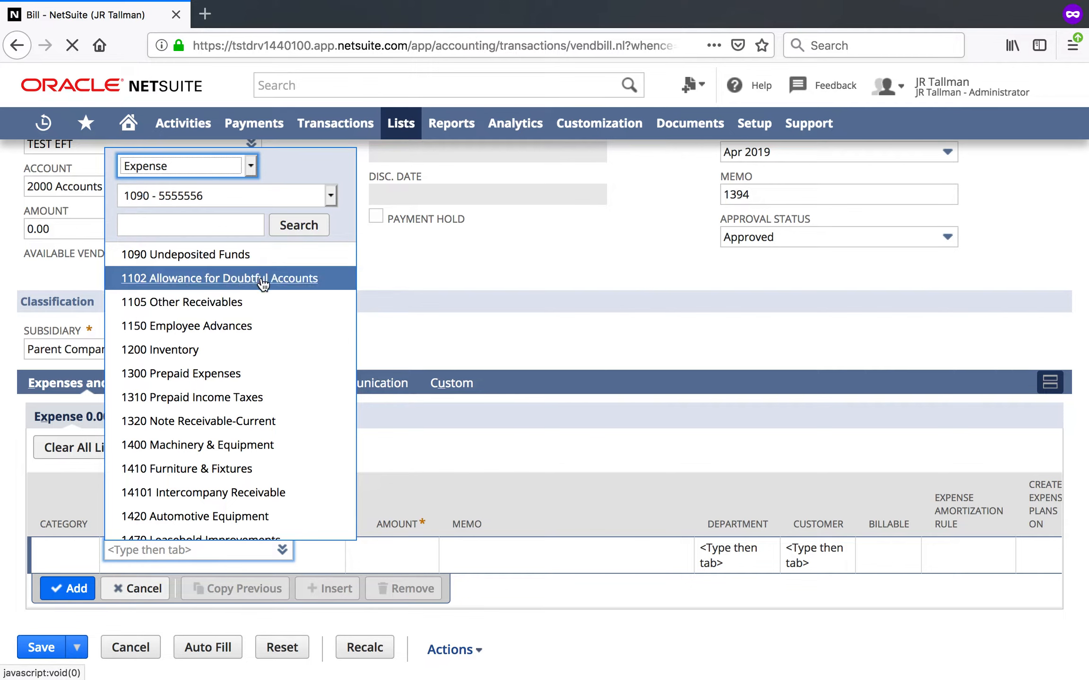
{"action": "left_click", "coordinate": [296, 232]}
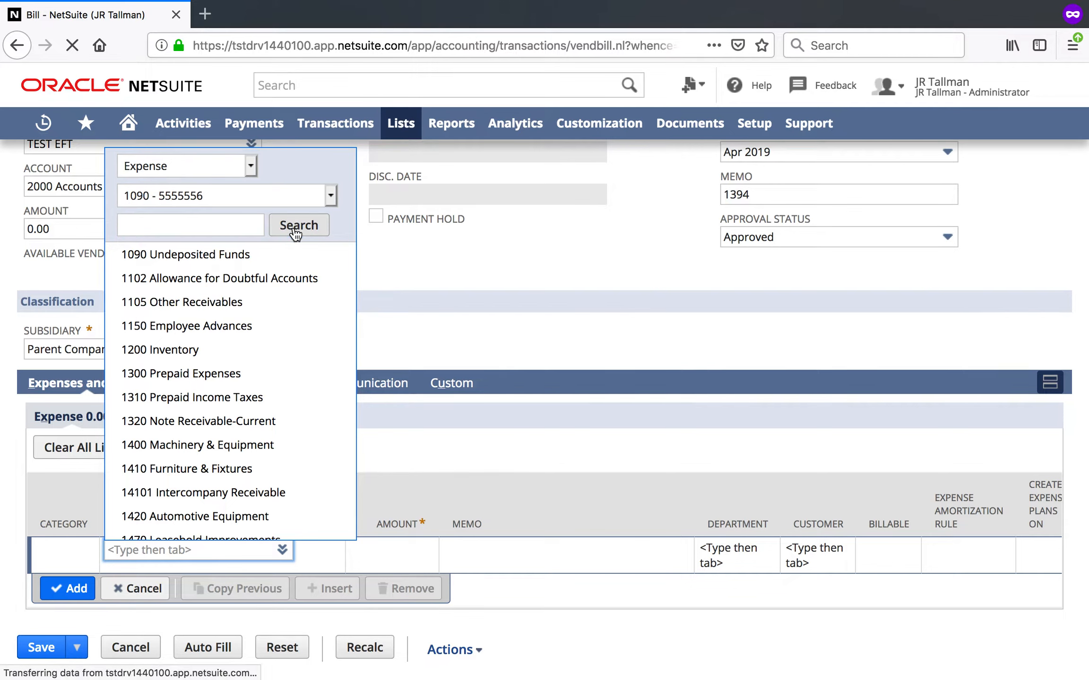
{"action": "left_click", "coordinate": [182, 226]}
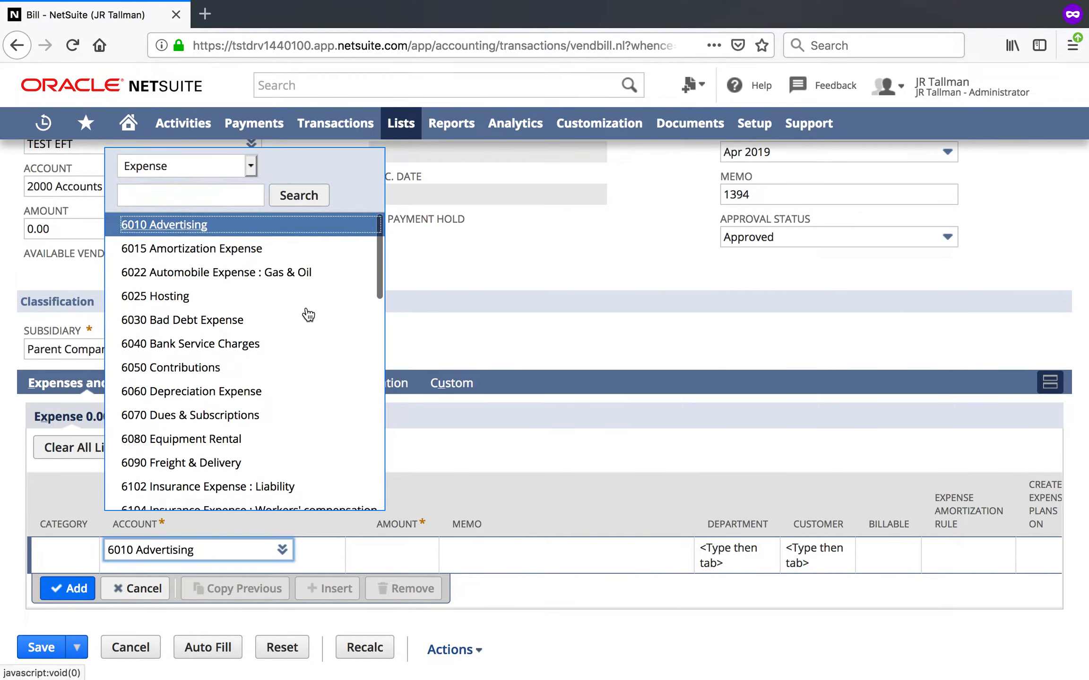
Add the Advertising expense line with an amount of 500 and save the bill
{"action": "key", "text": "Tab"}
{"action": "type", "text": "50"}
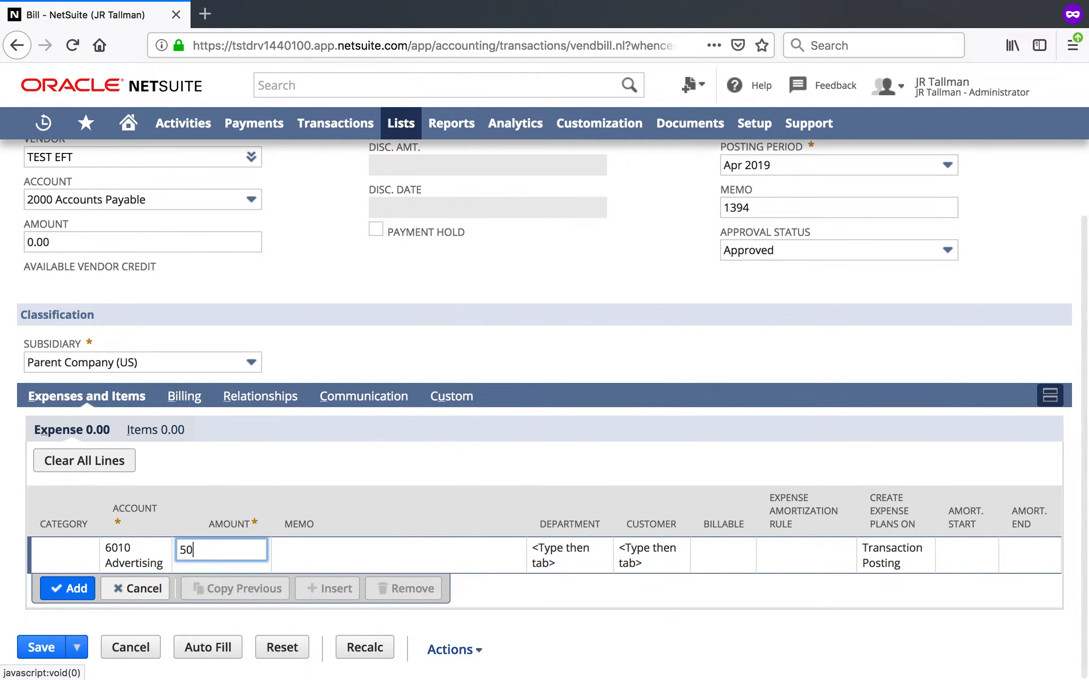
{"action": "type", "text": "0"}
{"action": "key", "text": "Tab"}
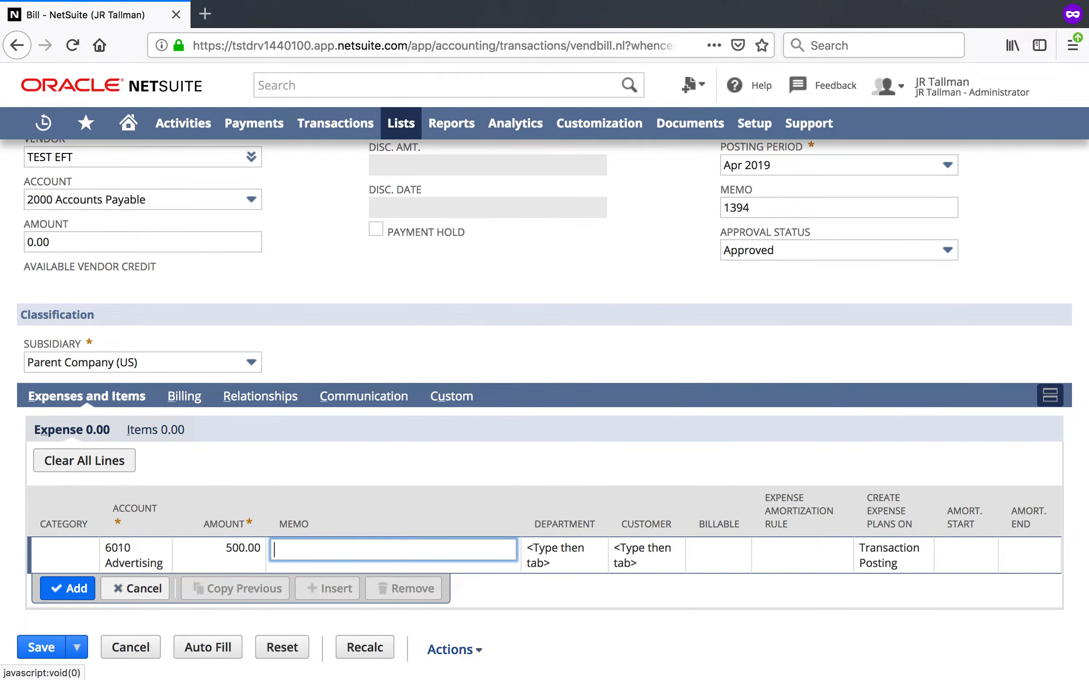
{"action": "left_click", "coordinate": [87, 590]}
{"action": "scroll", "coordinate": [254, 465], "scroll_direction": "up", "scroll_amount": 4}
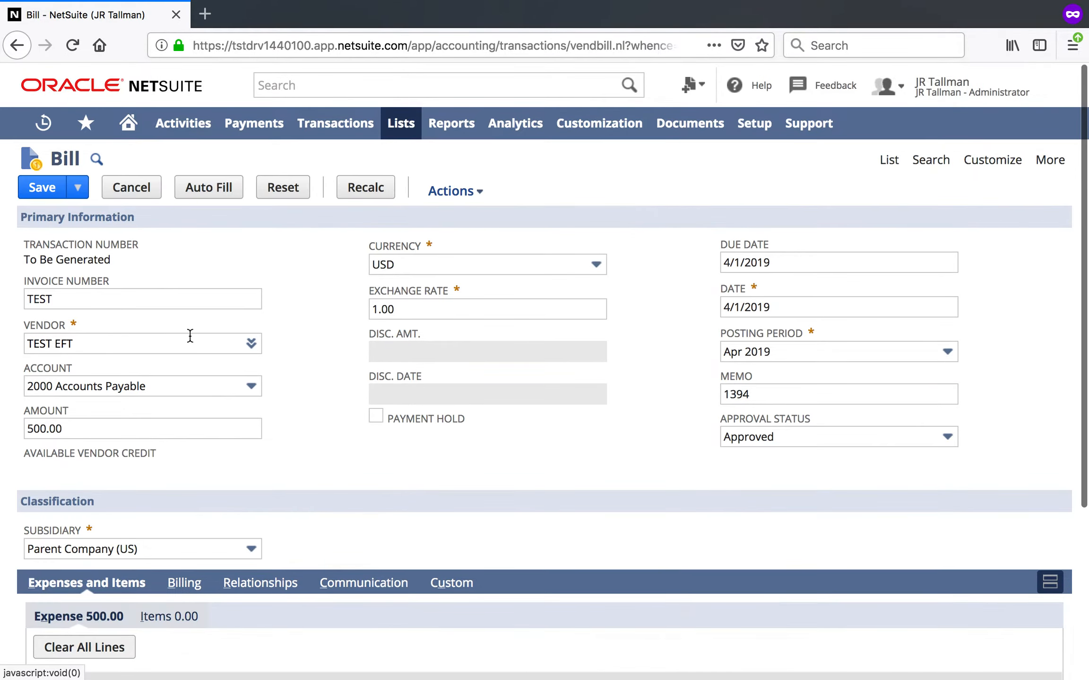
{"action": "left_click", "coordinate": [43, 187]}
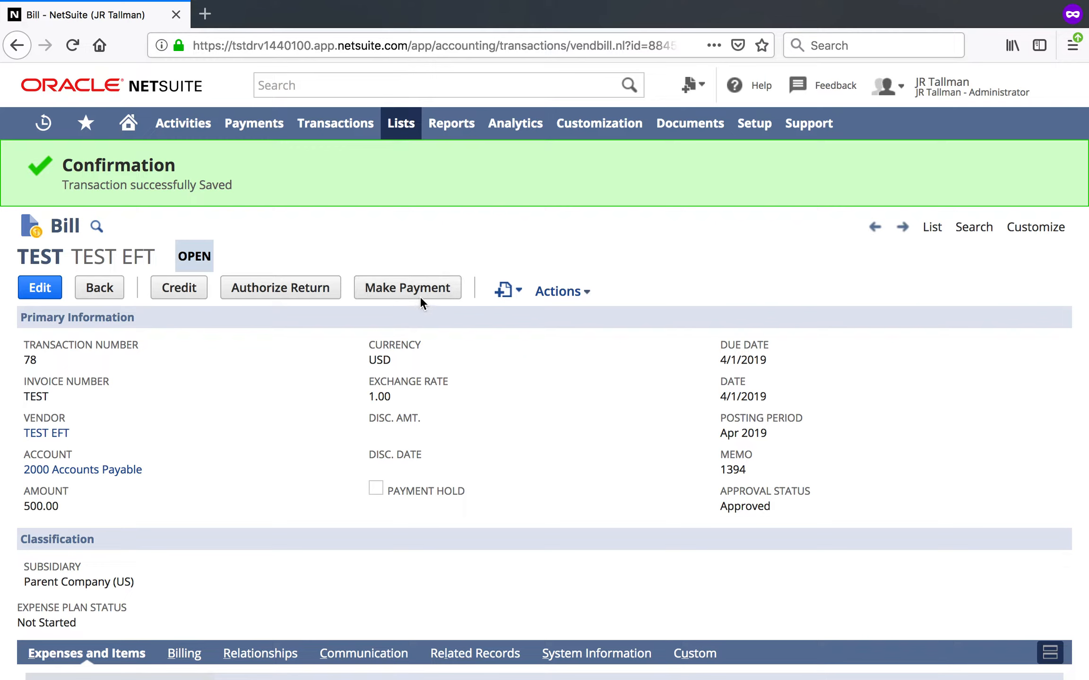
{"action": "mouse_move", "coordinate": [352, 128]}
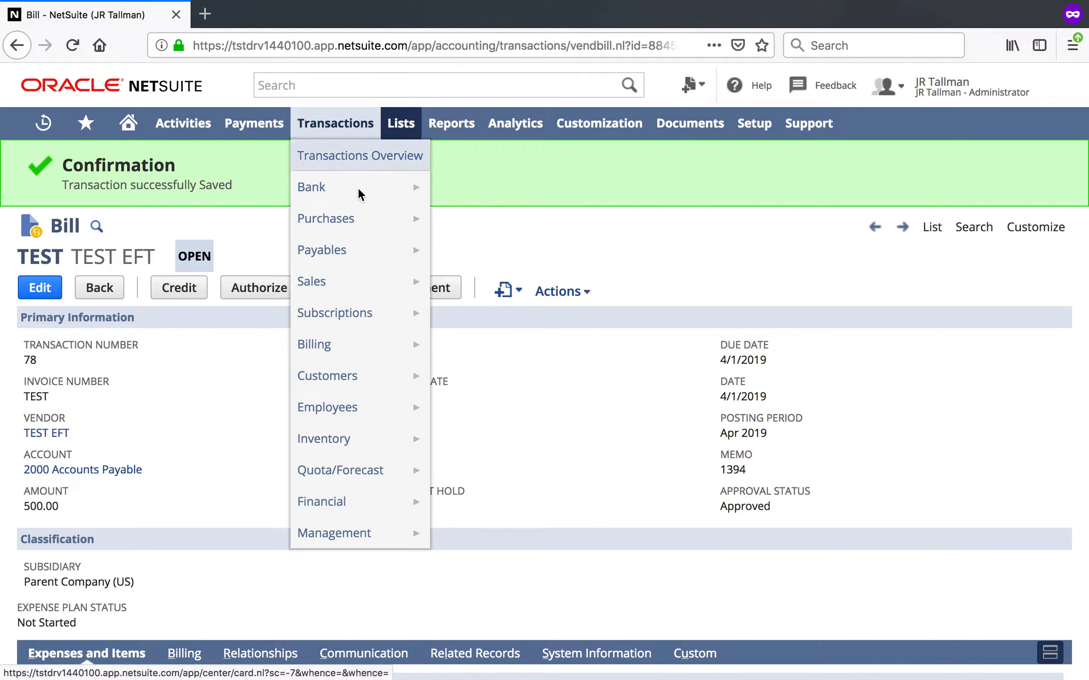
{"action": "mouse_move", "coordinate": [359, 260]}
{"action": "mouse_move", "coordinate": [514, 390]}
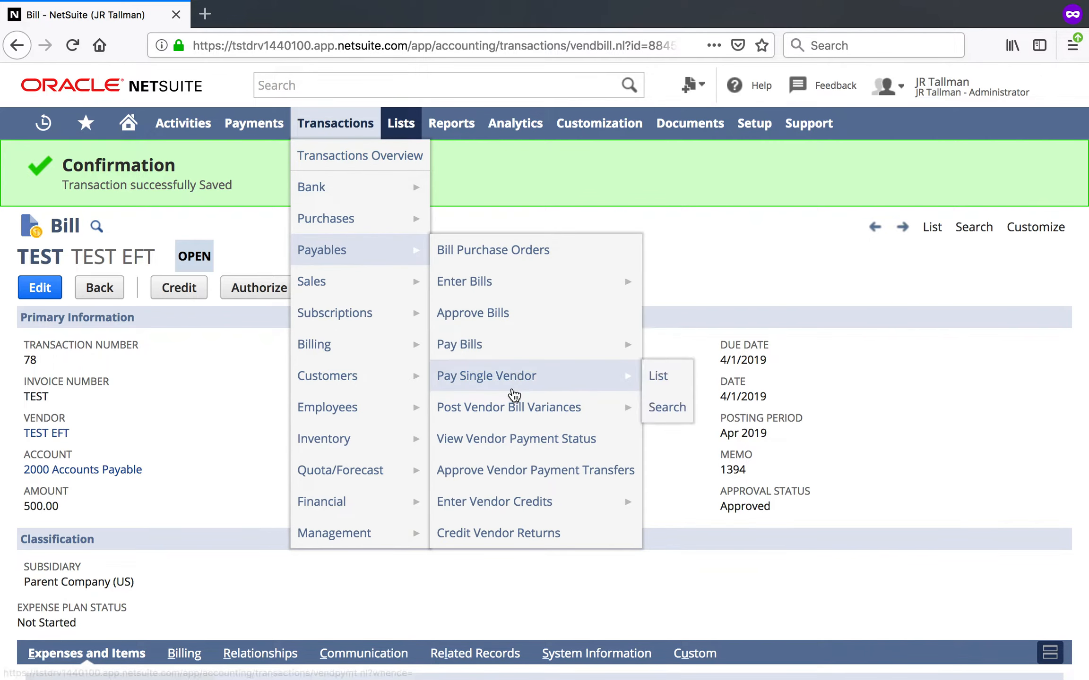
{"action": "mouse_move", "coordinate": [517, 349]}
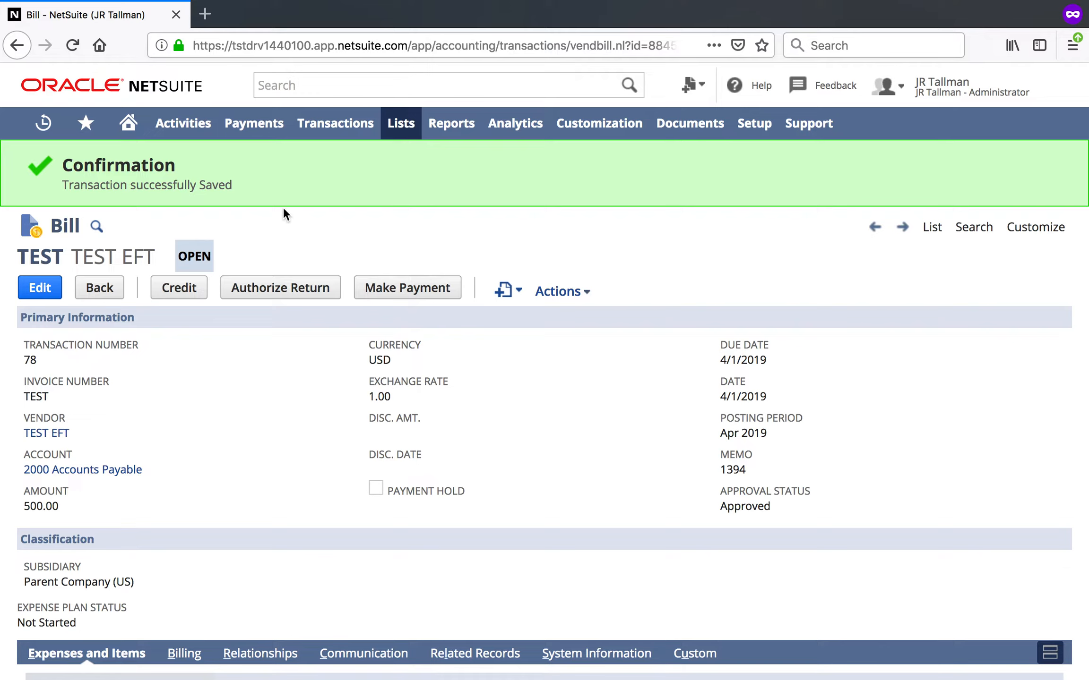
Open Bill Payment Processing to prepare an EFT bill payment
{"action": "mouse_move", "coordinate": [255, 129]}
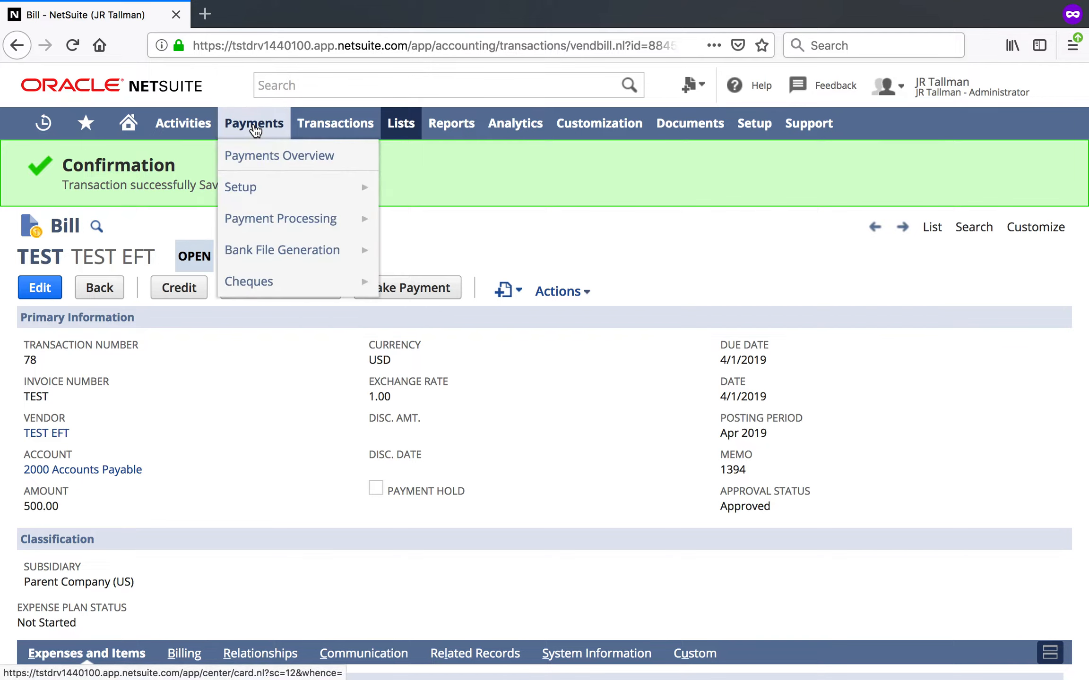
{"action": "mouse_move", "coordinate": [281, 222]}
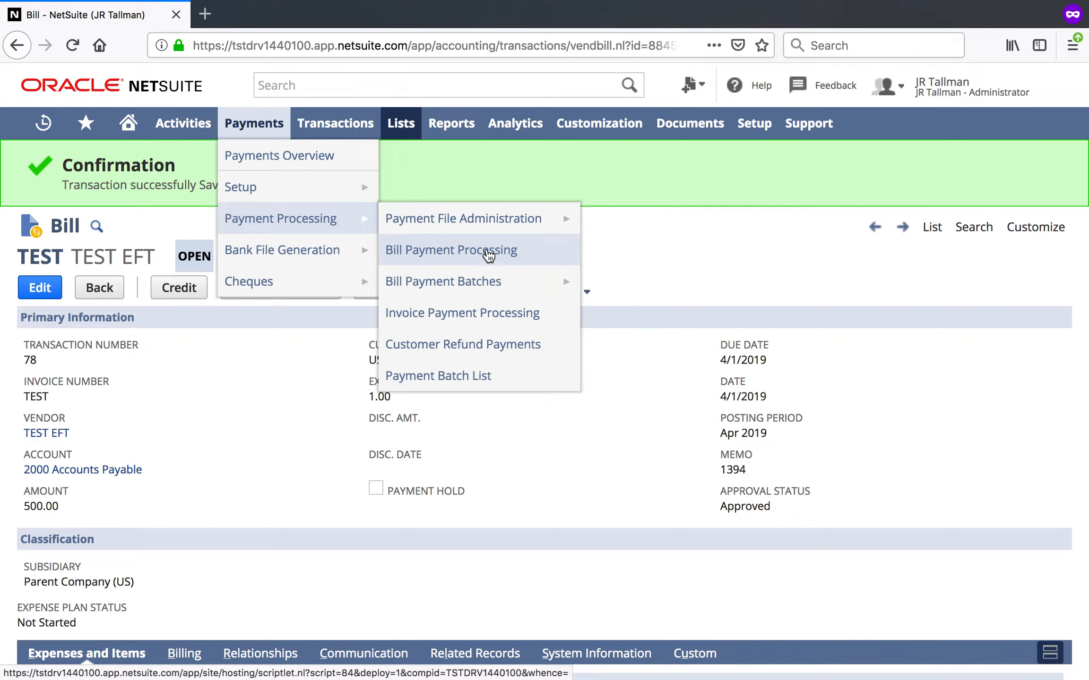
{"action": "left_click", "coordinate": [488, 256]}
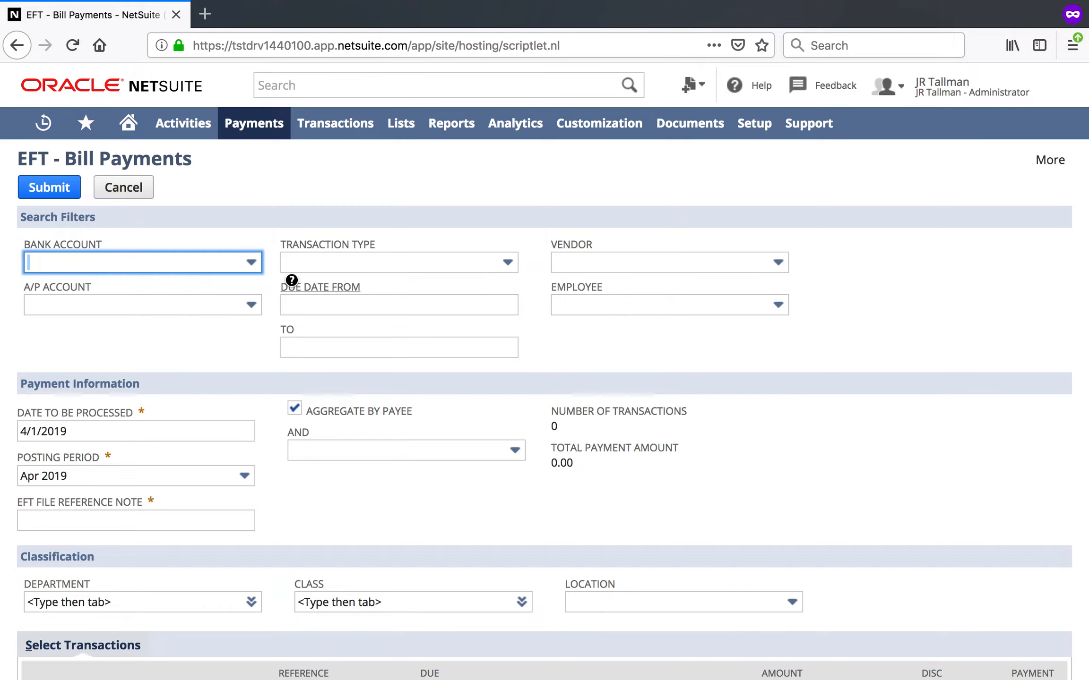
Filter the EFT bill payments by the ACH - CCD/PPD bank account and the 2000 Accounts Payable A/P account
{"action": "left_click", "coordinate": [229, 271]}
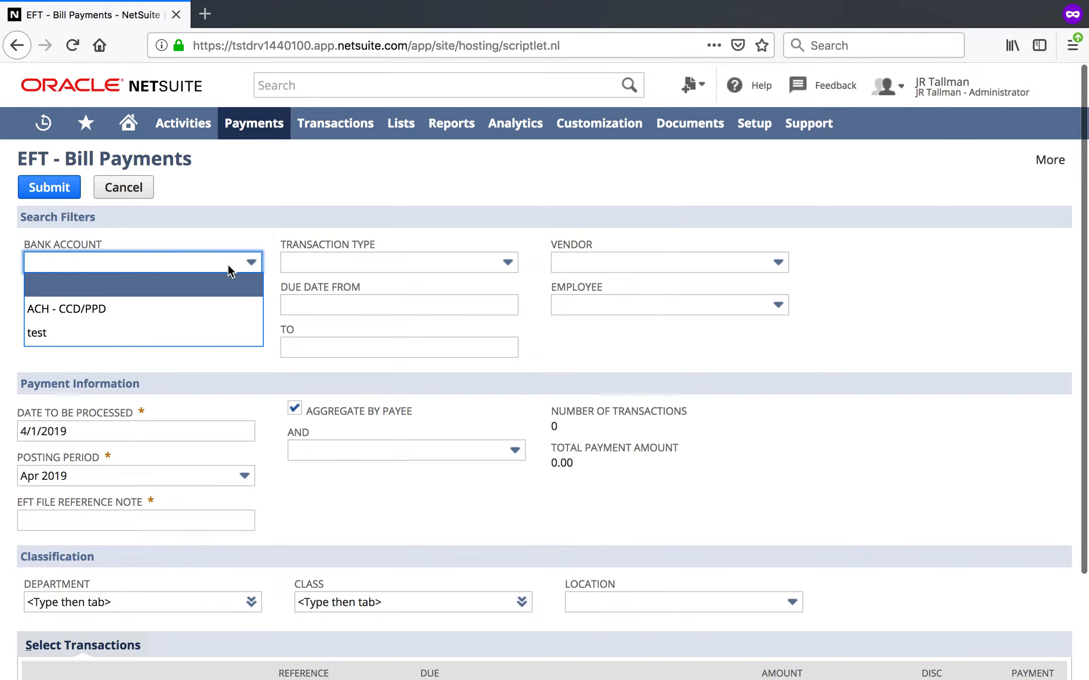
{"action": "left_click", "coordinate": [198, 315]}
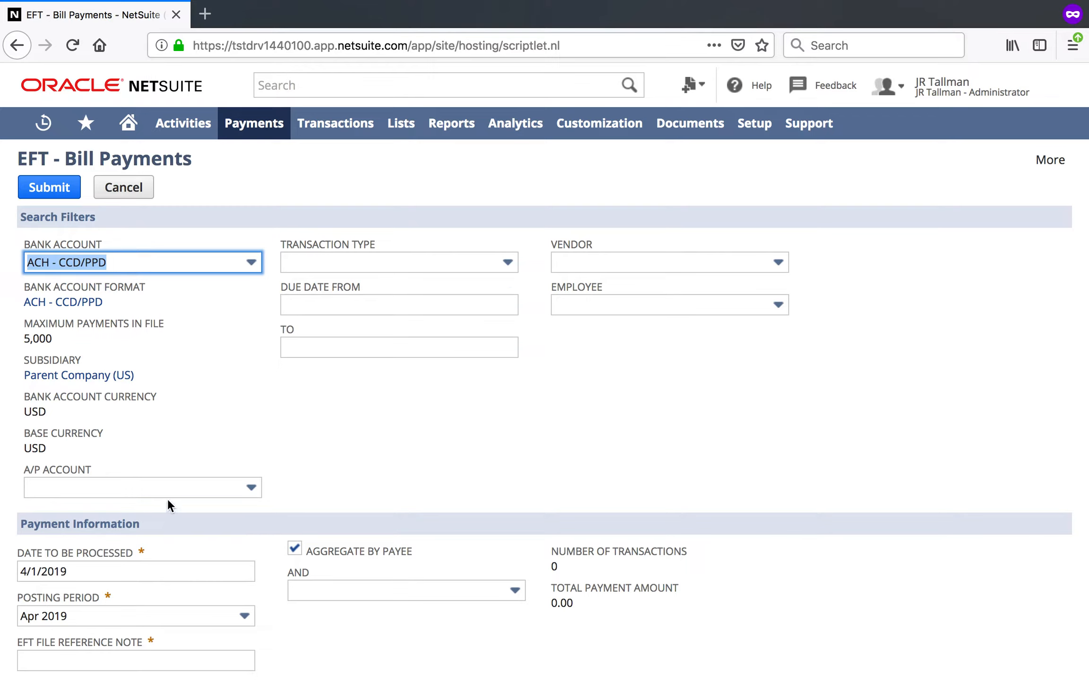
{"action": "left_click", "coordinate": [176, 489]}
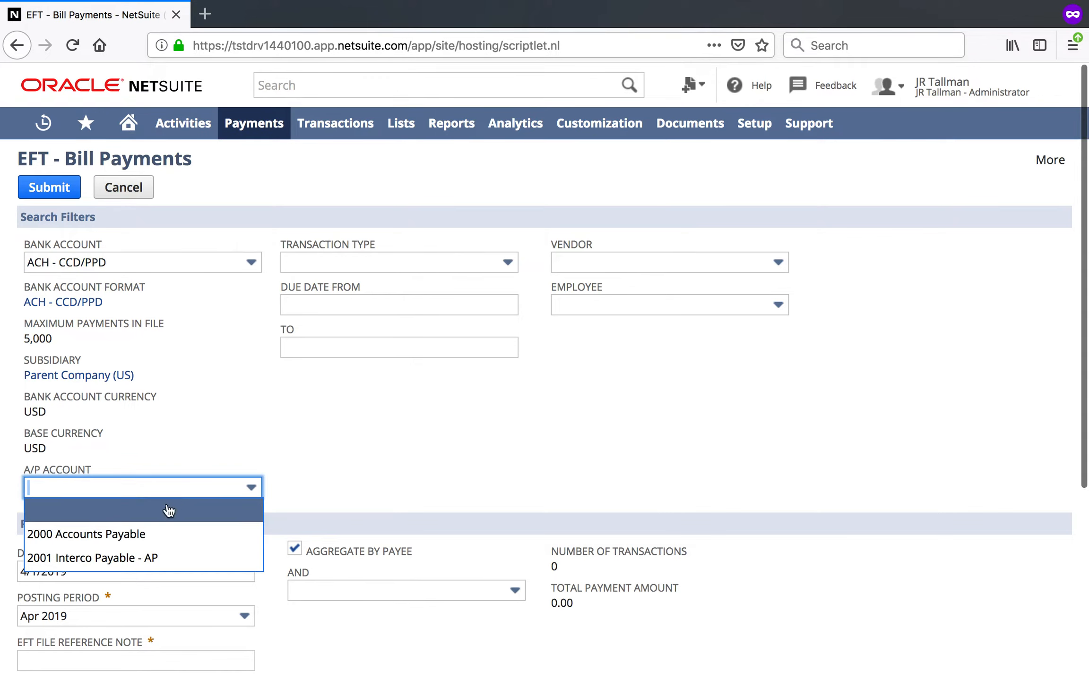
{"action": "left_click", "coordinate": [147, 534]}
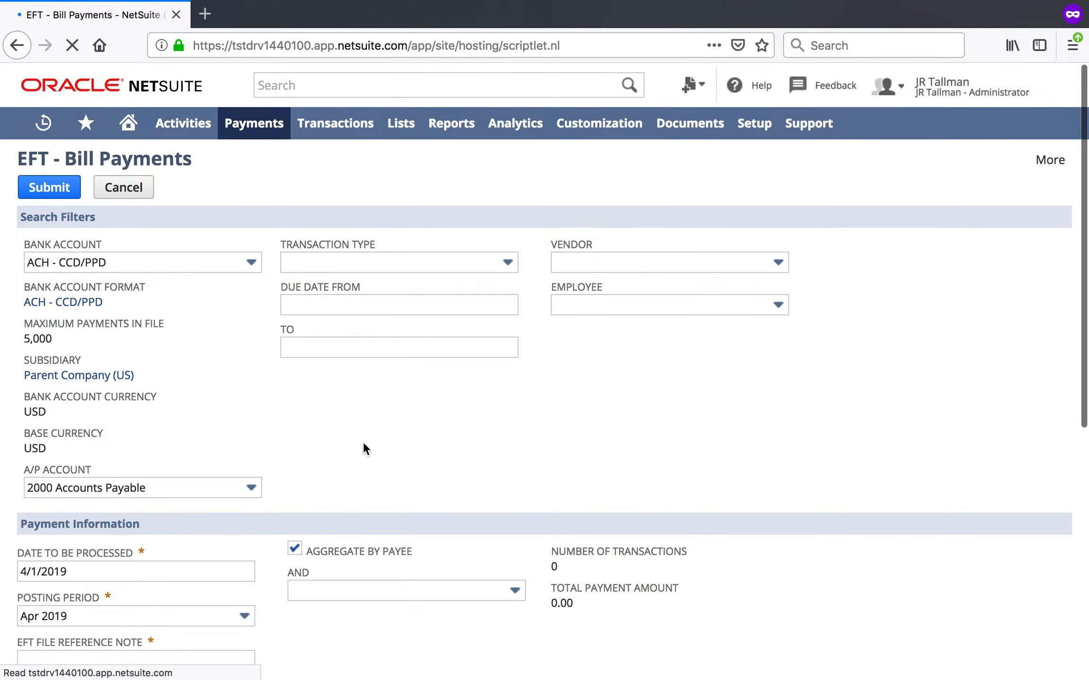
Examine the bills listed for payment, especially the TEST EFT row, and recheck the search filters
{"action": "scroll", "coordinate": [364, 444], "scroll_direction": "down", "scroll_amount": 2}
{"action": "scroll", "coordinate": [364, 444], "scroll_direction": "down", "scroll_amount": 8}
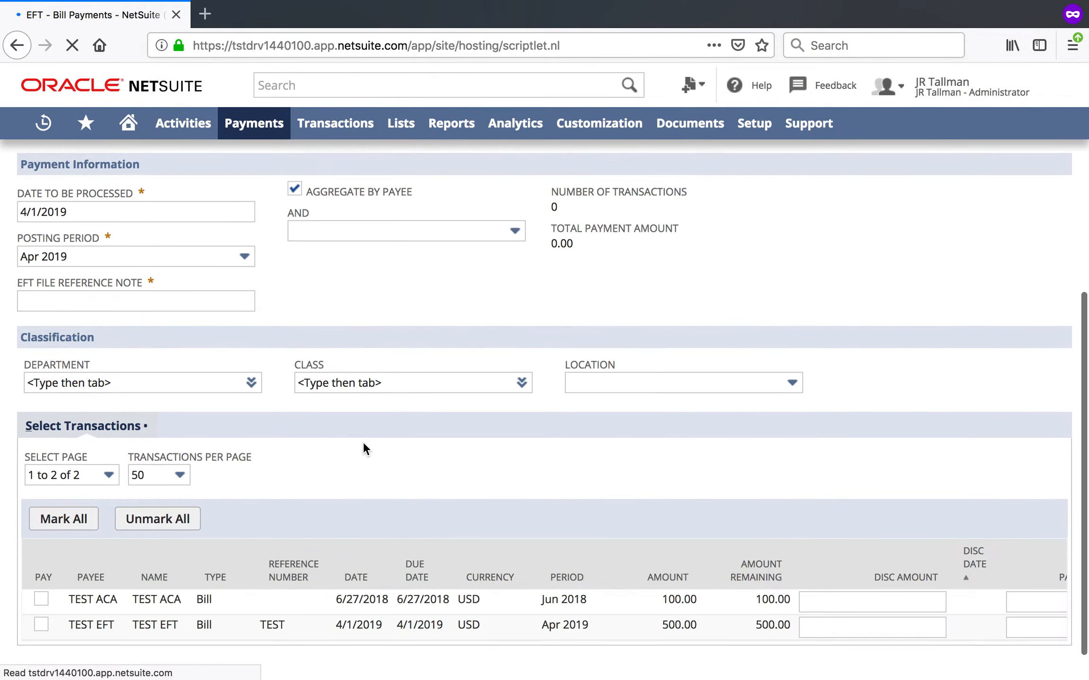
{"action": "scroll", "coordinate": [363, 443], "scroll_direction": "up", "scroll_amount": 4}
{"action": "scroll", "coordinate": [363, 446], "scroll_direction": "down", "scroll_amount": 4}
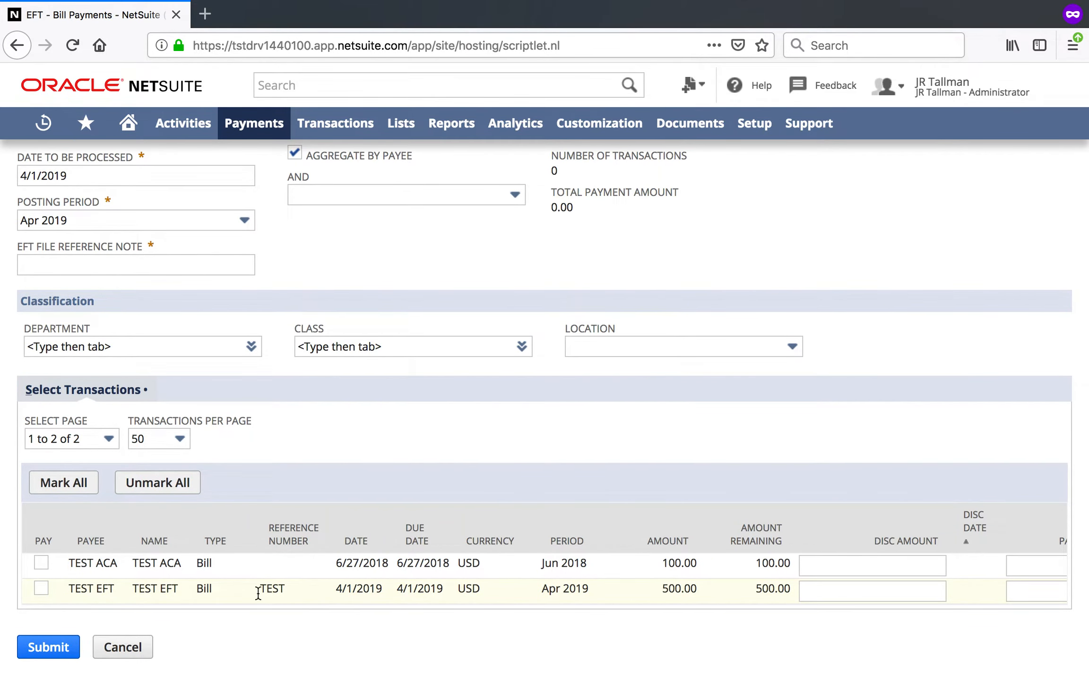
{"action": "left_click_drag", "start_coordinate": [133, 590], "coordinate": [171, 591]}
{"action": "scroll", "coordinate": [304, 435], "scroll_direction": "up", "scroll_amount": 8}
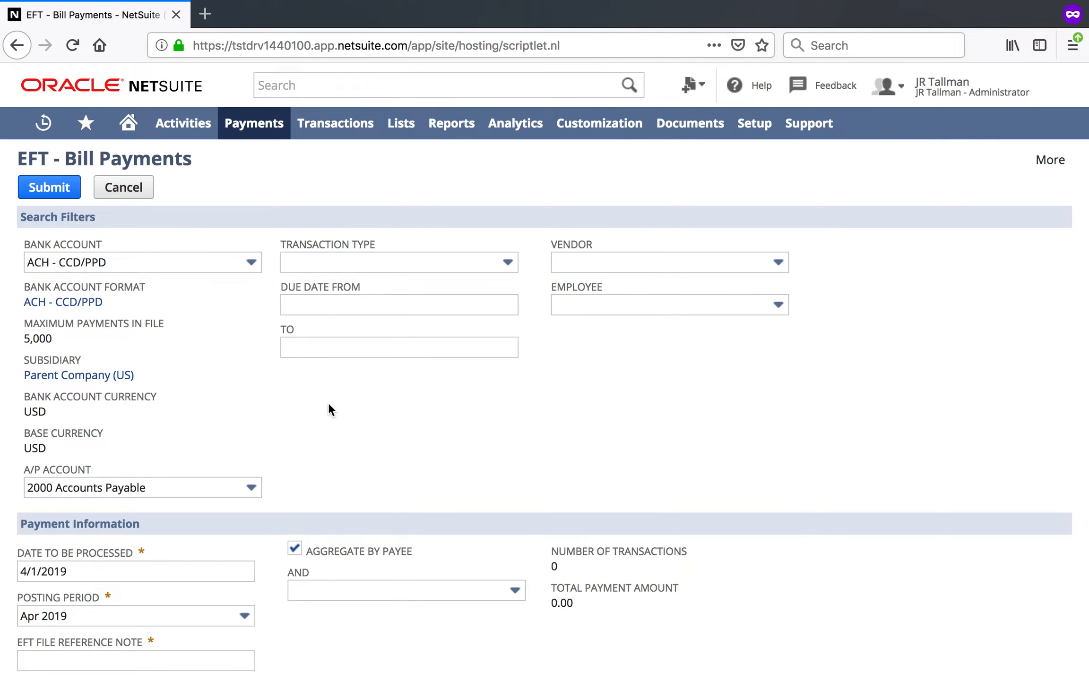
Enter AprBatch as the EFT file reference note in the payment information
{"action": "scroll", "coordinate": [329, 409], "scroll_direction": "down", "scroll_amount": 4}
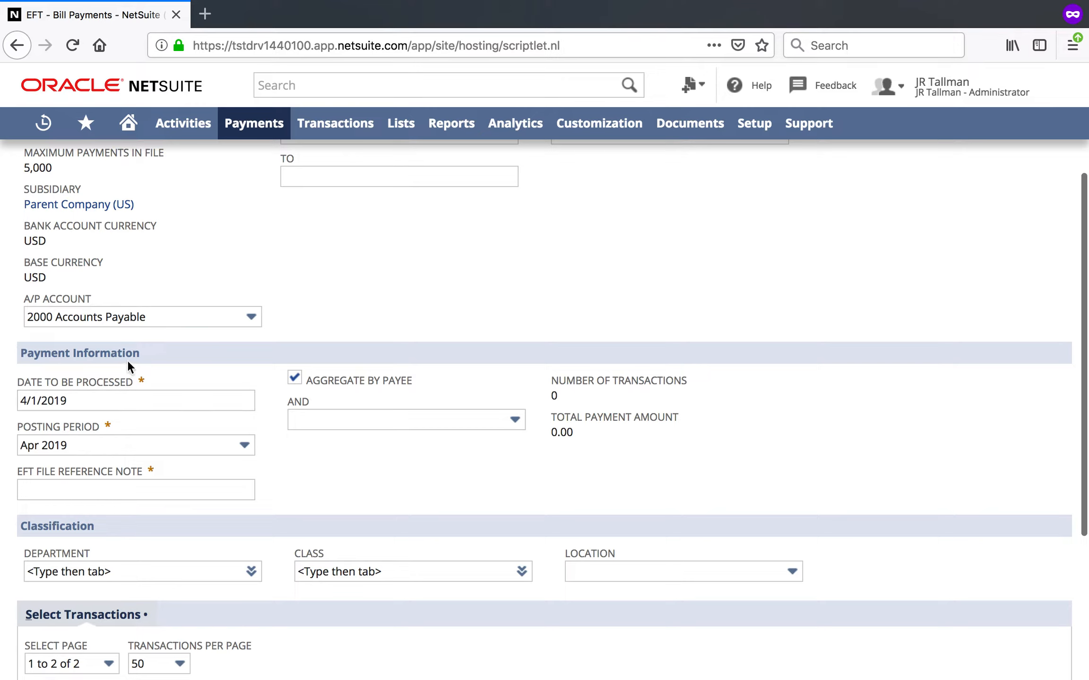
{"action": "left_click", "coordinate": [101, 402]}
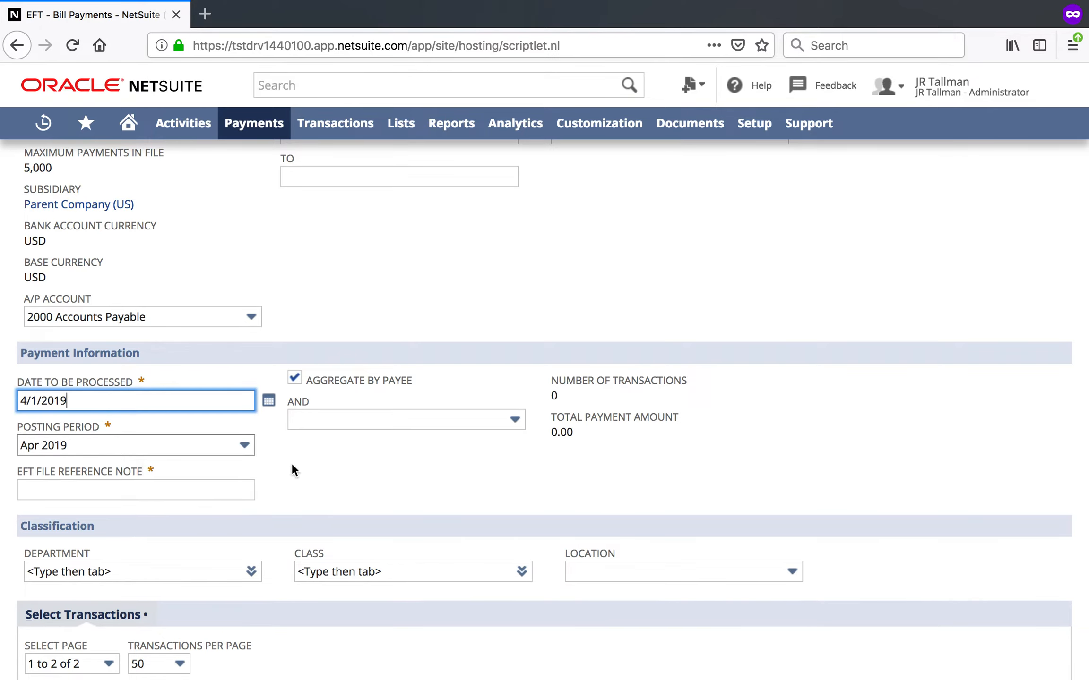
{"action": "scroll", "coordinate": [325, 480], "scroll_direction": "down", "scroll_amount": 2}
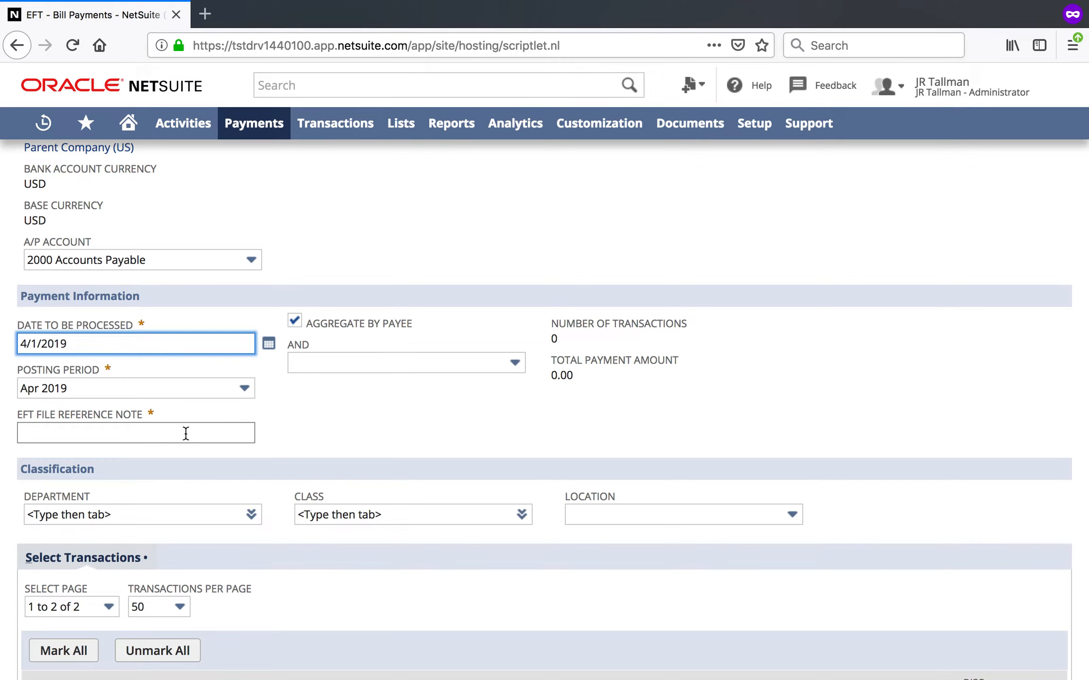
{"action": "left_click", "coordinate": [185, 433]}
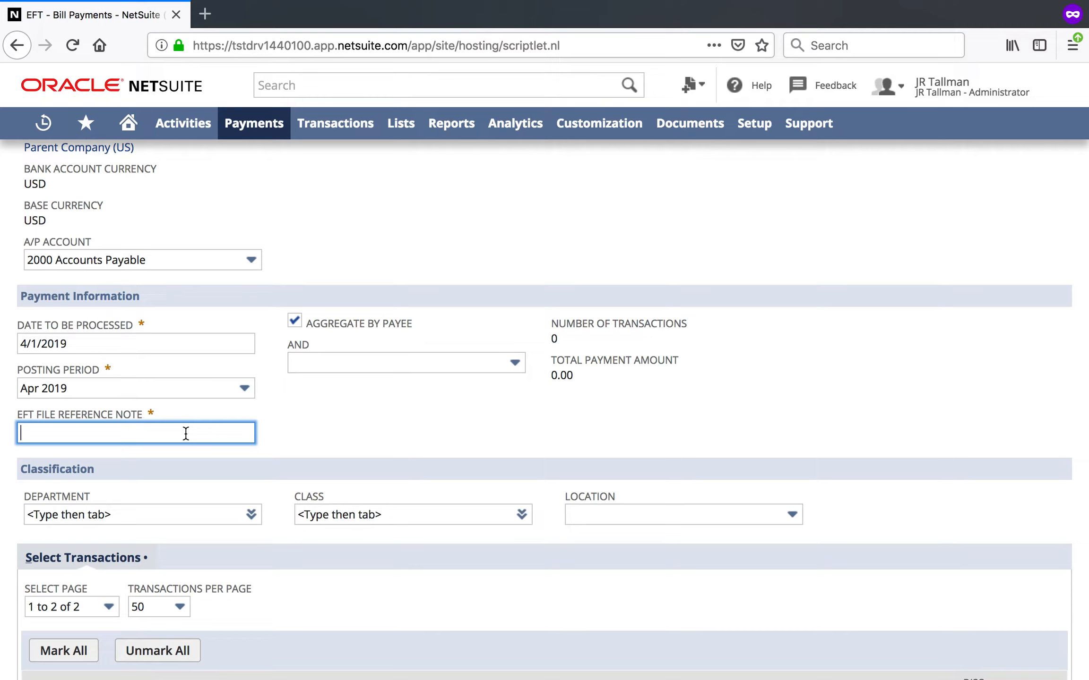
{"action": "type", "text": "AprBatch"}
{"action": "key", "text": "Tab"}
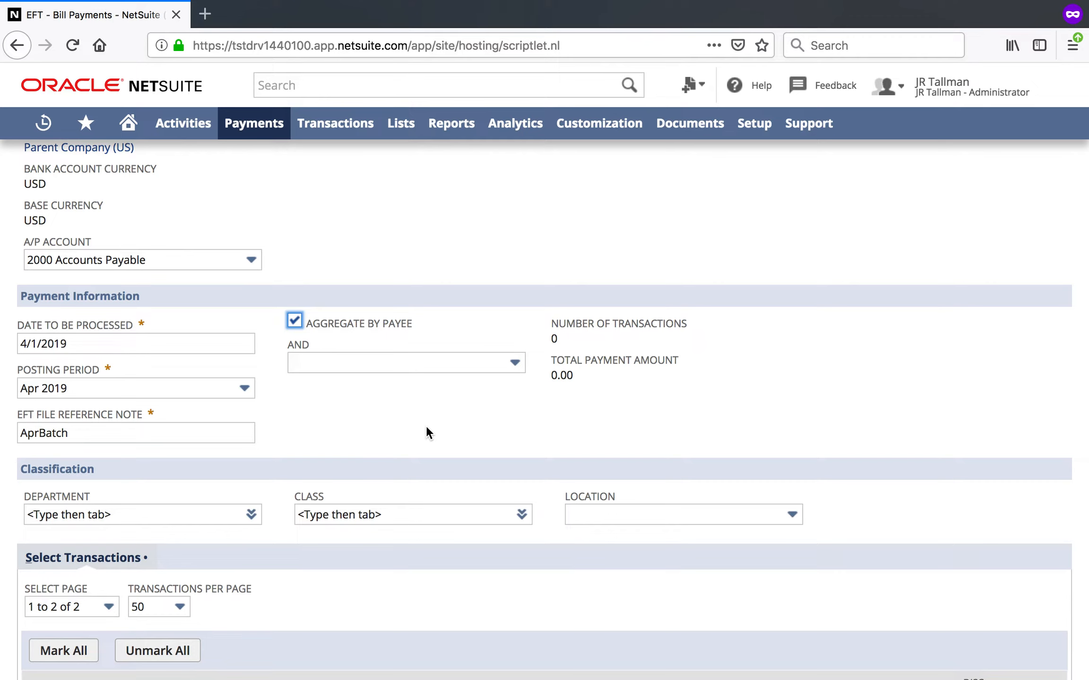
Examine the Aggregate by Payee options, search filters, classification fields and list of bills available for payment
{"action": "left_click", "coordinate": [431, 328]}
{"action": "left_click_drag", "start_coordinate": [339, 326], "coordinate": [313, 326]}
{"action": "scroll", "coordinate": [482, 292], "scroll_direction": "down", "scroll_amount": 4}
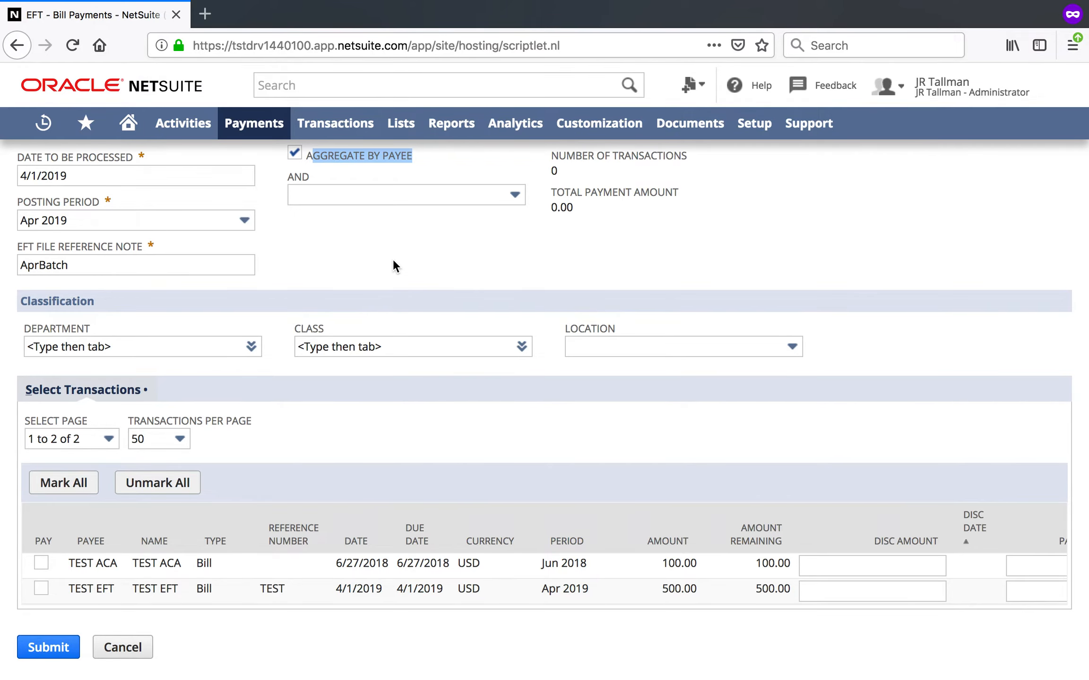
{"action": "scroll", "coordinate": [393, 258], "scroll_direction": "up", "scroll_amount": 2}
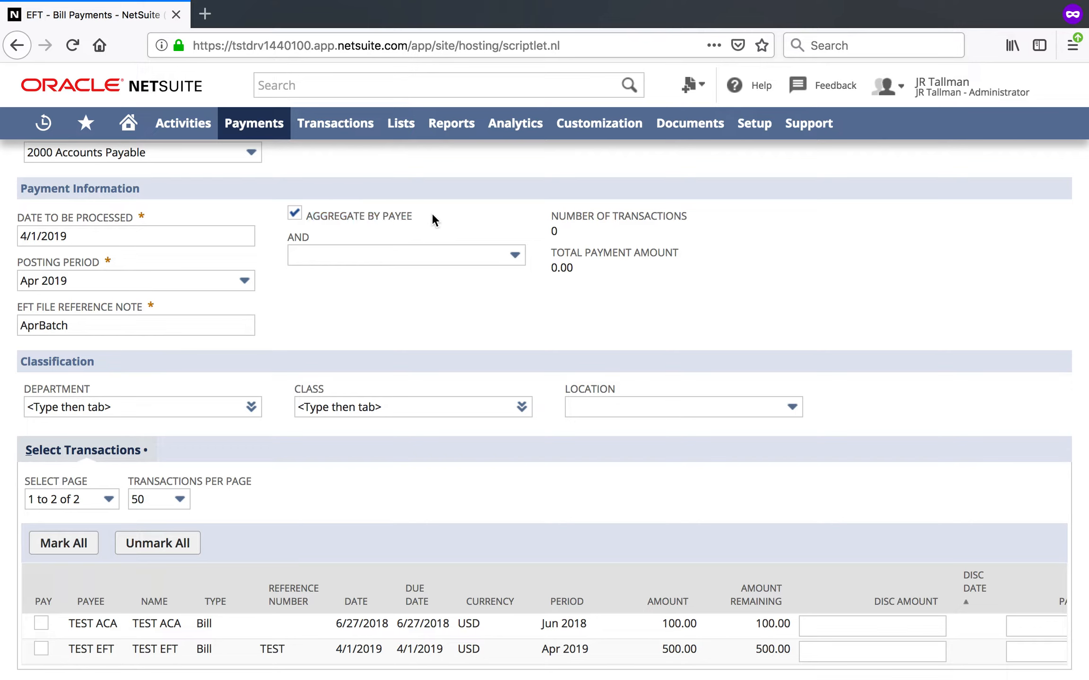
{"action": "left_click", "coordinate": [403, 249]}
{"action": "left_click", "coordinate": [402, 249]}
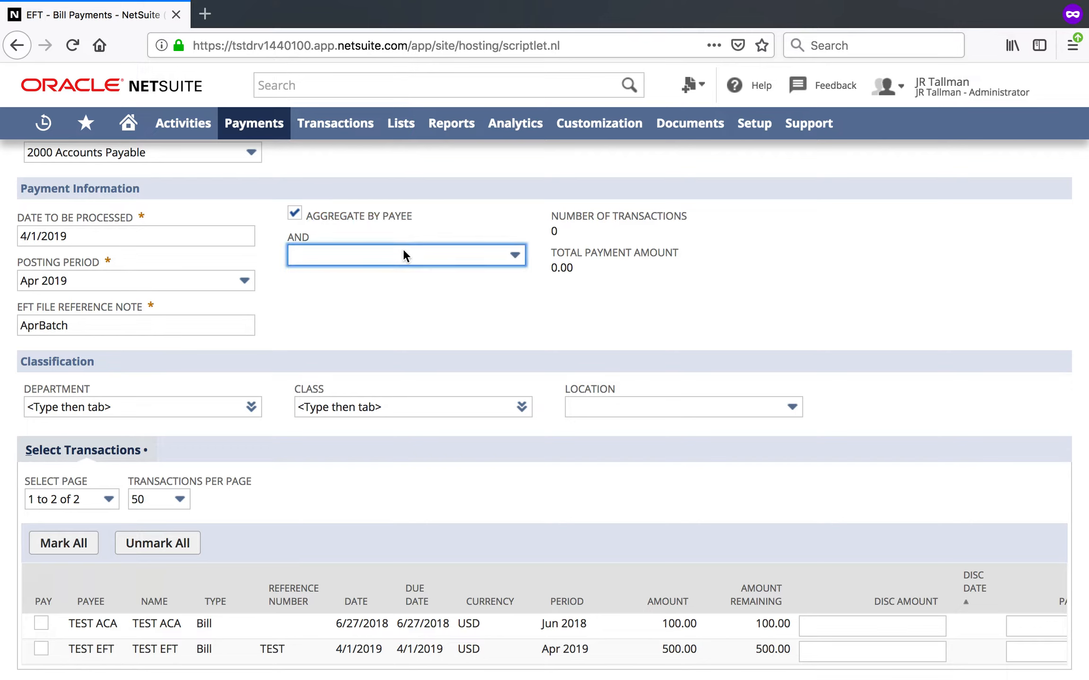
{"action": "scroll", "coordinate": [368, 325], "scroll_direction": "down", "scroll_amount": 1}
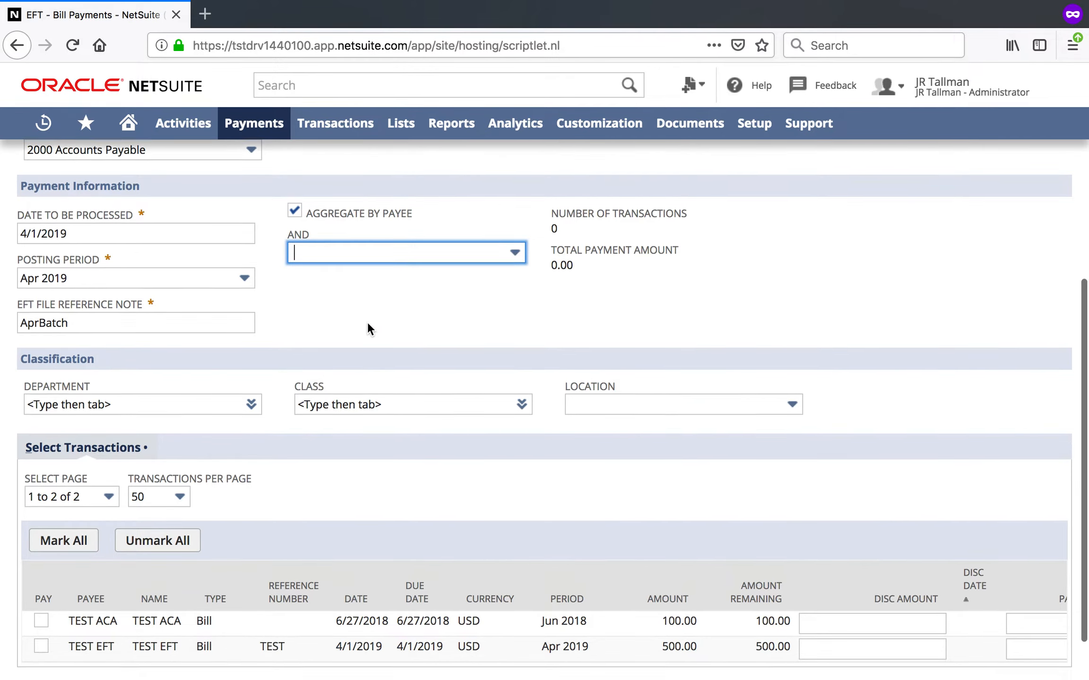
{"action": "scroll", "coordinate": [368, 322], "scroll_direction": "down", "scroll_amount": 1}
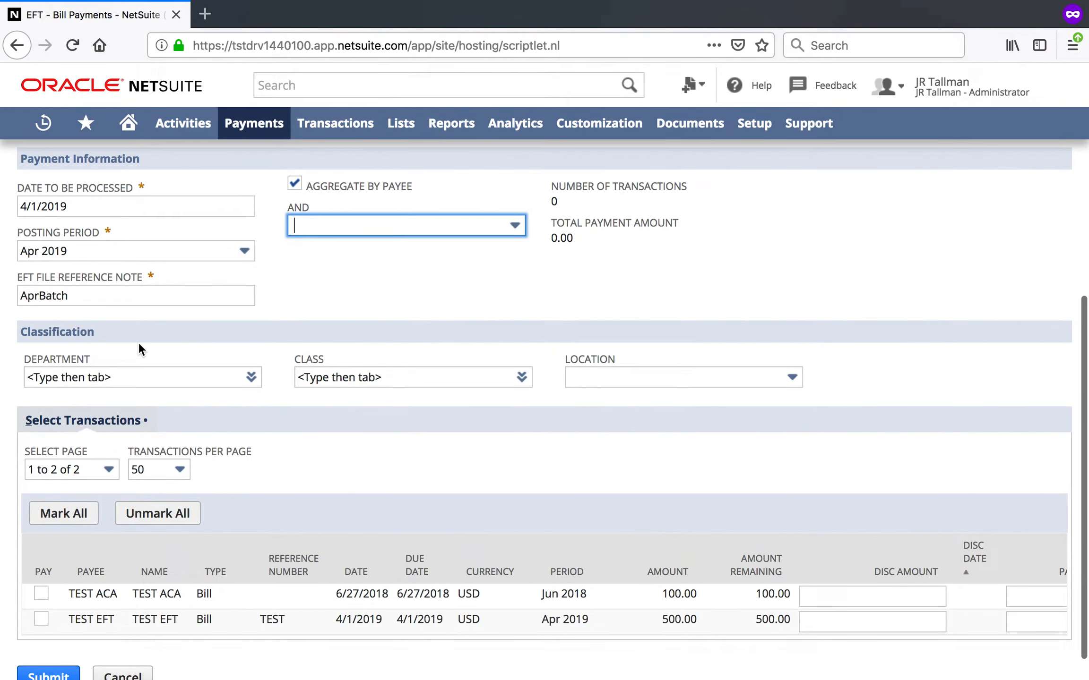
{"action": "scroll", "coordinate": [103, 336], "scroll_direction": "up", "scroll_amount": 7}
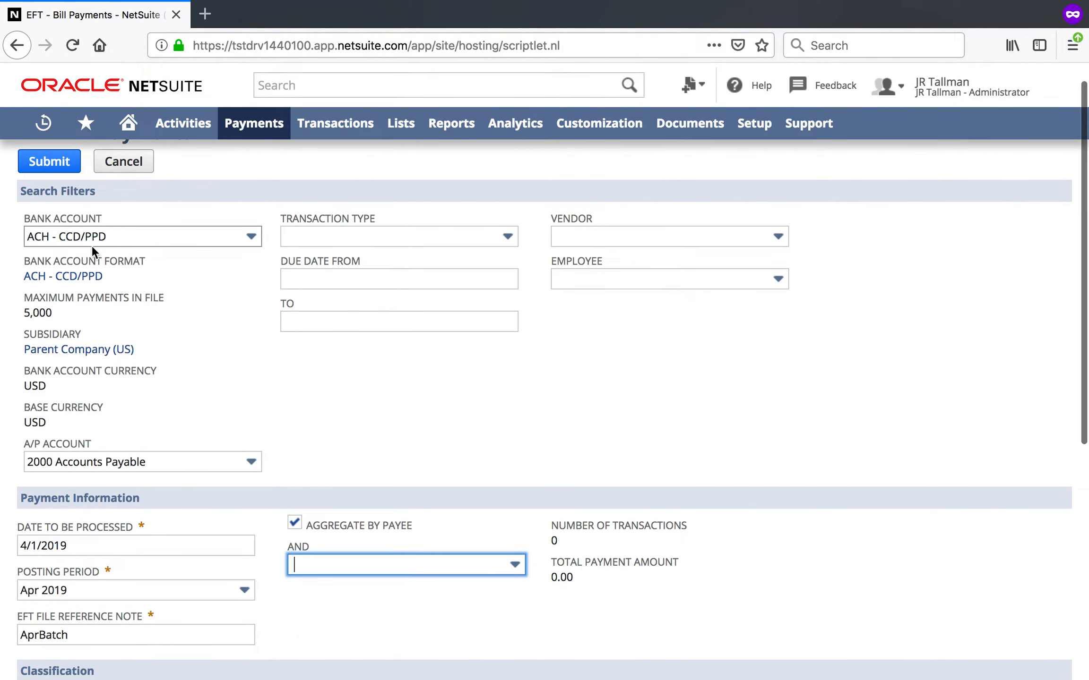
{"action": "scroll", "coordinate": [147, 377], "scroll_direction": "down", "scroll_amount": 4}
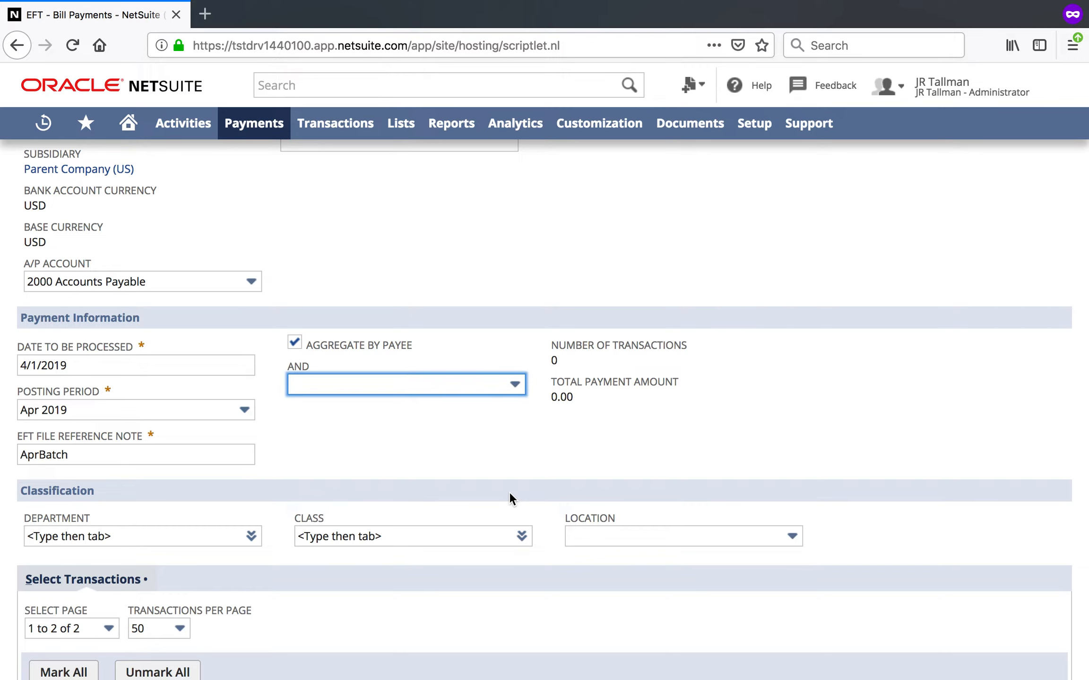
{"action": "scroll", "coordinate": [509, 496], "scroll_direction": "down", "scroll_amount": 4}
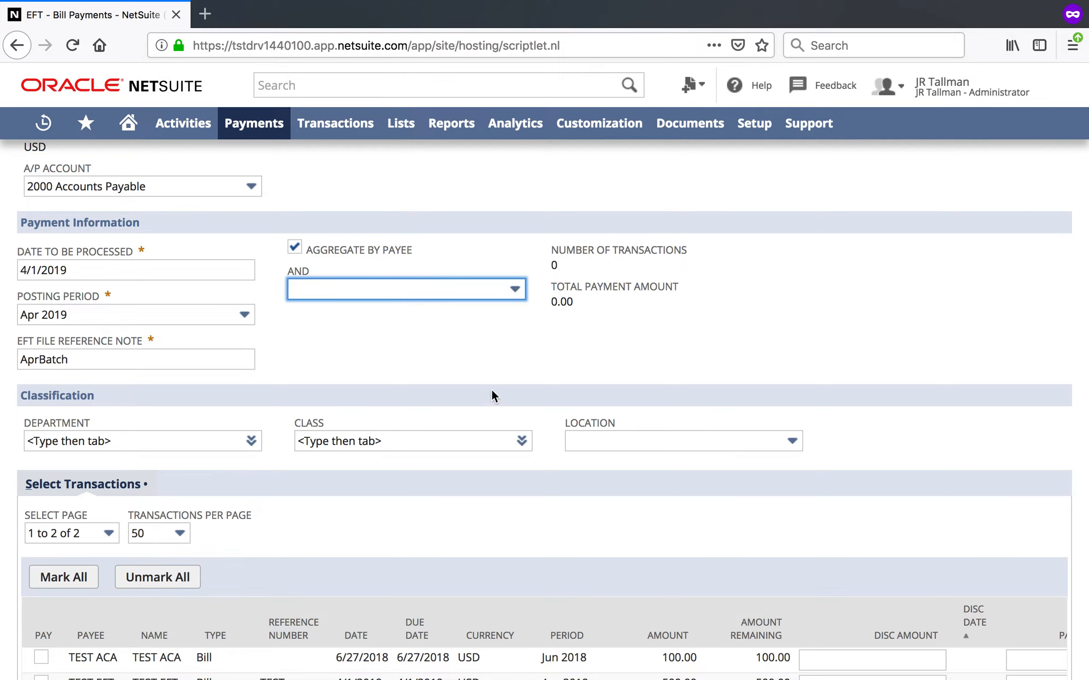
{"action": "scroll", "coordinate": [492, 389], "scroll_direction": "down", "scroll_amount": 2}
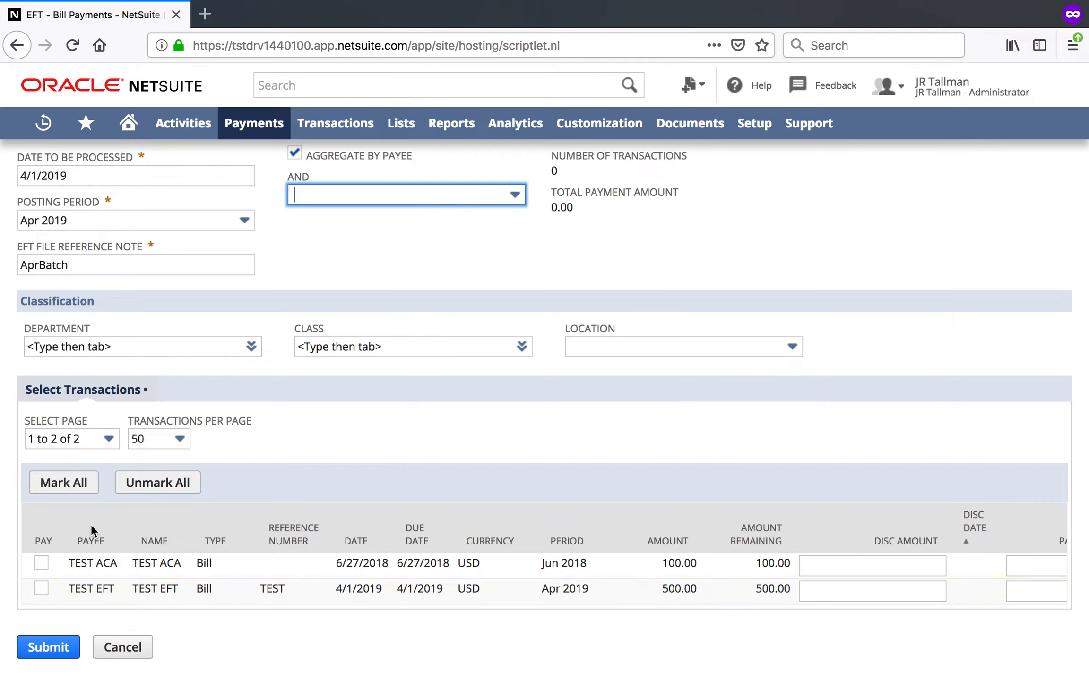
Mark the TEST EFT bill for payment, check its payment amount, and submit the EFT batch
{"action": "left_click", "coordinate": [41, 589]}
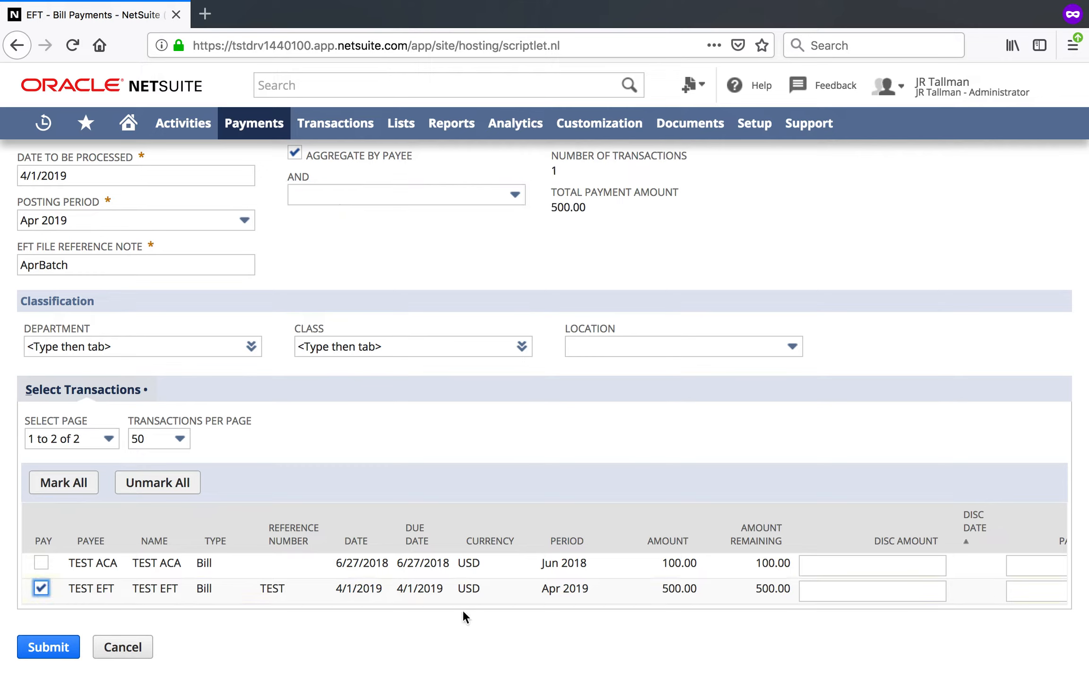
{"action": "scroll", "coordinate": [718, 586], "scroll_direction": "right", "scroll_amount": 4}
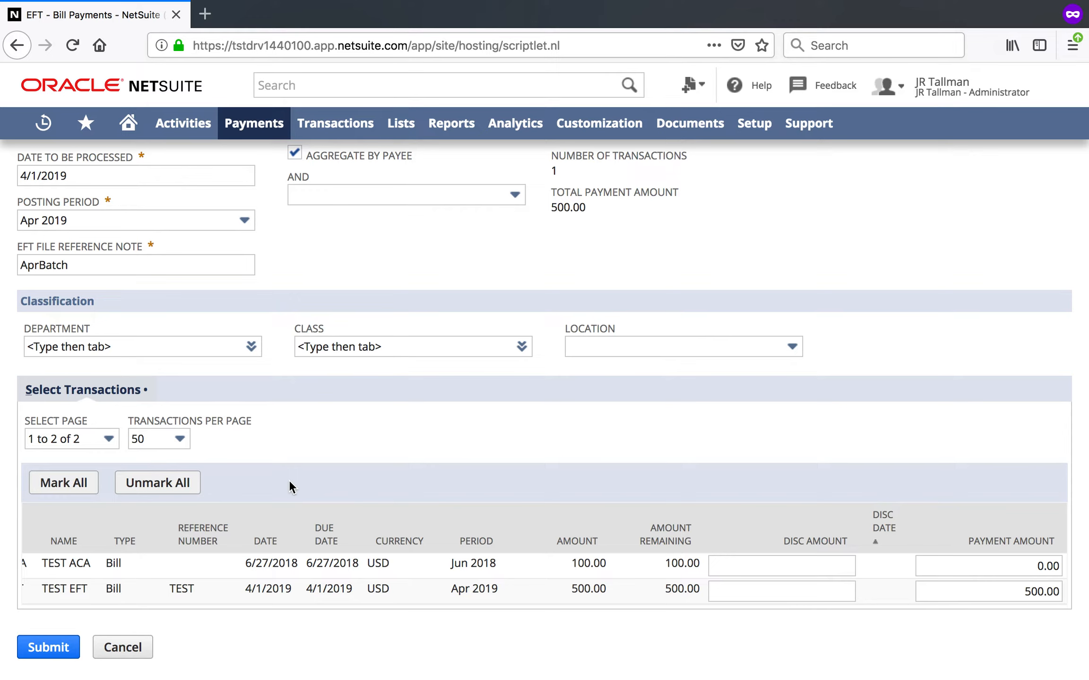
{"action": "scroll", "coordinate": [295, 523], "scroll_direction": "left", "scroll_amount": 3}
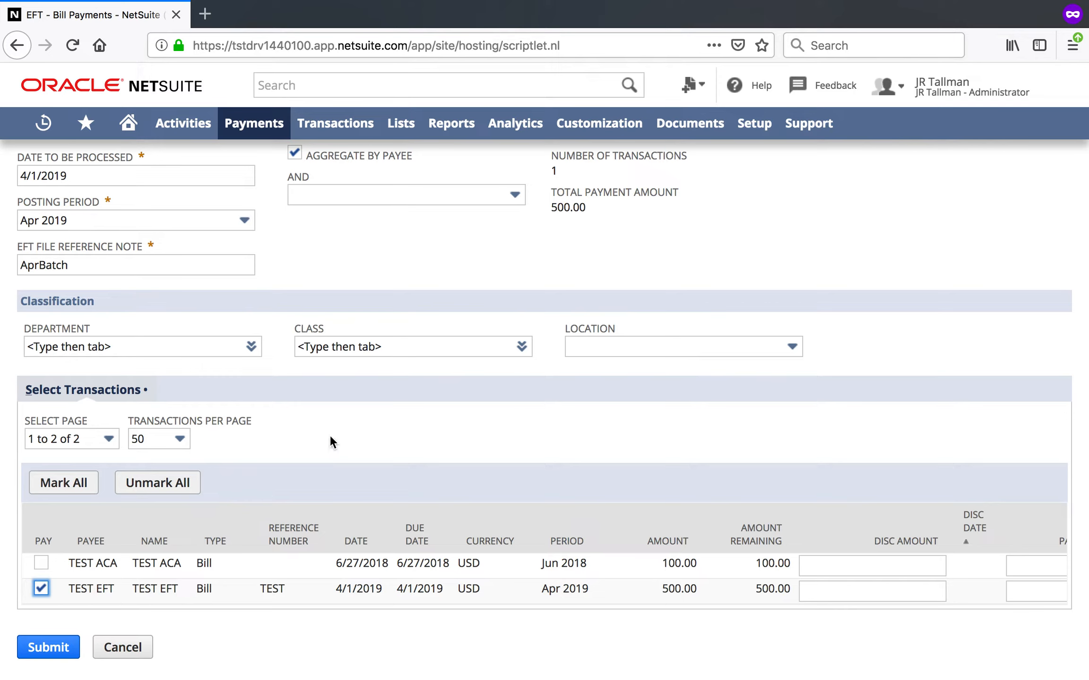
{"action": "left_click", "coordinate": [55, 657]}
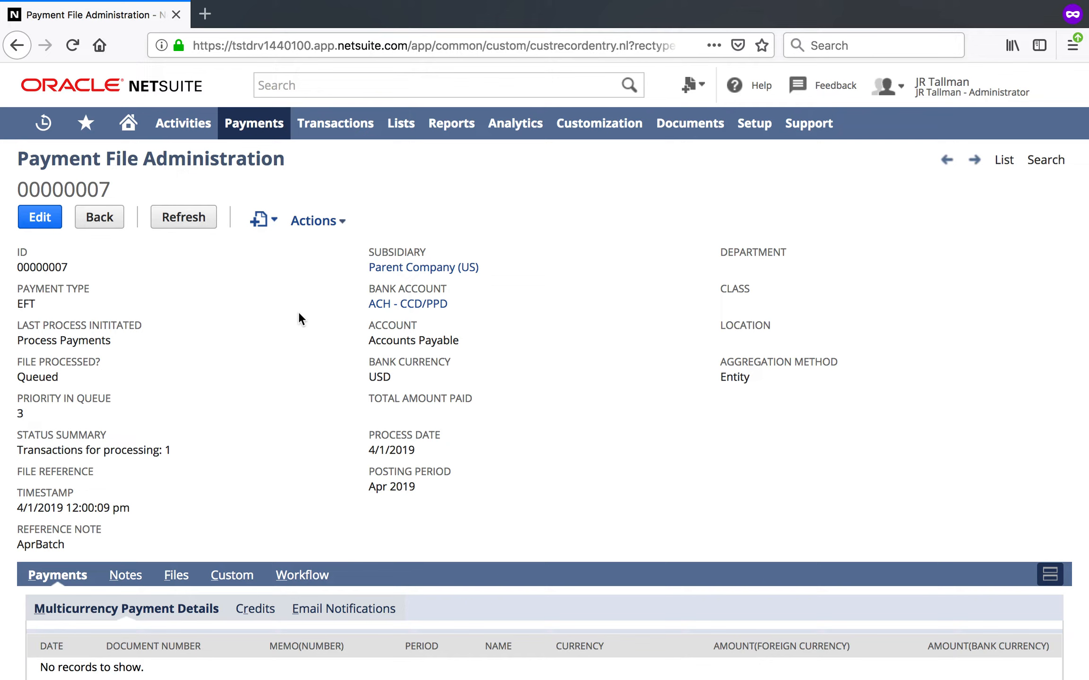
Refresh the payment file record repeatedly to follow its File Processed status and check the payment's document and memo numbers
{"action": "mouse_move", "coordinate": [264, 127]}
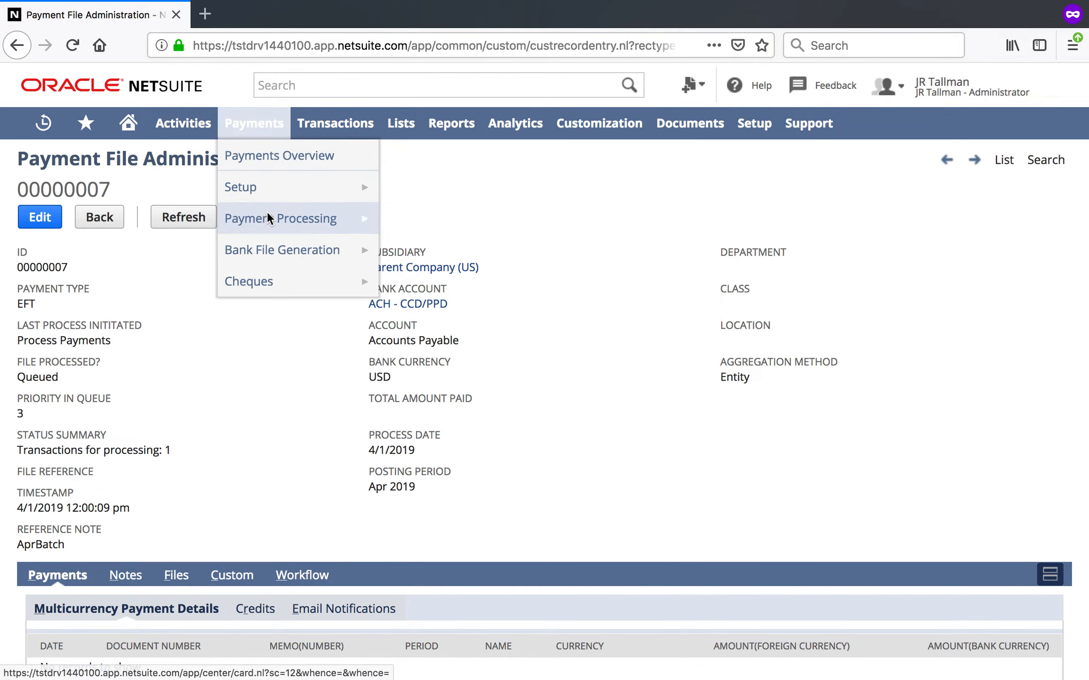
{"action": "mouse_move", "coordinate": [268, 215]}
{"action": "mouse_move", "coordinate": [454, 226]}
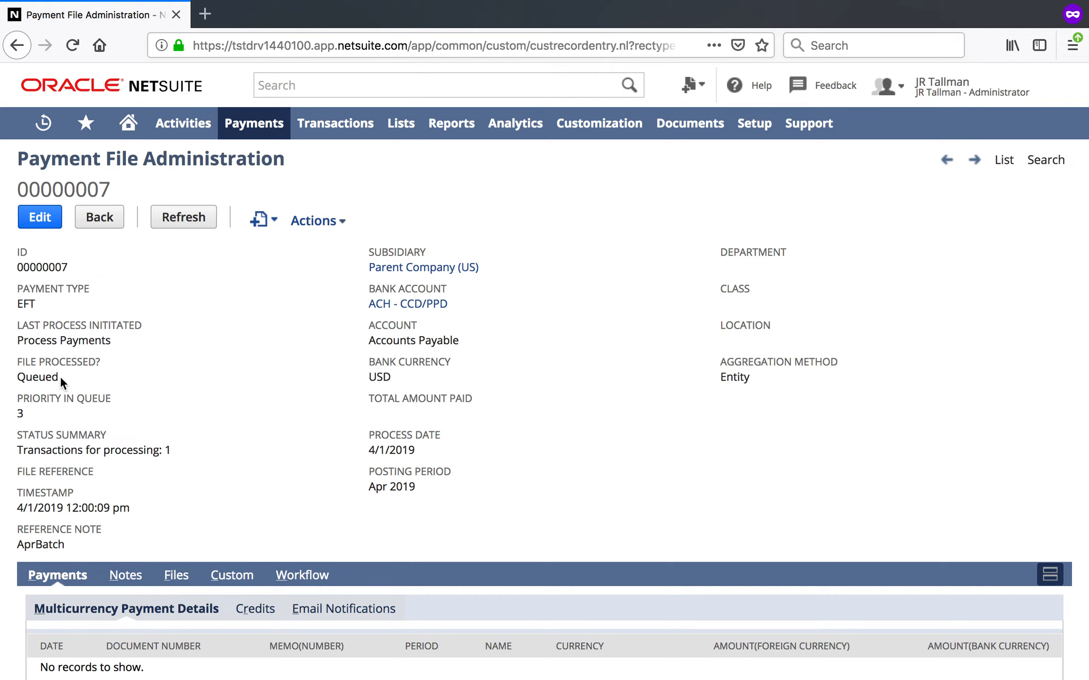
{"action": "left_click_drag", "start_coordinate": [59, 377], "coordinate": [18, 361]}
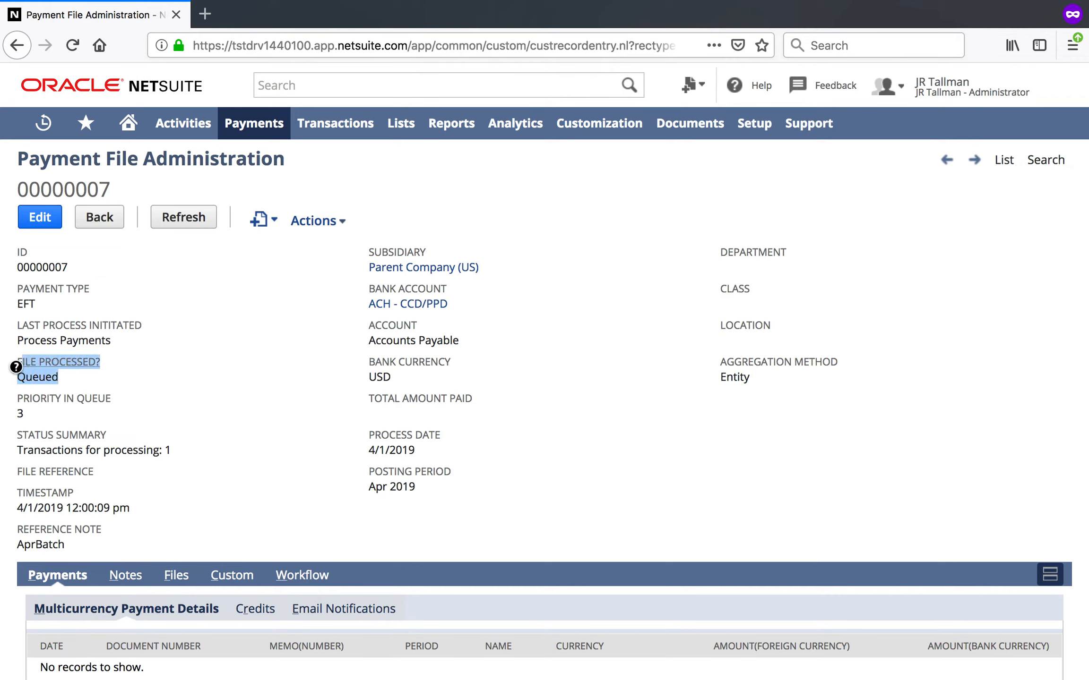
{"action": "left_click", "coordinate": [219, 338]}
{"action": "left_click", "coordinate": [196, 221]}
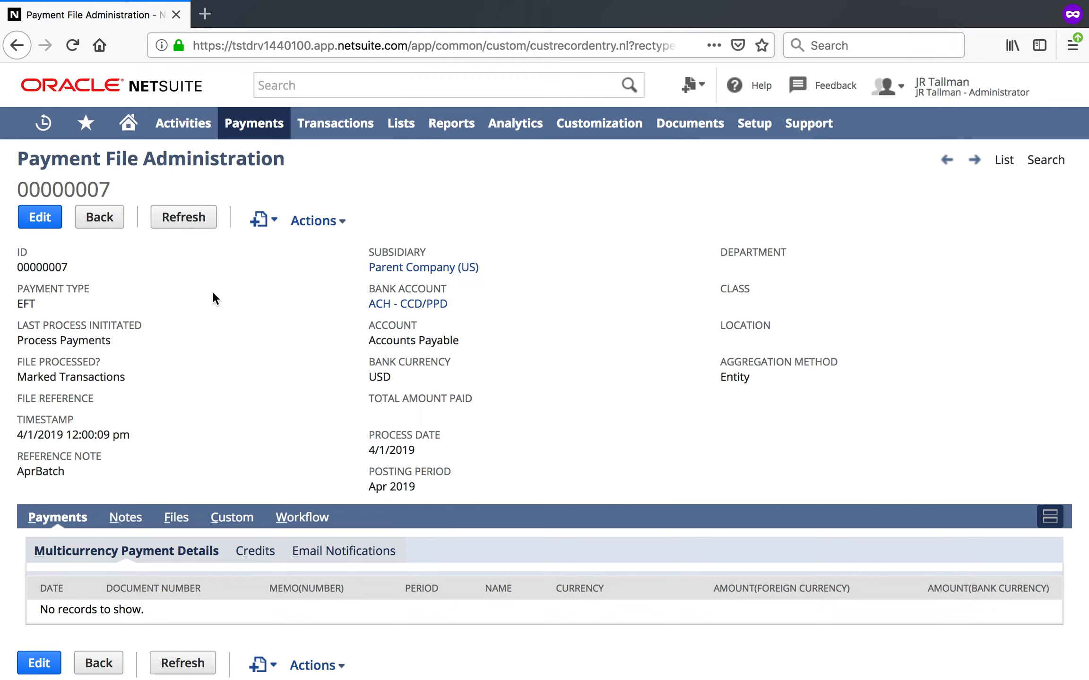
{"action": "left_click", "coordinate": [179, 226]}
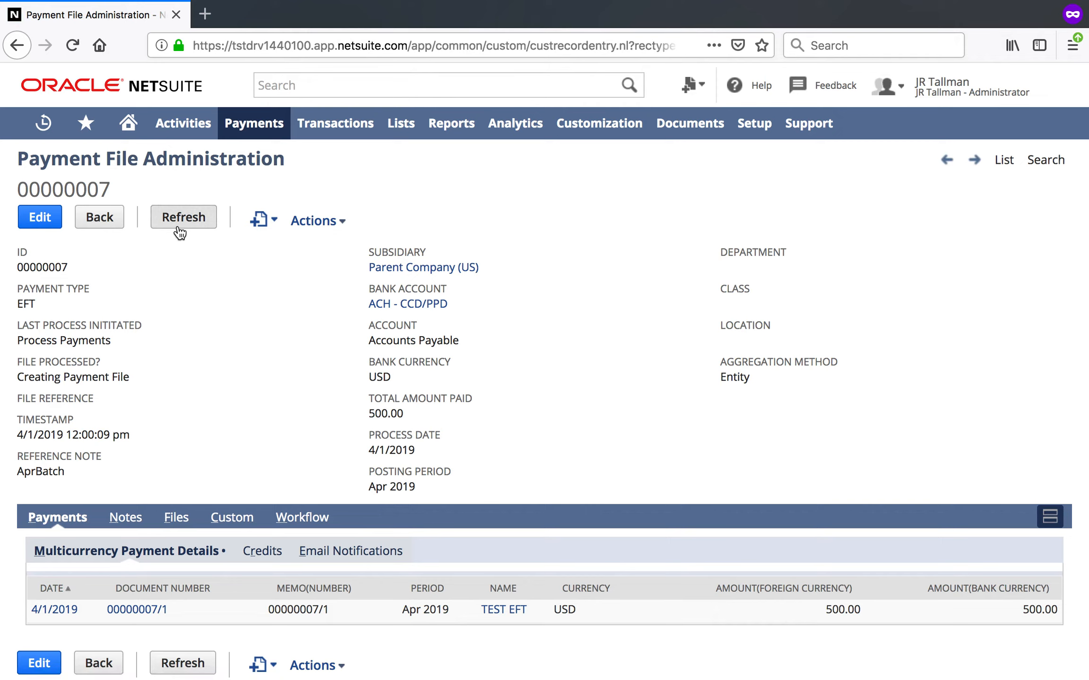
{"action": "left_click_drag", "start_coordinate": [137, 372], "coordinate": [68, 373]}
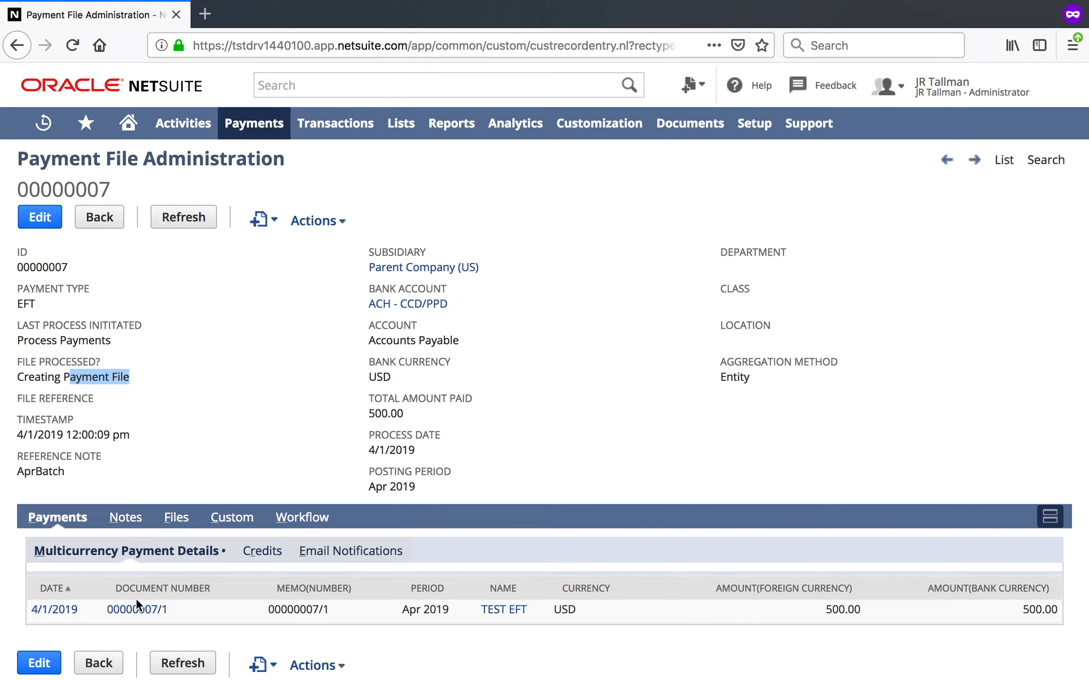
{"action": "left_click_drag", "start_coordinate": [333, 608], "coordinate": [269, 609]}
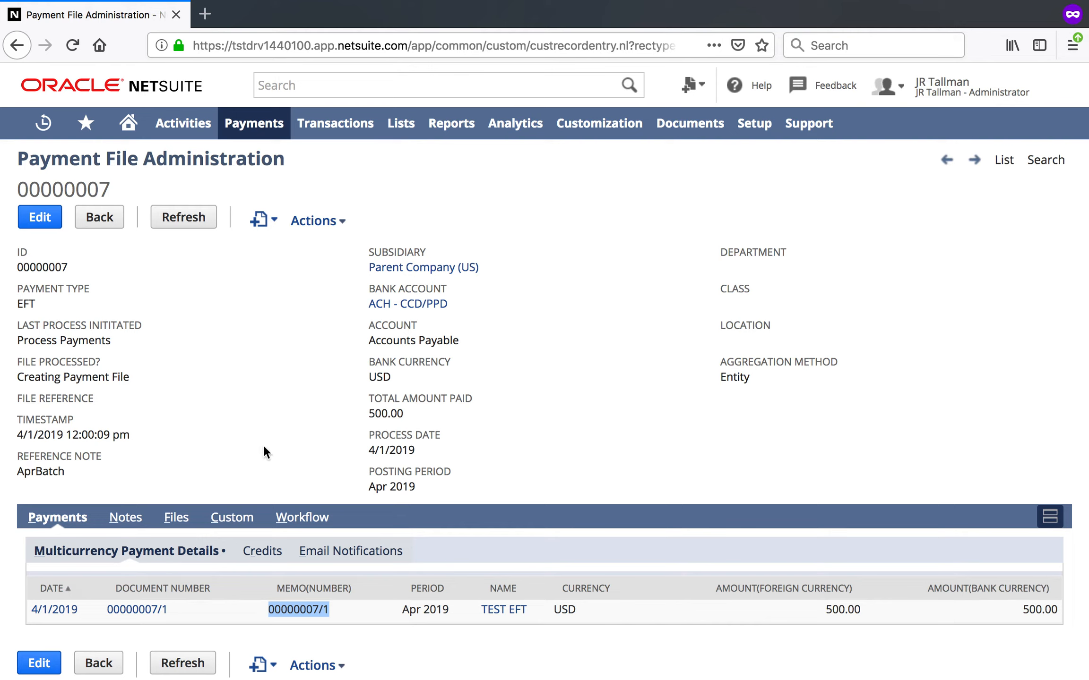
{"action": "left_click", "coordinate": [177, 221]}
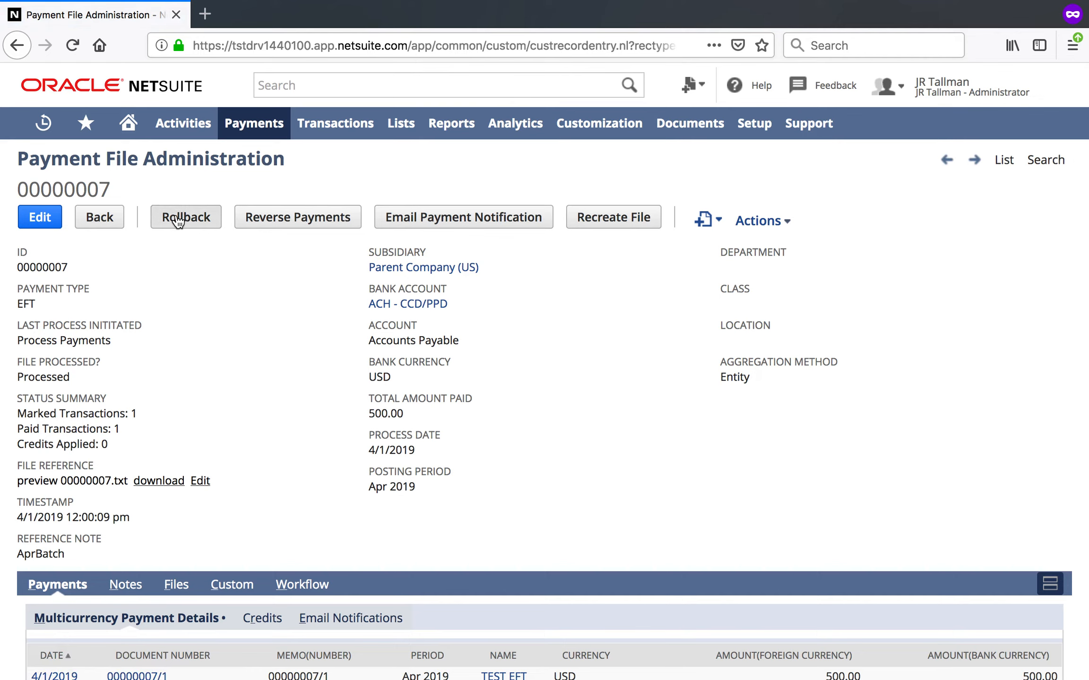
Examine the payment file's status summary, file reference, payment details and the available rollback, reversal, notification and file re-creation actions
{"action": "left_click_drag", "start_coordinate": [70, 377], "coordinate": [21, 378]}
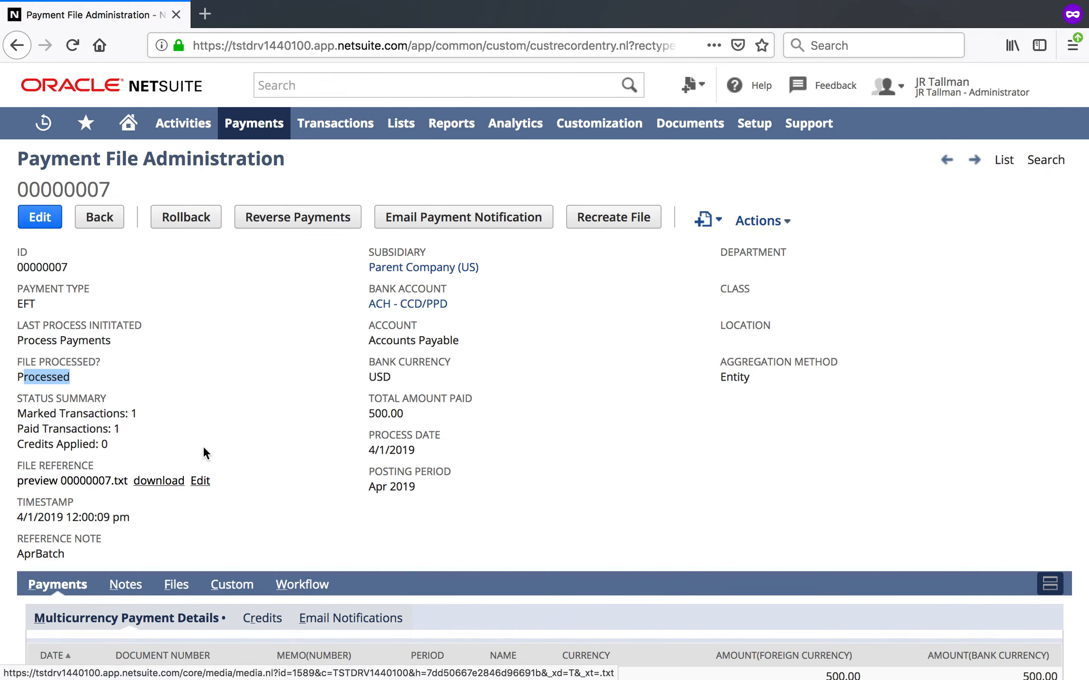
{"action": "scroll", "coordinate": [202, 445], "scroll_direction": "down", "scroll_amount": 1}
{"action": "scroll", "coordinate": [202, 445], "scroll_direction": "down", "scroll_amount": 2}
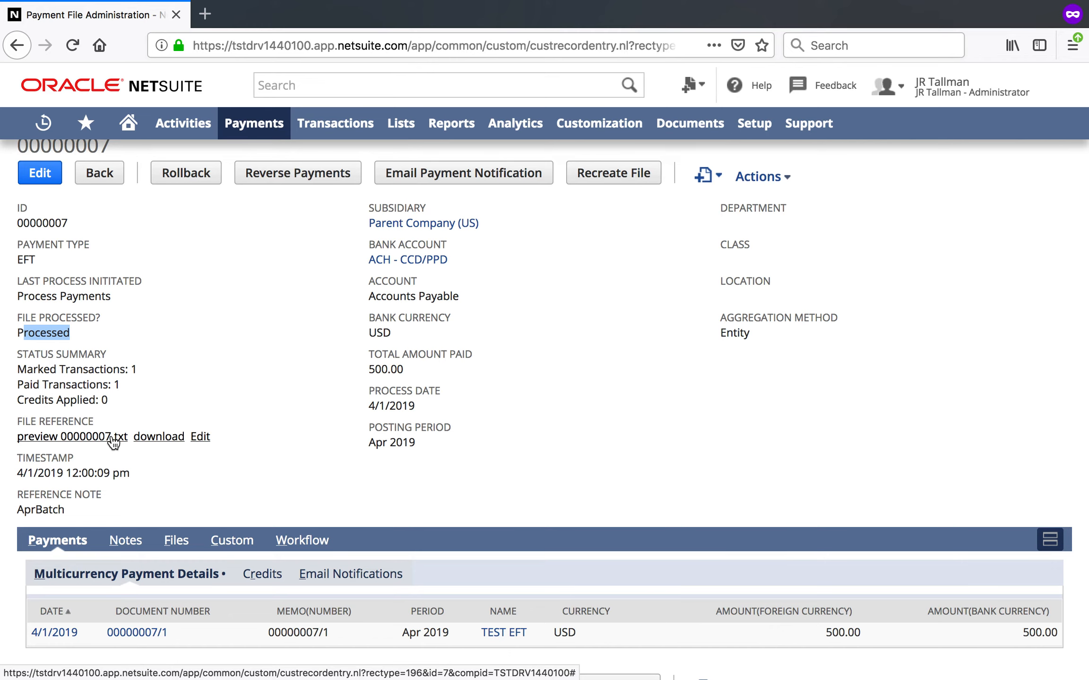
{"action": "scroll", "coordinate": [289, 481], "scroll_direction": "up", "scroll_amount": 2}
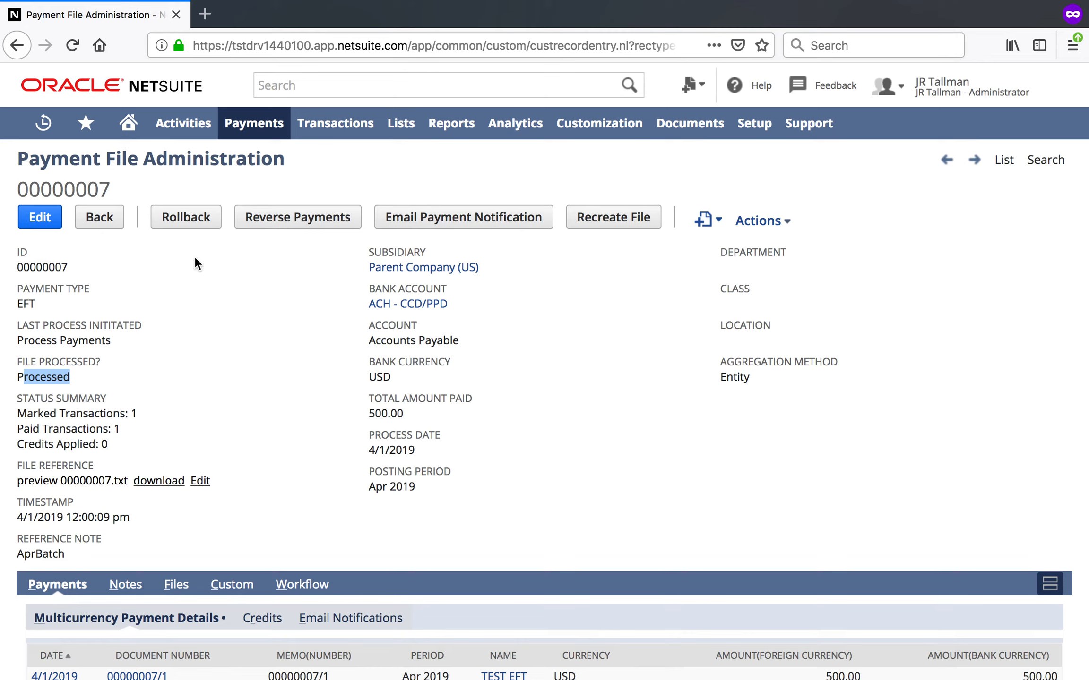
{"action": "scroll", "coordinate": [197, 264], "scroll_direction": "down", "scroll_amount": 3}
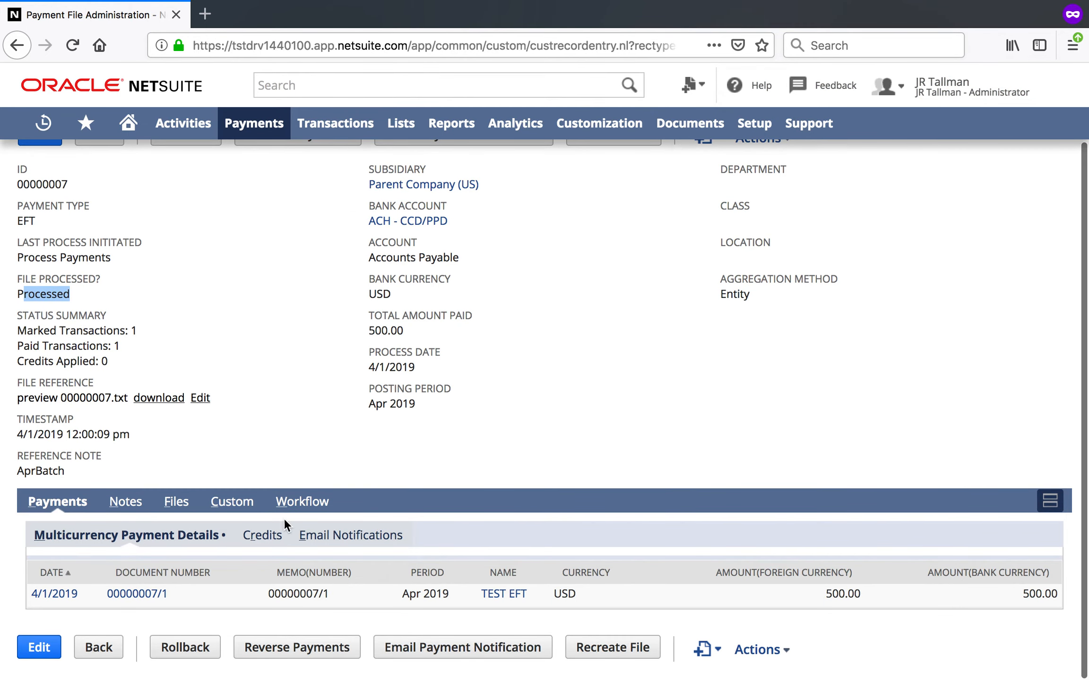
{"action": "scroll", "coordinate": [316, 474], "scroll_direction": "up", "scroll_amount": 3}
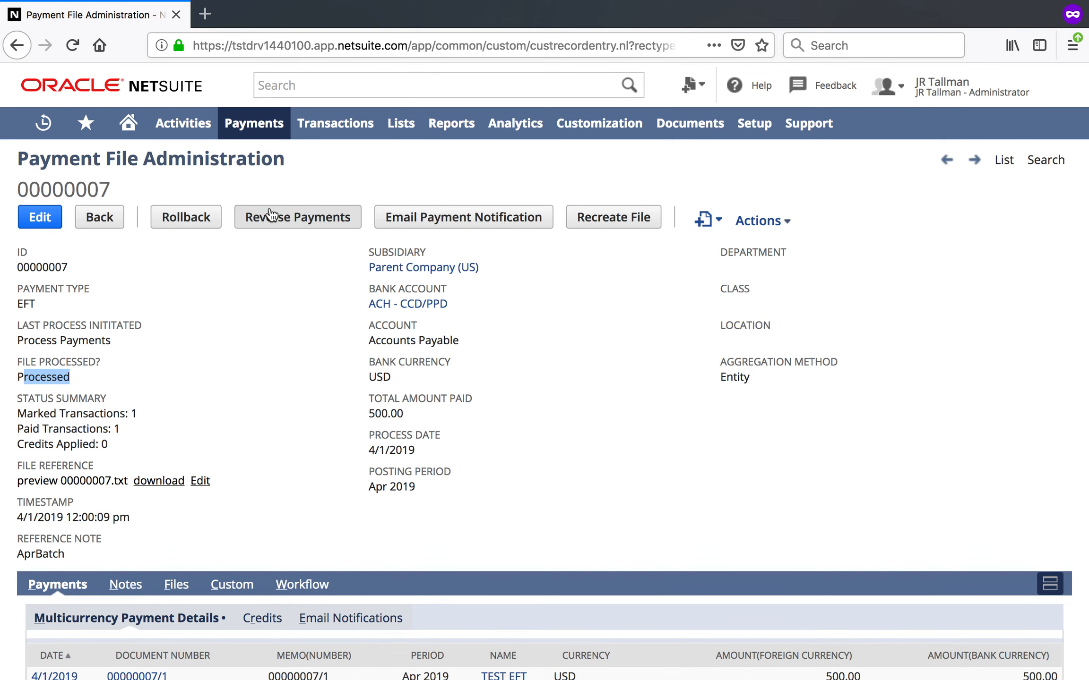
{"action": "scroll", "coordinate": [244, 403], "scroll_direction": "down", "scroll_amount": 3}
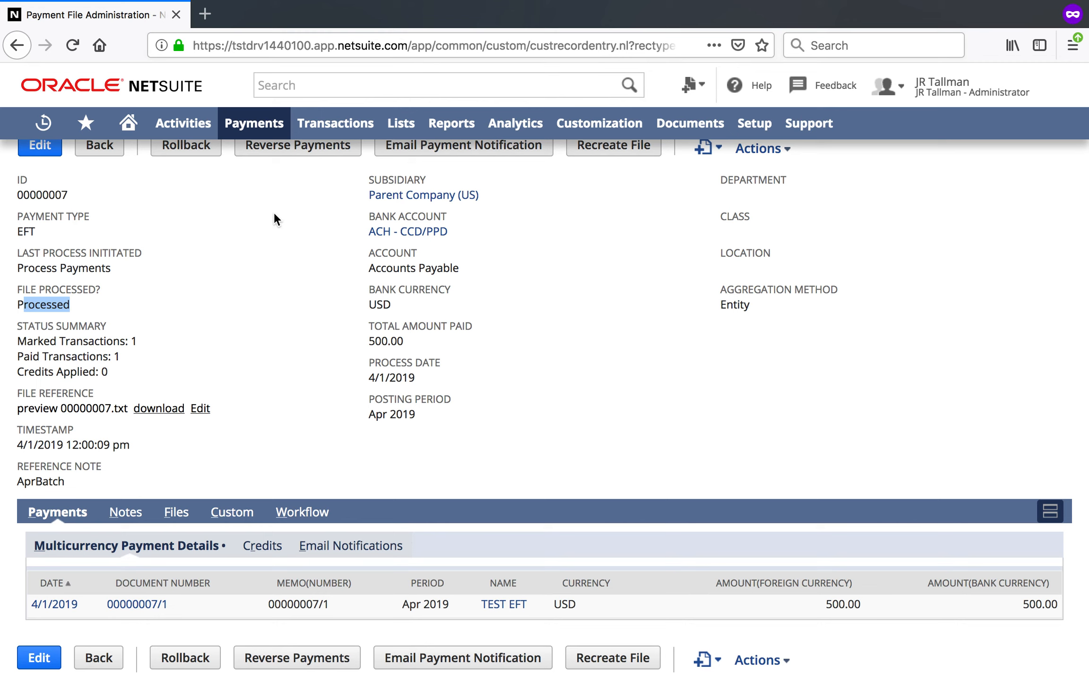
{"action": "scroll", "coordinate": [312, 228], "scroll_direction": "up", "scroll_amount": 2}
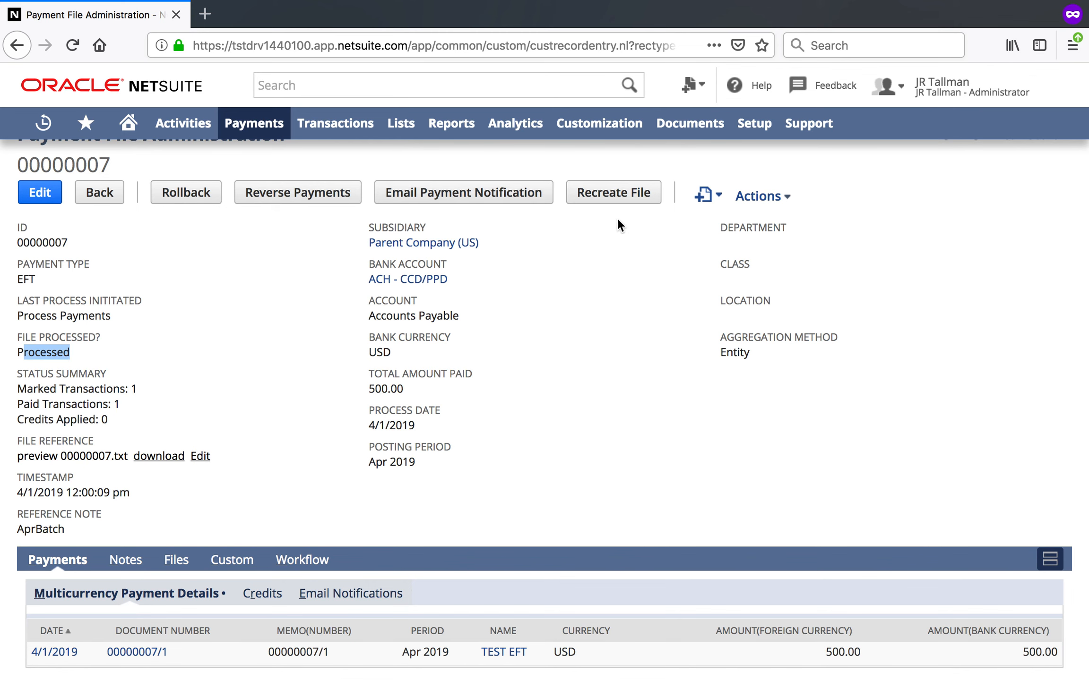
{"action": "scroll", "coordinate": [518, 271], "scroll_direction": "up", "scroll_amount": 1}
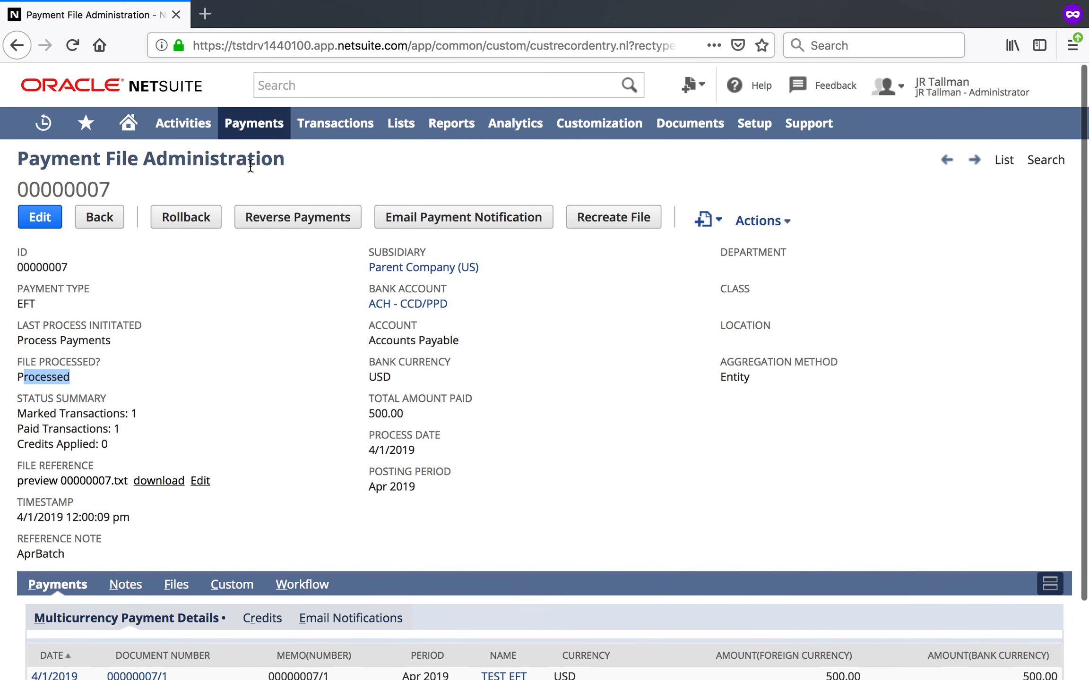
{"action": "left_click", "coordinate": [119, 376]}
{"action": "left_click_drag", "start_coordinate": [73, 379], "coordinate": [28, 378]}
{"action": "scroll", "coordinate": [107, 431], "scroll_direction": "down", "scroll_amount": 2}
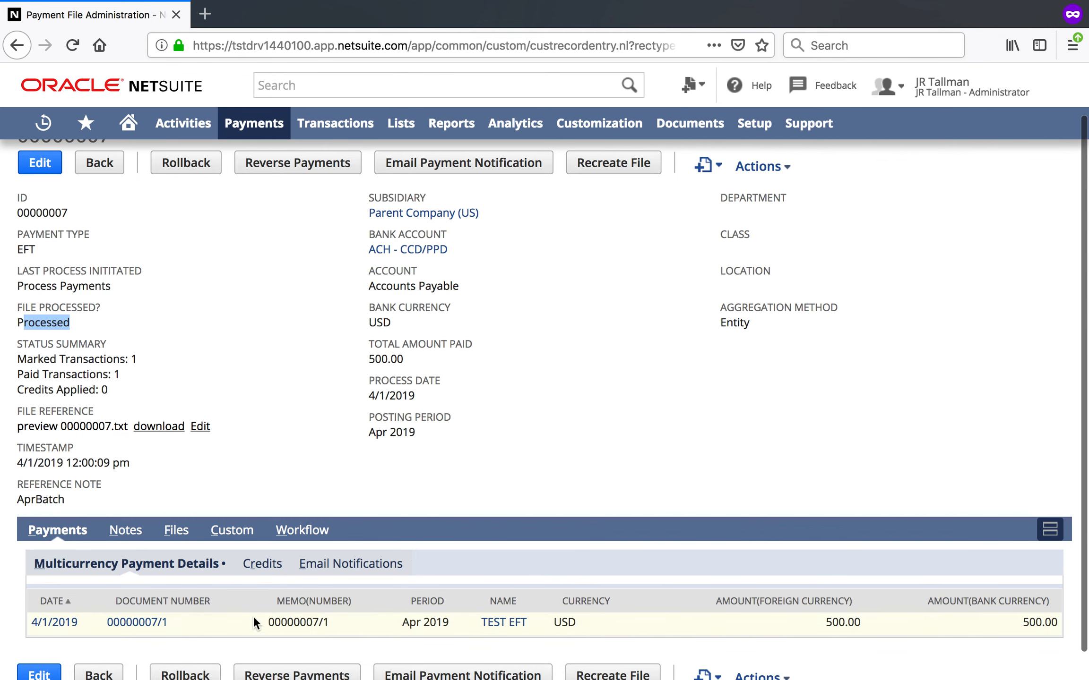
Open the recently viewed TEST EFT bill and check the number of the bill payment among its related records
{"action": "scroll", "coordinate": [212, 287], "scroll_direction": "up", "scroll_amount": 2}
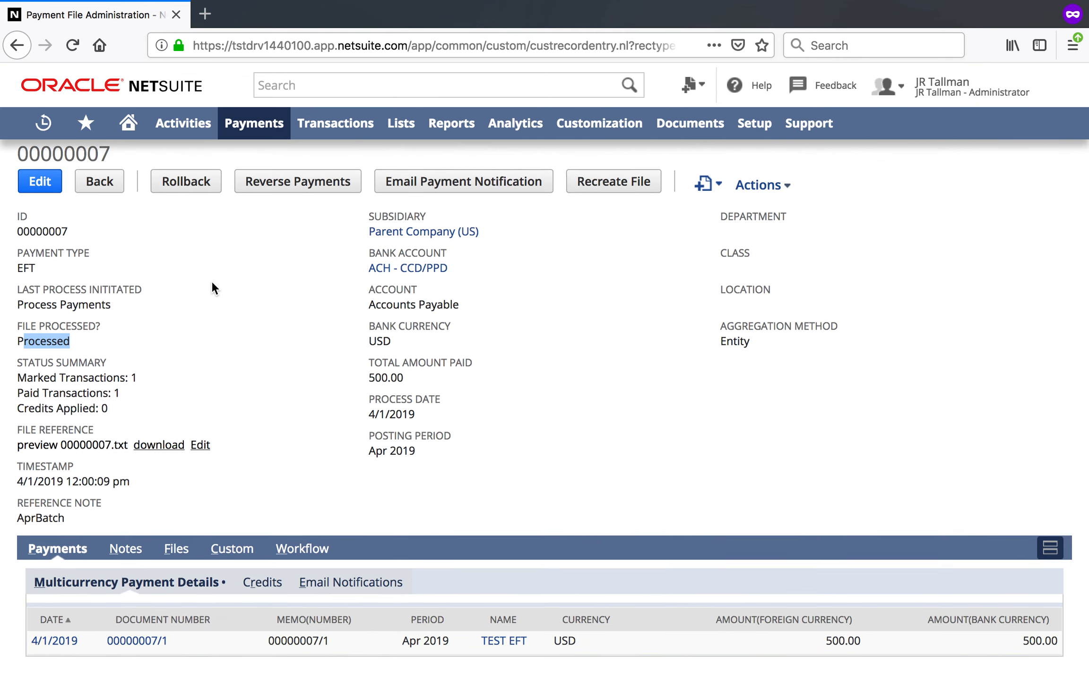
{"action": "mouse_move", "coordinate": [43, 124]}
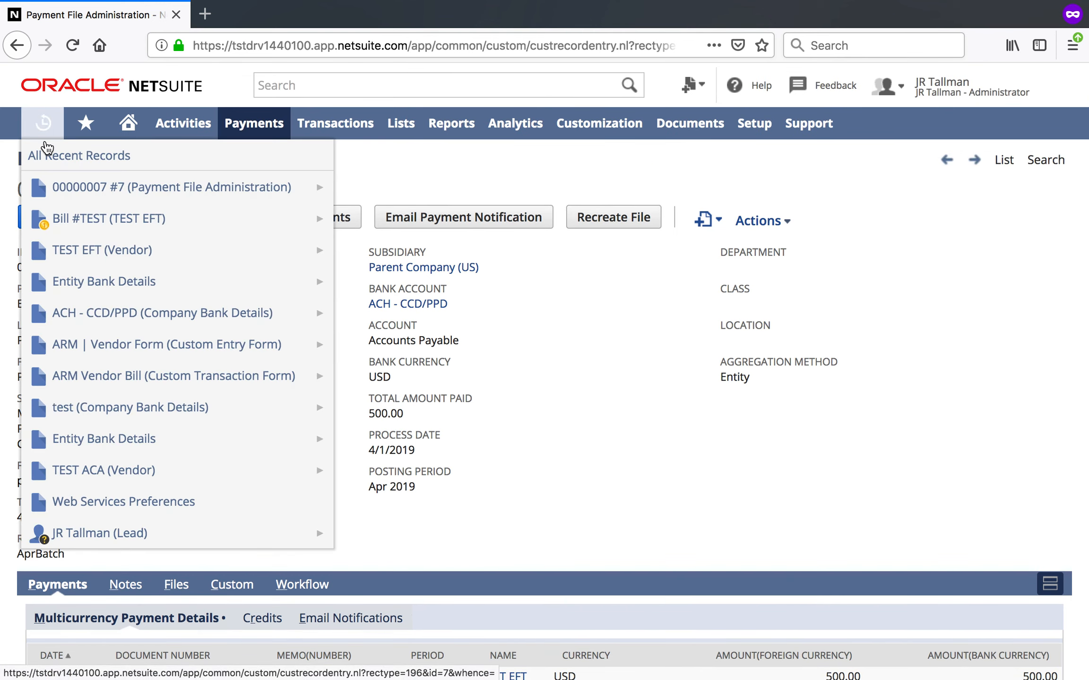
{"action": "left_click", "coordinate": [74, 219]}
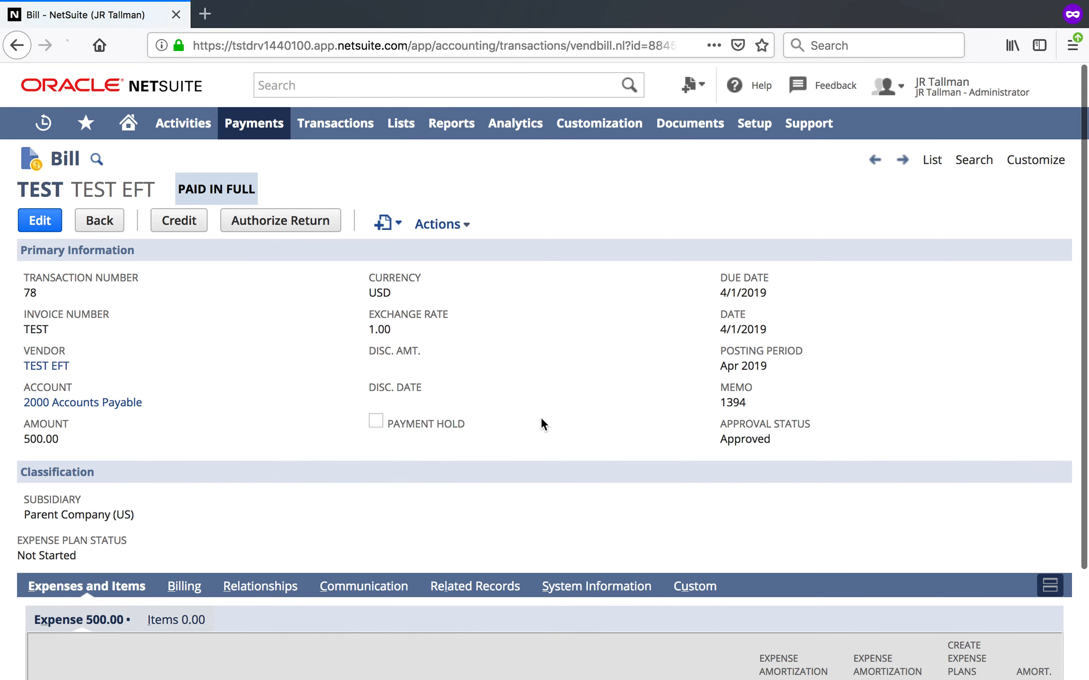
{"action": "scroll", "coordinate": [541, 424], "scroll_direction": "down", "scroll_amount": 2}
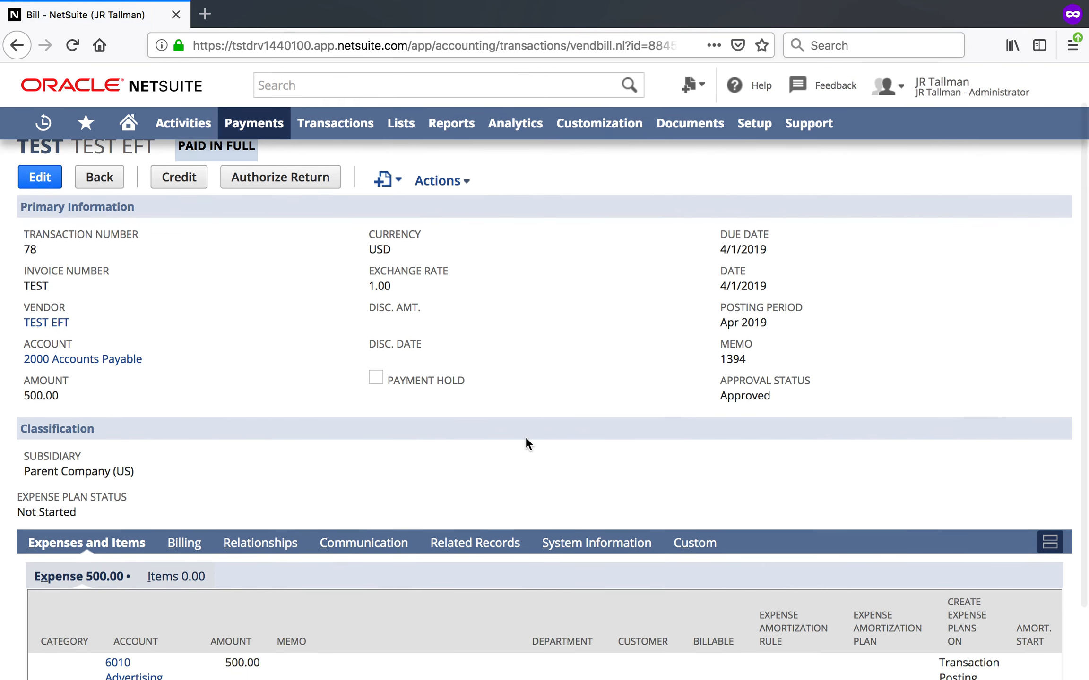
{"action": "left_click", "coordinate": [485, 550]}
{"action": "scroll", "coordinate": [467, 475], "scroll_direction": "down", "scroll_amount": 2}
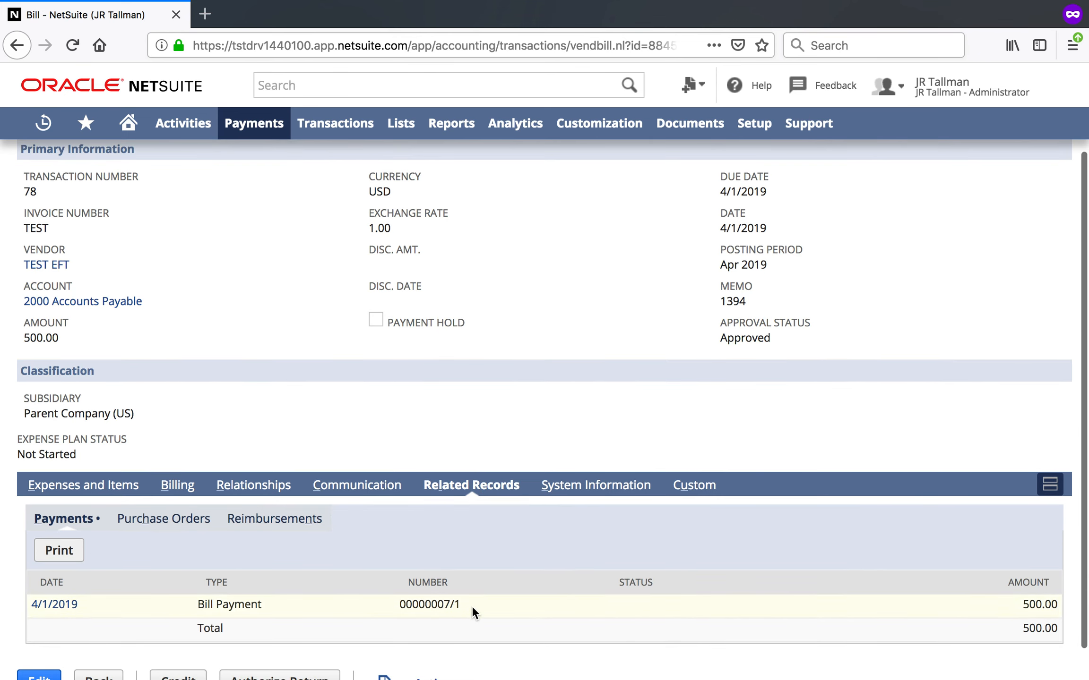
{"action": "left_click_drag", "start_coordinate": [461, 605], "coordinate": [402, 604]}
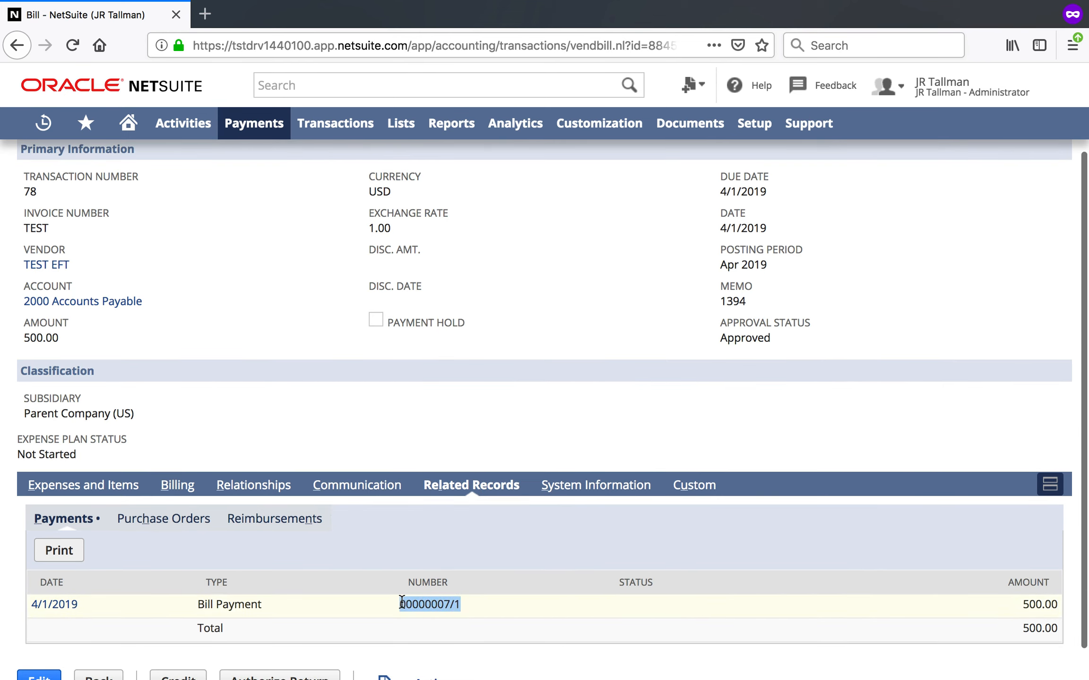